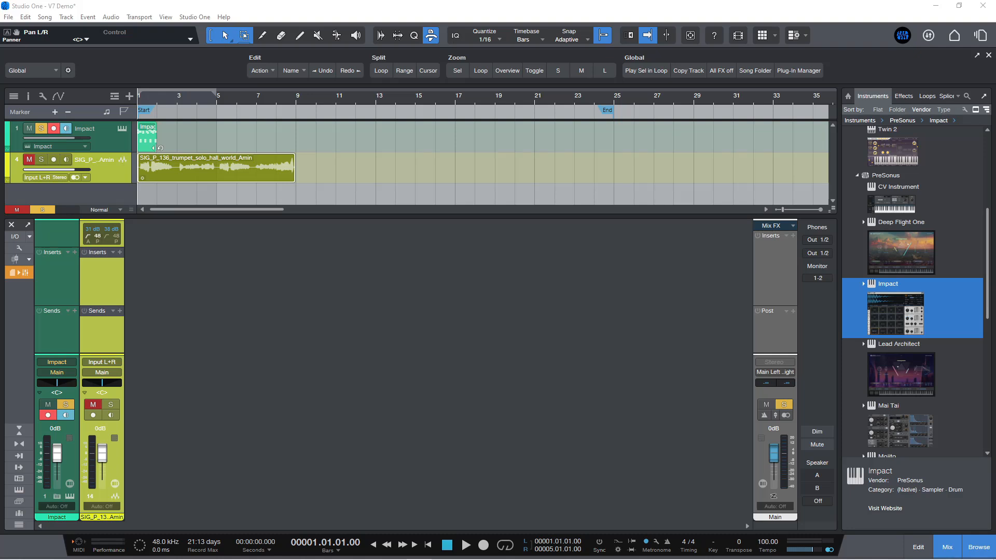
Repeat the Impact part out to bar 9, play it, and restore its one-bar length.
left_click_drag(156, 148, 299, 145)
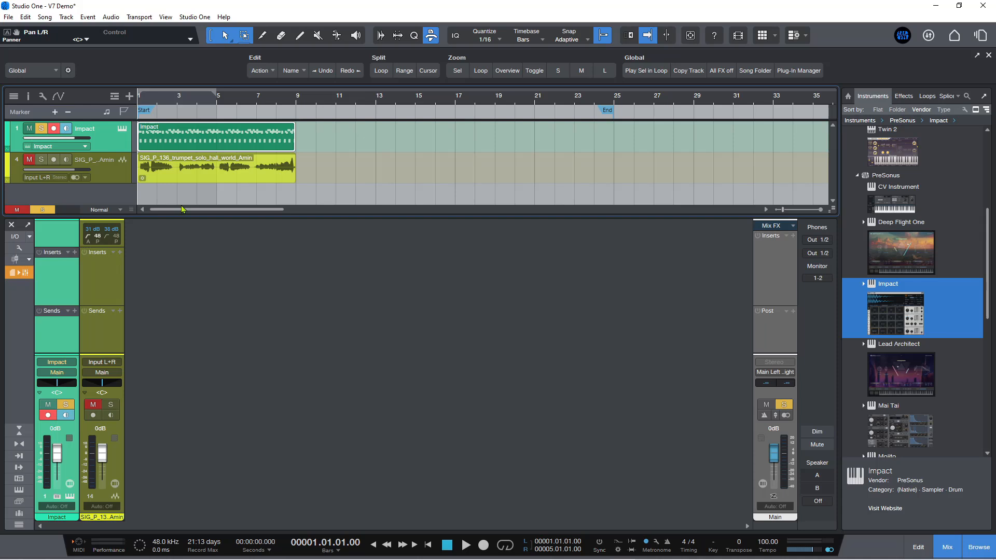
key("space")
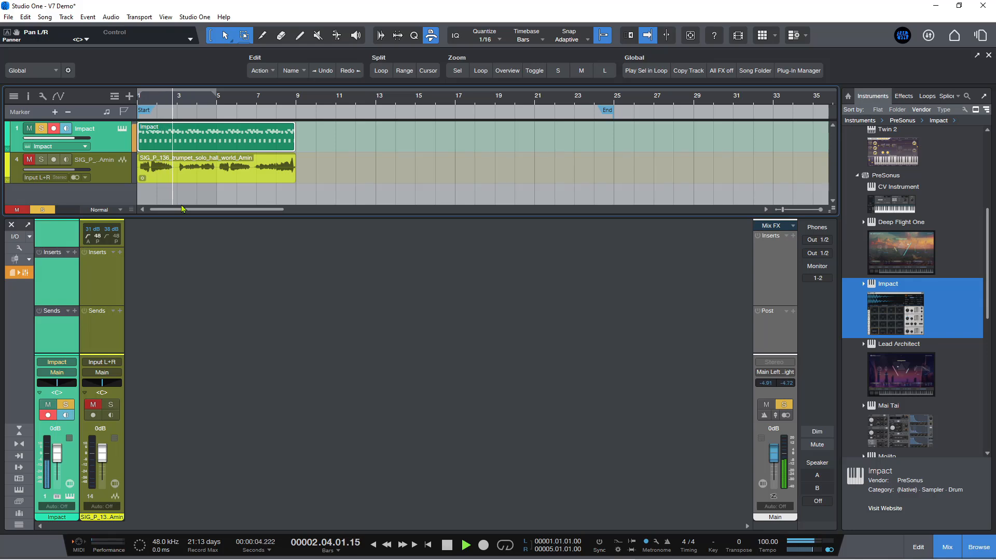
key("space")
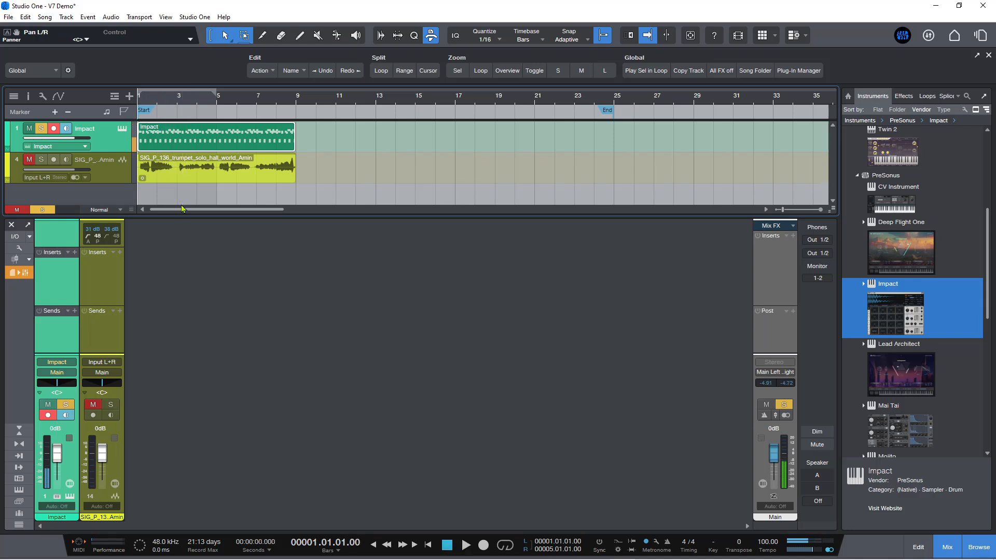
left_click_drag(298, 143, 161, 149)
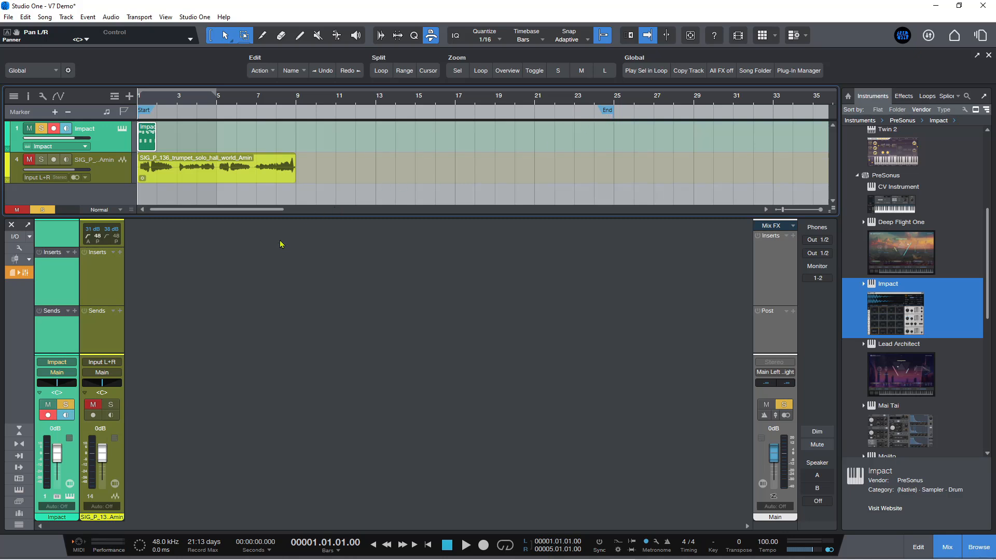
Enable the Loop option for the one-bar Impact instrument part.
left_click(174, 183)
right_click(149, 146)
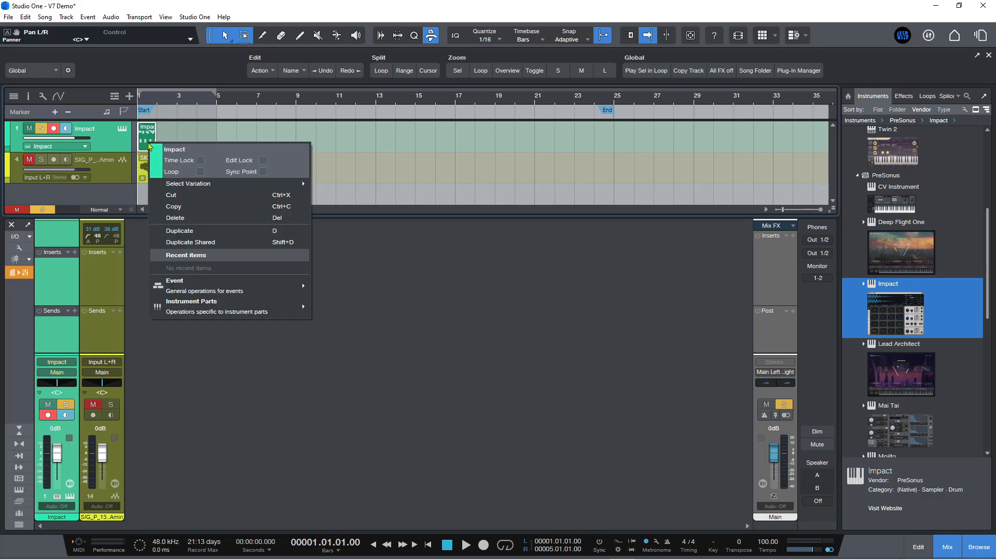
left_click(201, 172)
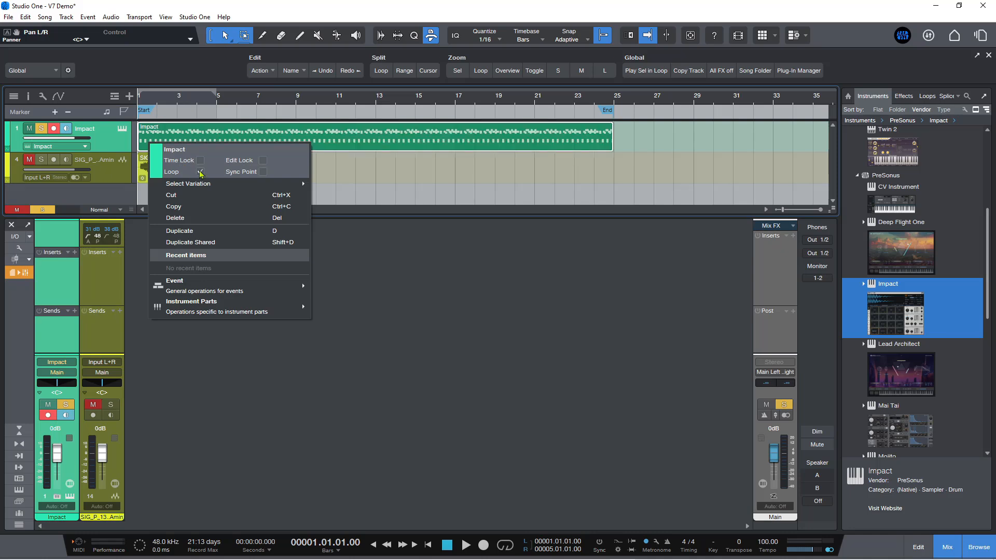
left_click(233, 396)
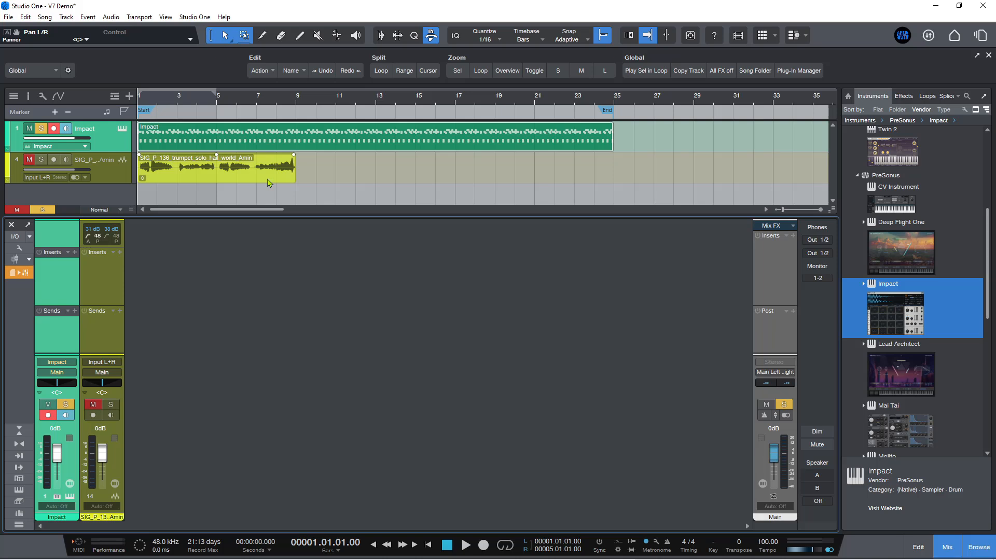
Enable the Loop option for the SIG_P_136_trumpet_solo_hall_world_Amin audio event.
right_click(238, 179)
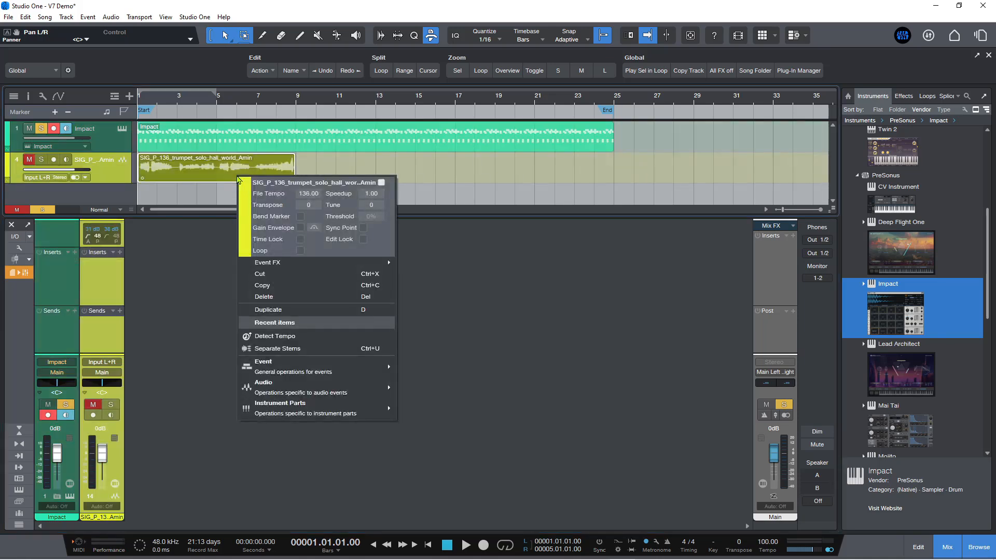
left_click(299, 251)
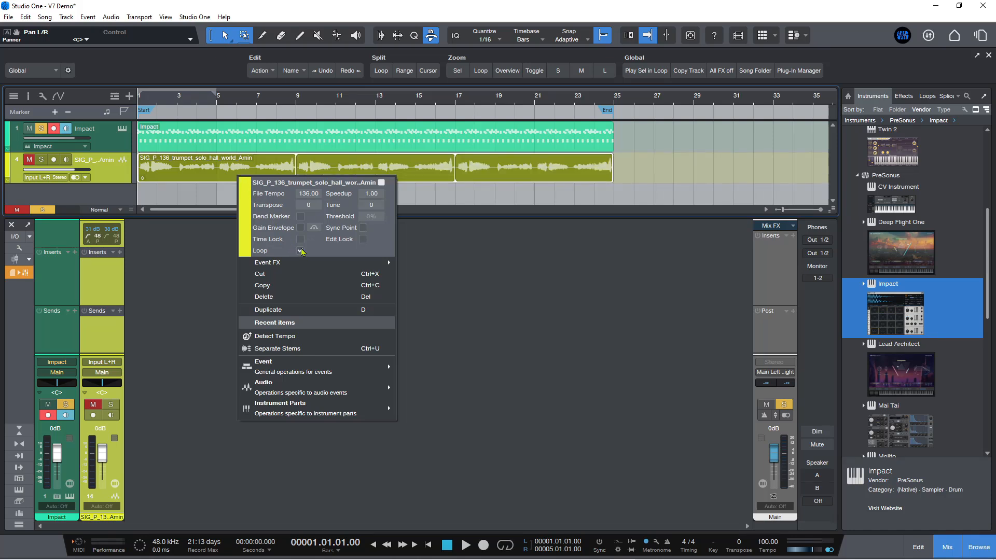
left_click(460, 284)
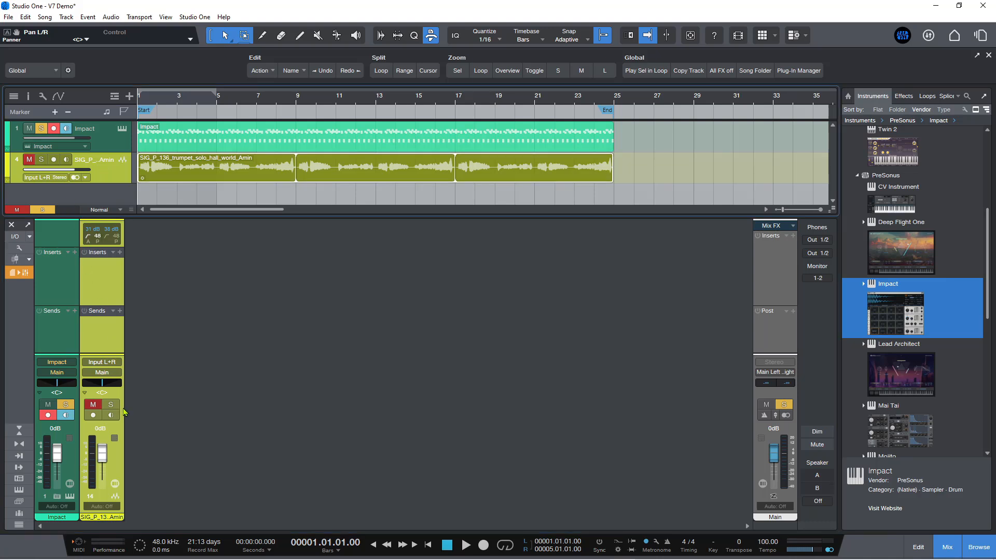
Solo the trumpet track instead of the Impact track and play the looped trumpet from the song start.
left_click(114, 407)
left_click(66, 405)
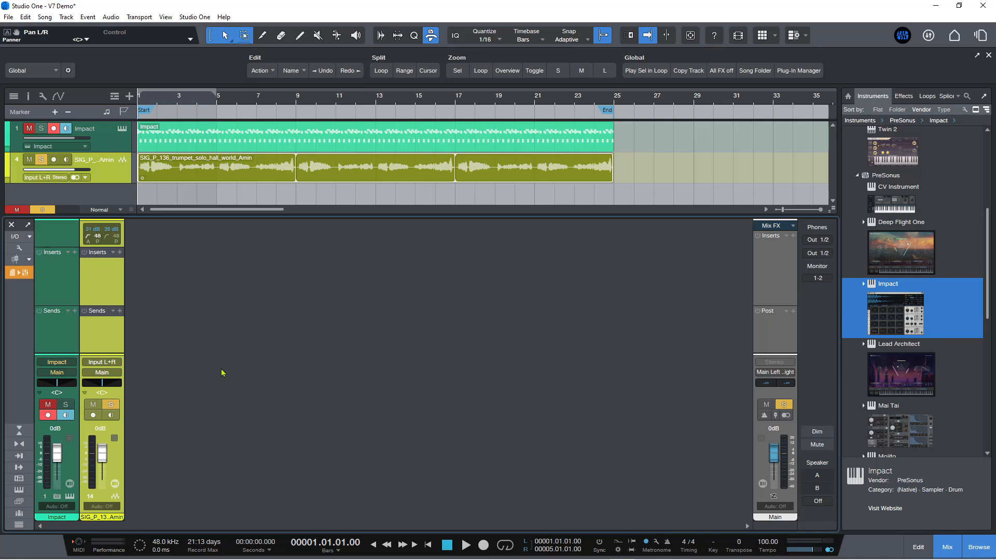
key("space")
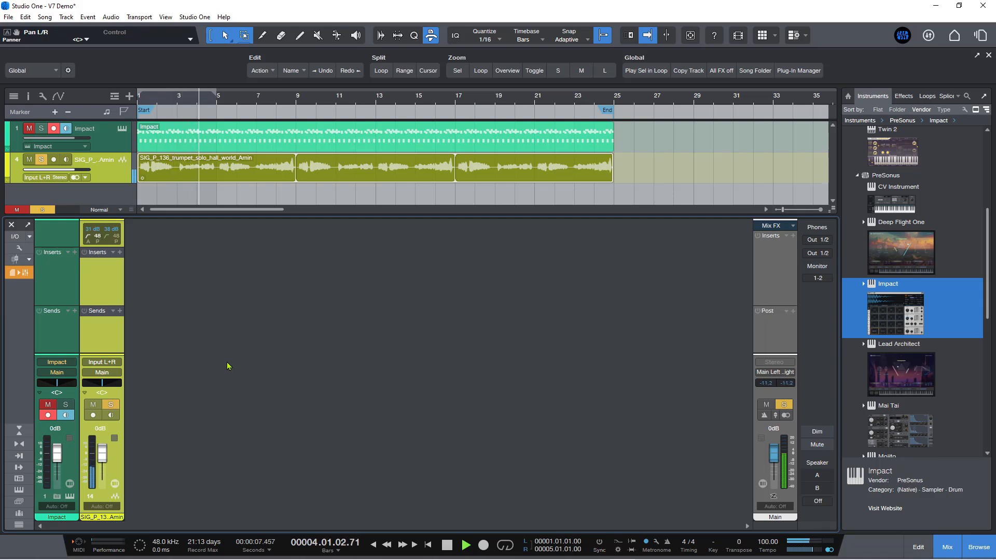
key("space")
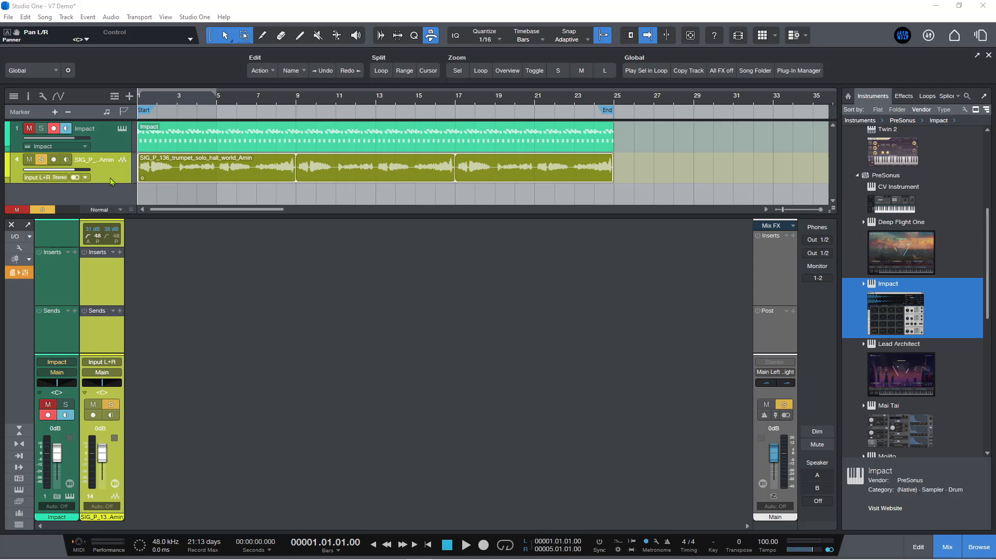
Enable Follow Global Transpose in the trumpet track's inspector and try a global transpose of 1 semitone, returning it to 0.
left_click(29, 100)
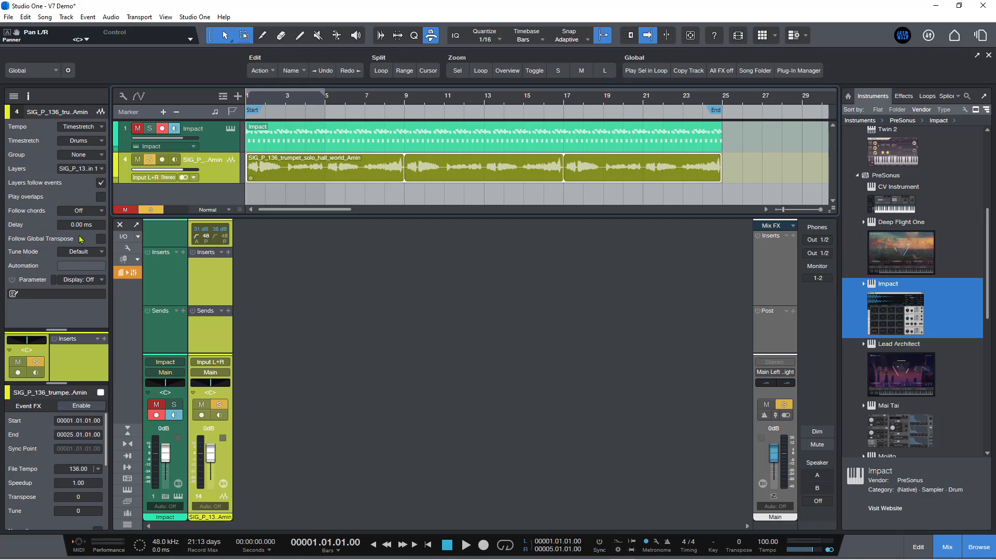
left_click(101, 239)
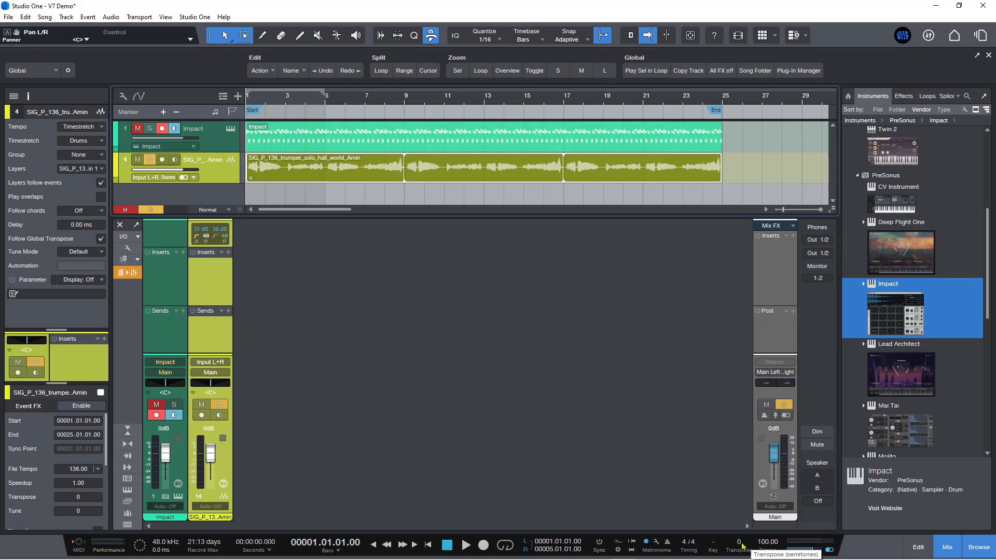
scroll(742, 546, "up", 1)
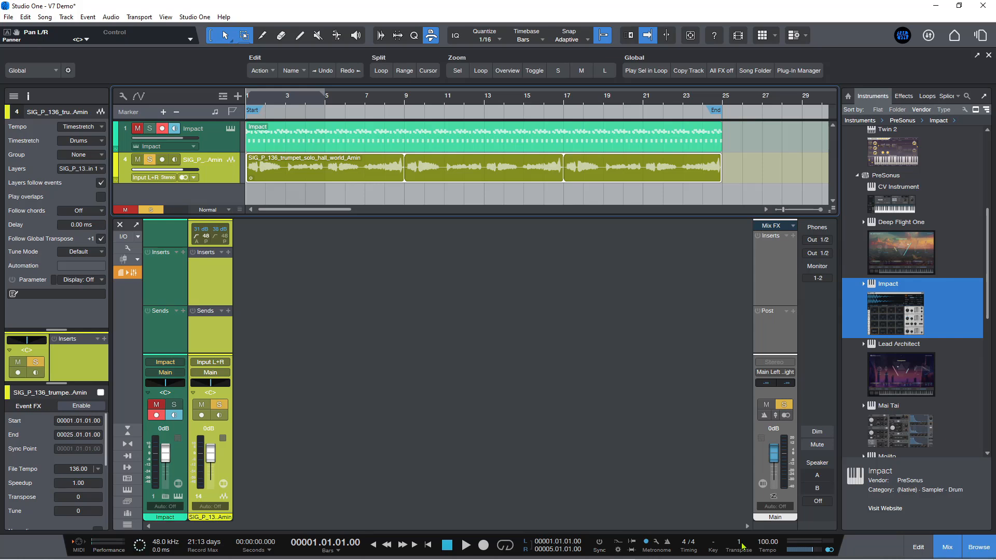
scroll(742, 546, "down", 1)
Compare playback of the trumpet loop untransposed and with the global transpose set to 1 semitone.
key("space")
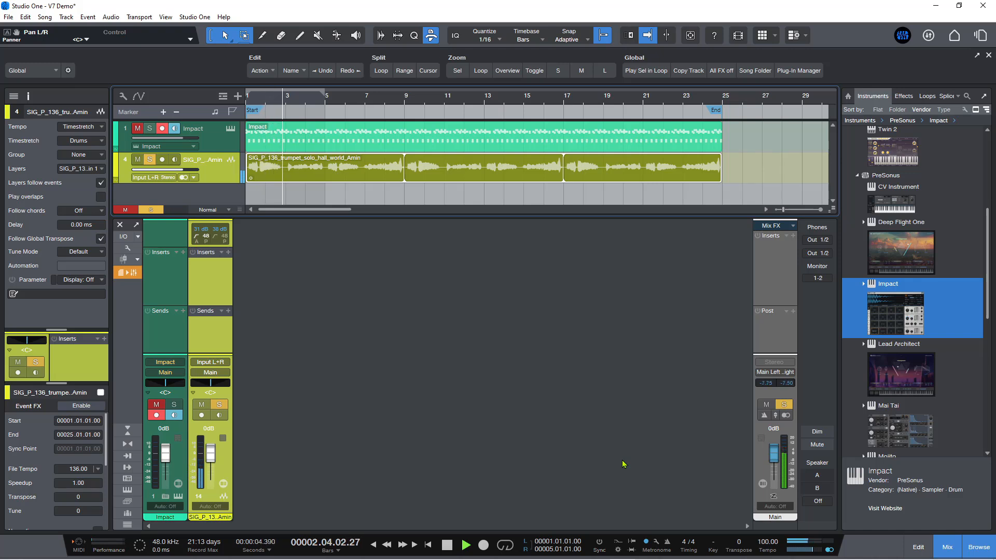
key("space")
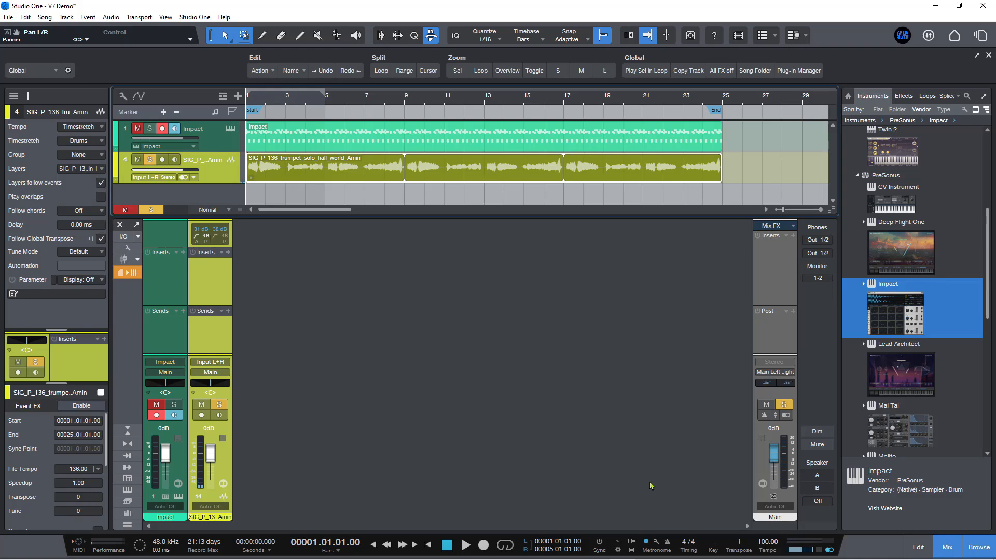
key("space")
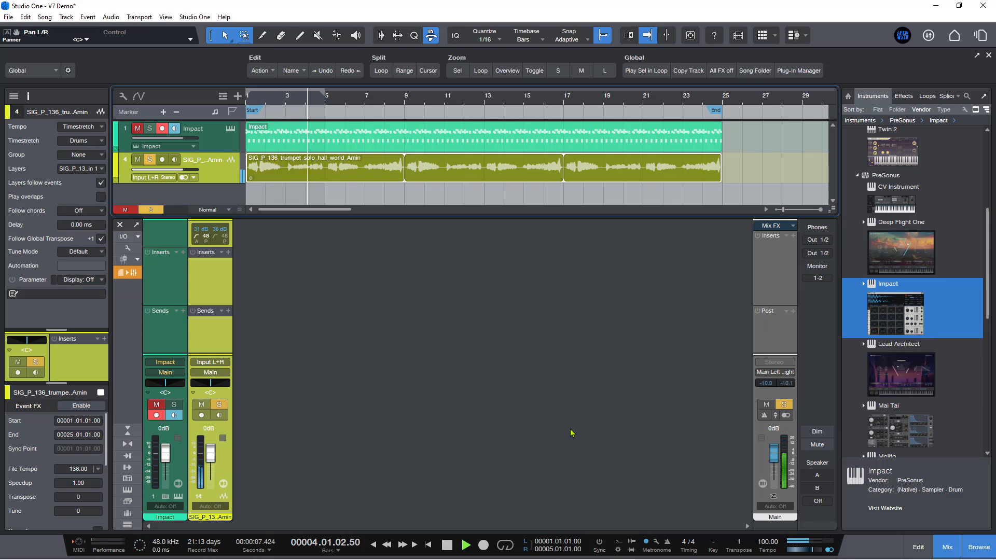
key("space")
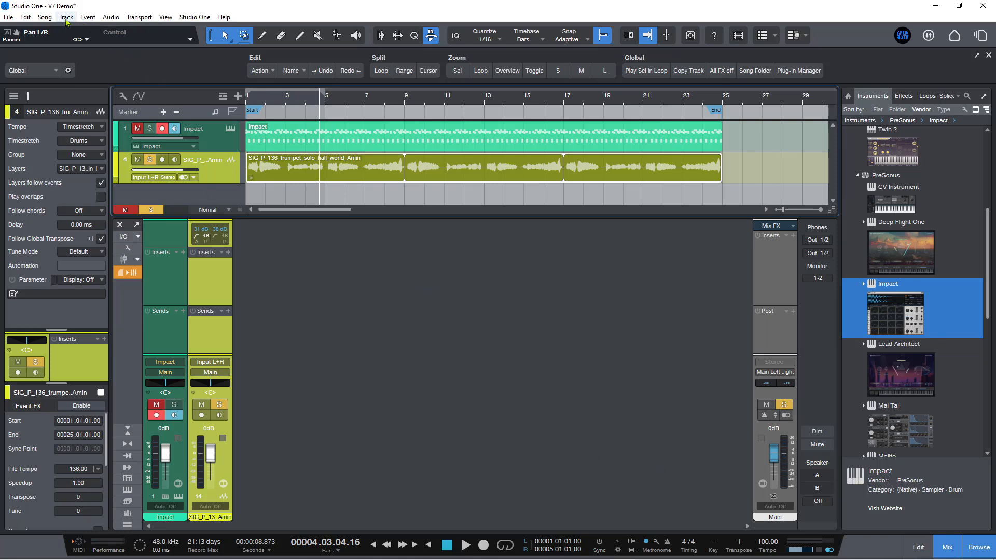
left_click(66, 18)
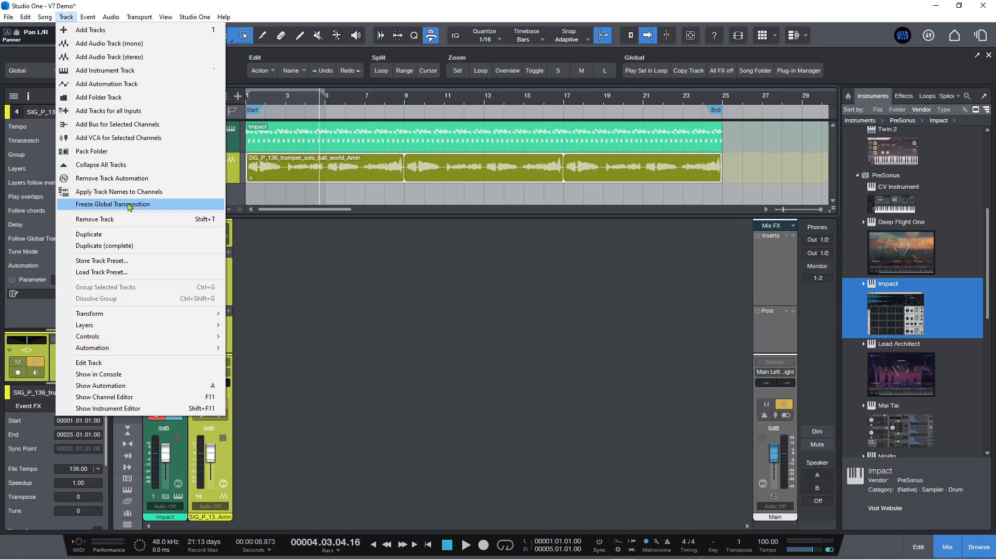
left_click(388, 328)
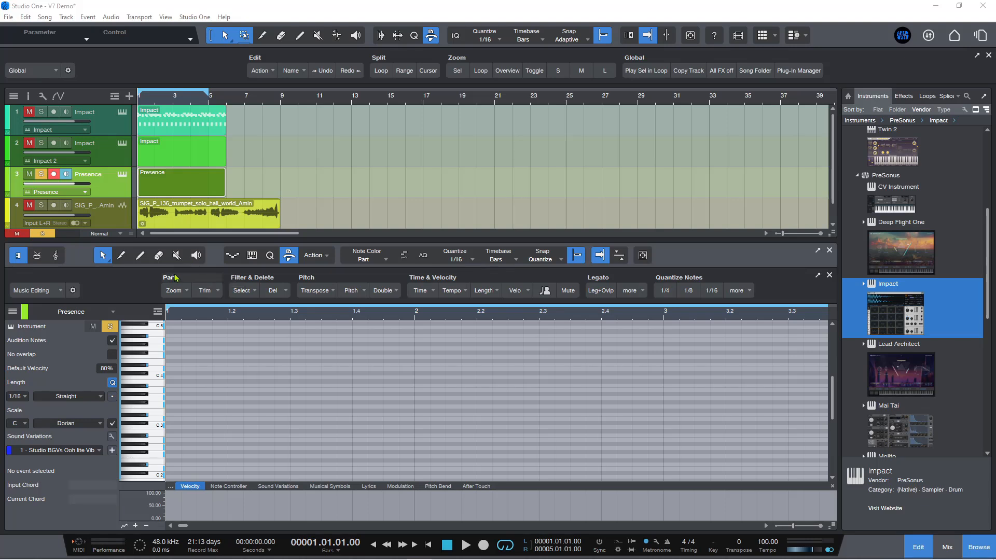
Show the note editor's scale options and remove every note except C from the C Dorian scale.
left_click(252, 256)
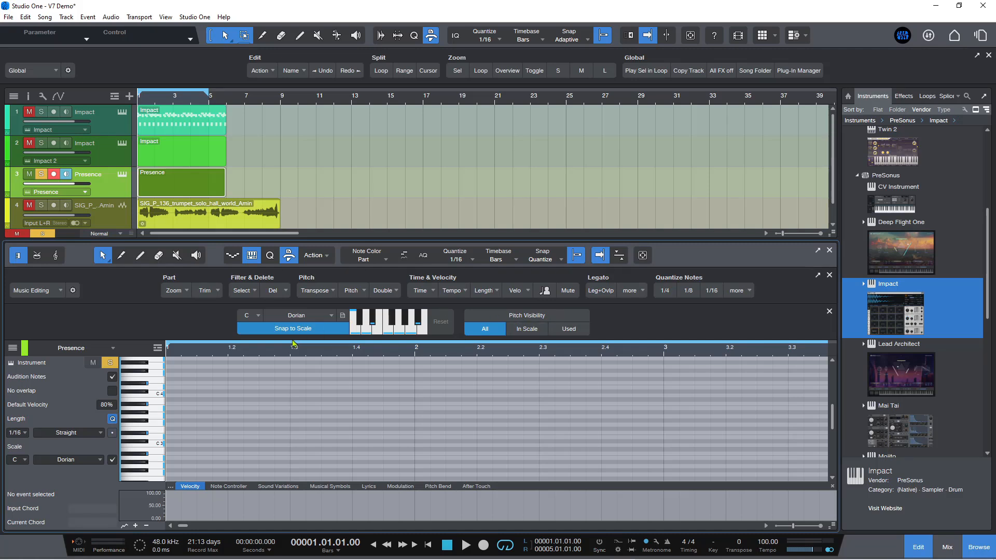
left_click(331, 317)
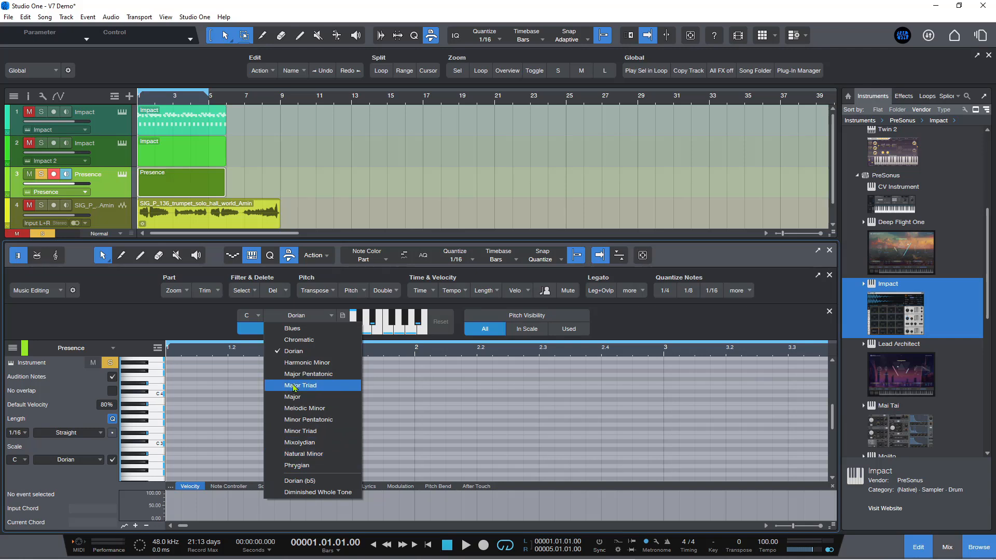
left_click(213, 328)
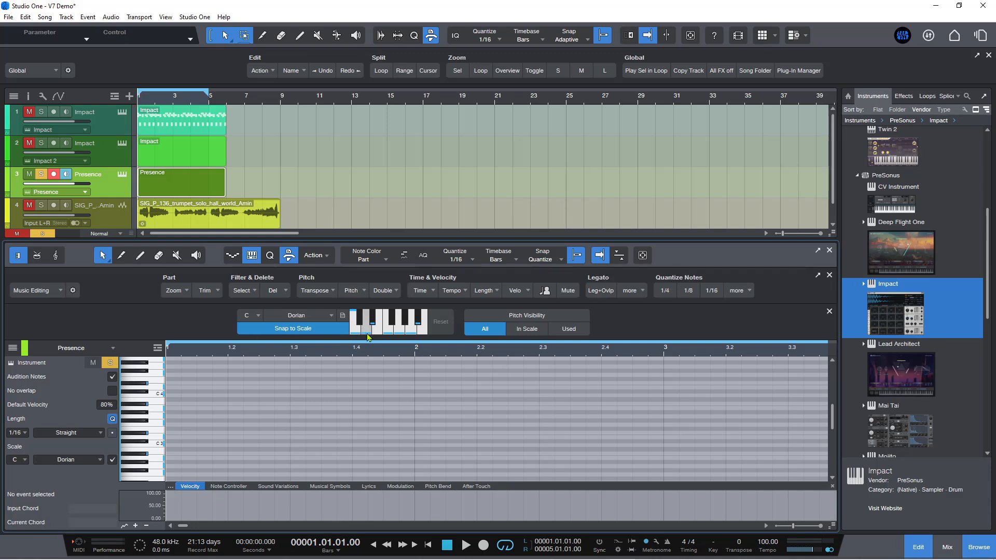
left_click(364, 335)
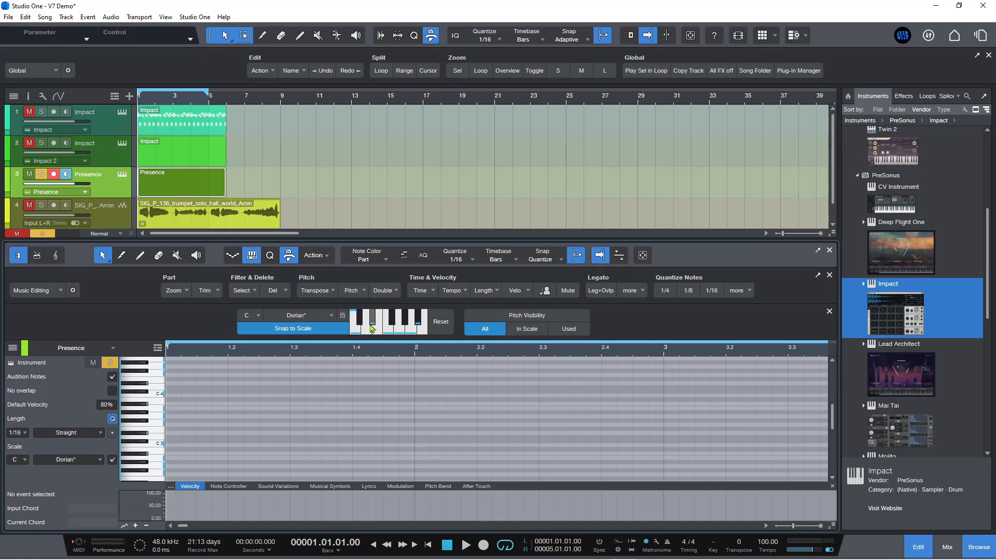
left_click(374, 327)
left_click(388, 335)
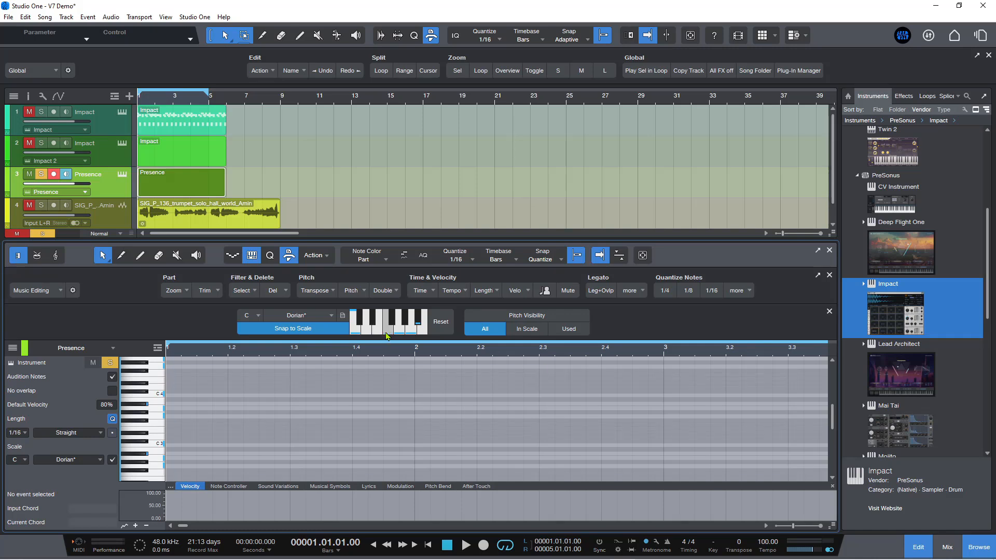
left_click(399, 335)
left_click(407, 337)
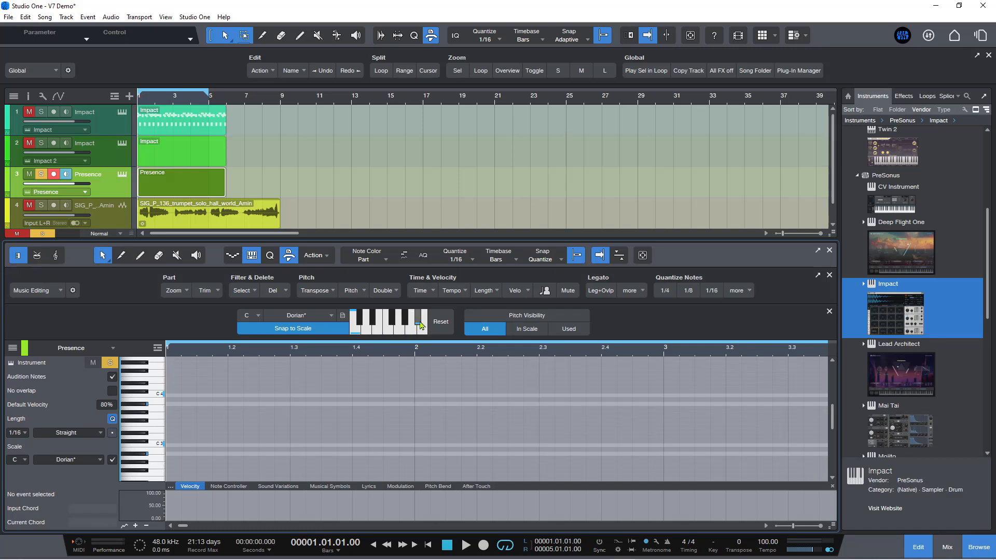
left_click(421, 325)
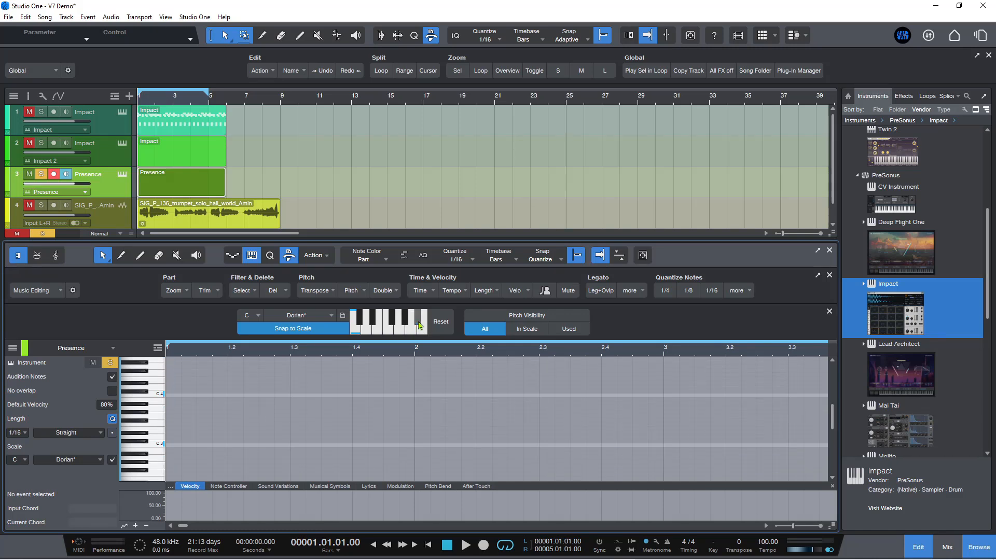
Build a custom scale on C by adding C#, E, F#, G# and B.
left_click(361, 327)
left_click(379, 331)
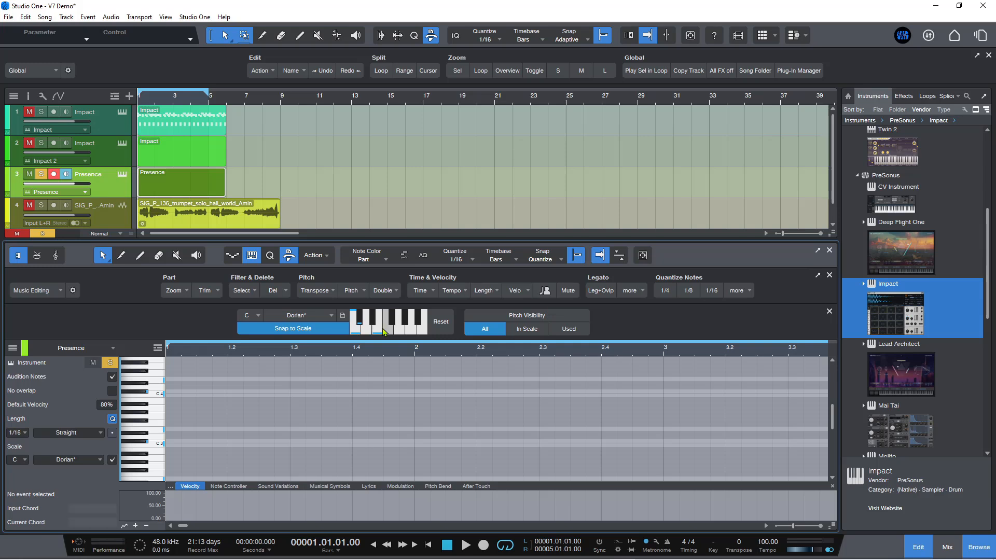
left_click(391, 322)
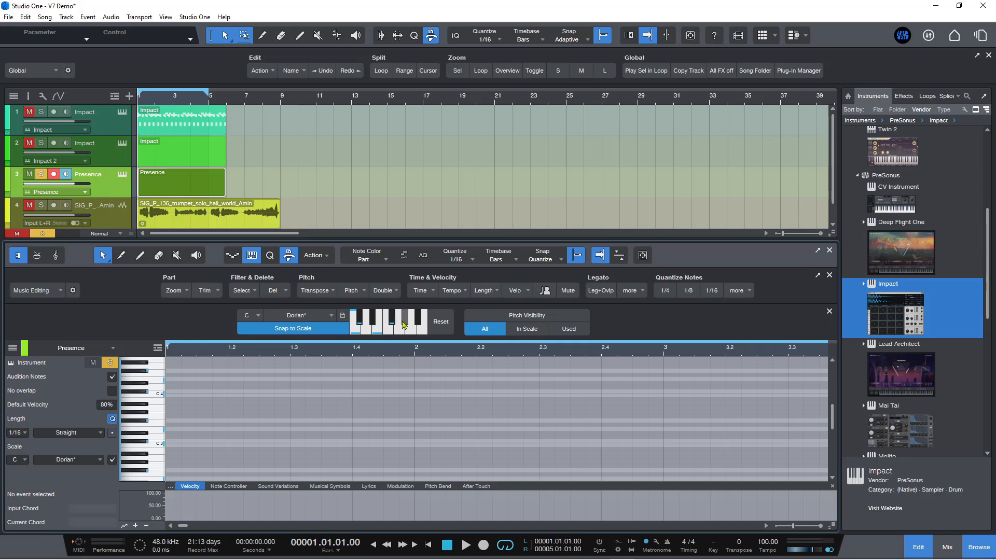
left_click(404, 324)
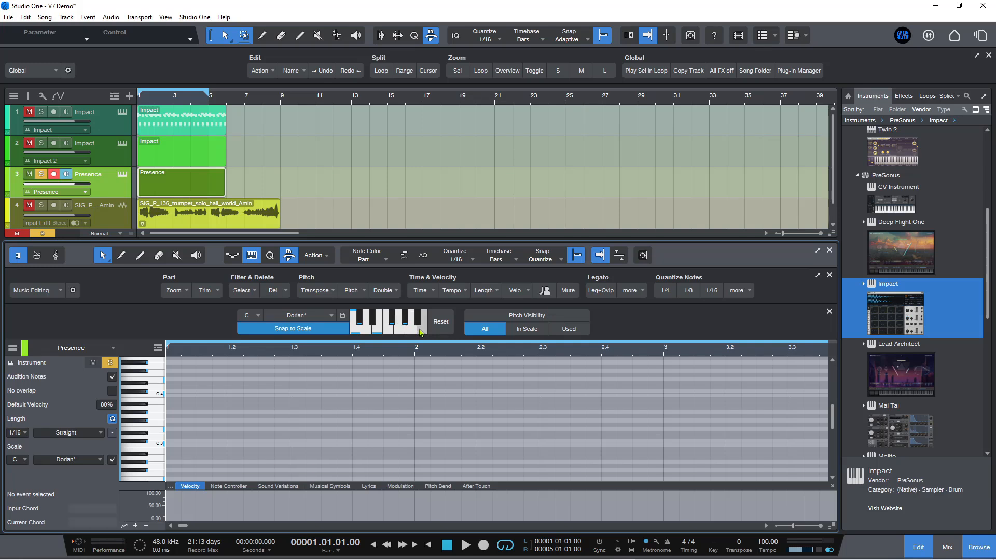
left_click(420, 332)
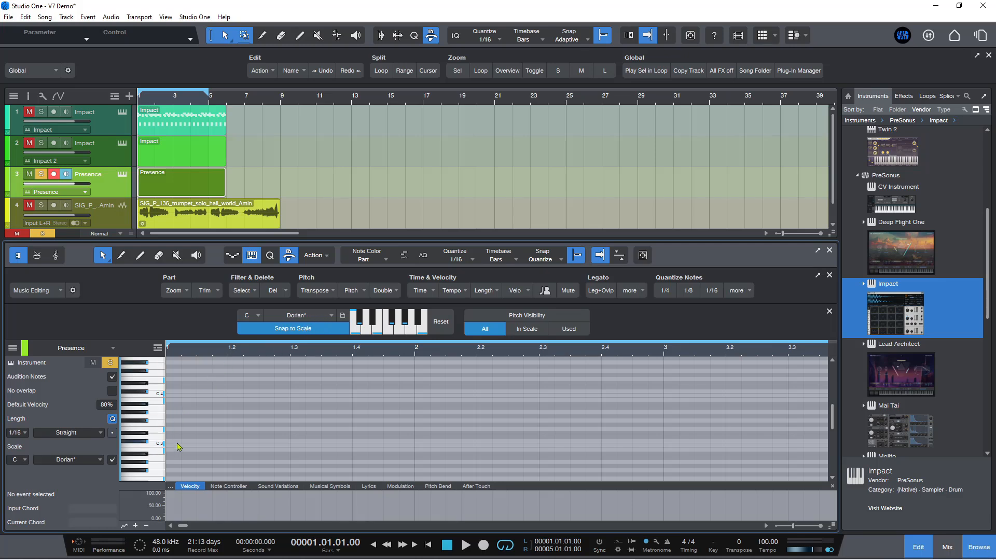
Draw a two-beat C3 note at the start of bar 1 in the Presence part with the Paint tool.
left_click(140, 256)
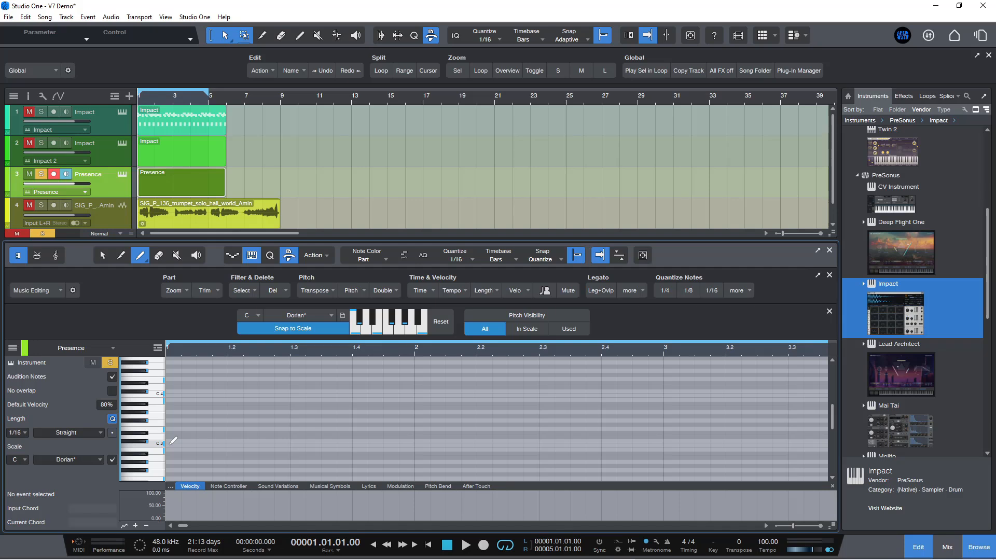
left_click_drag(170, 444, 288, 393)
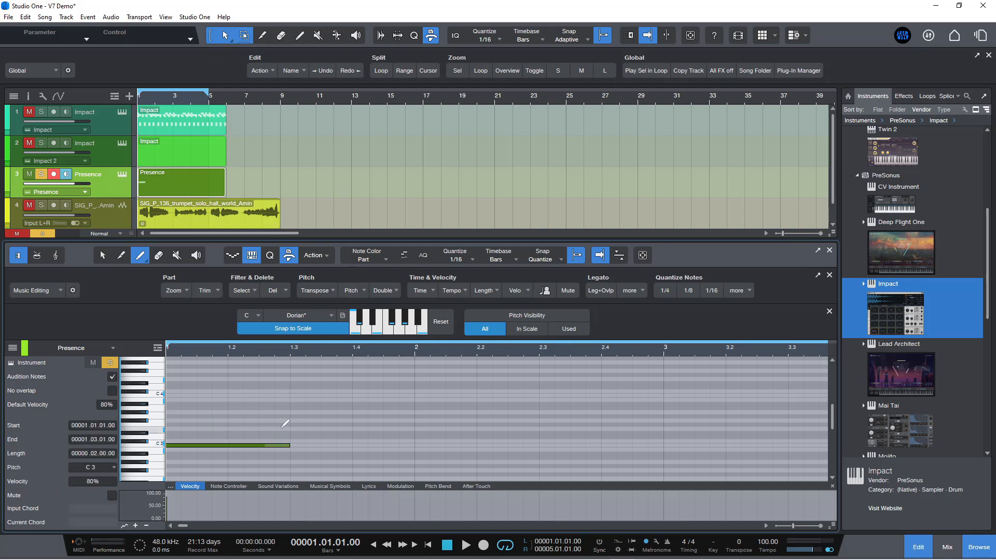
Remove the two-beat C3 note from the start of the Presence part.
left_click(276, 445)
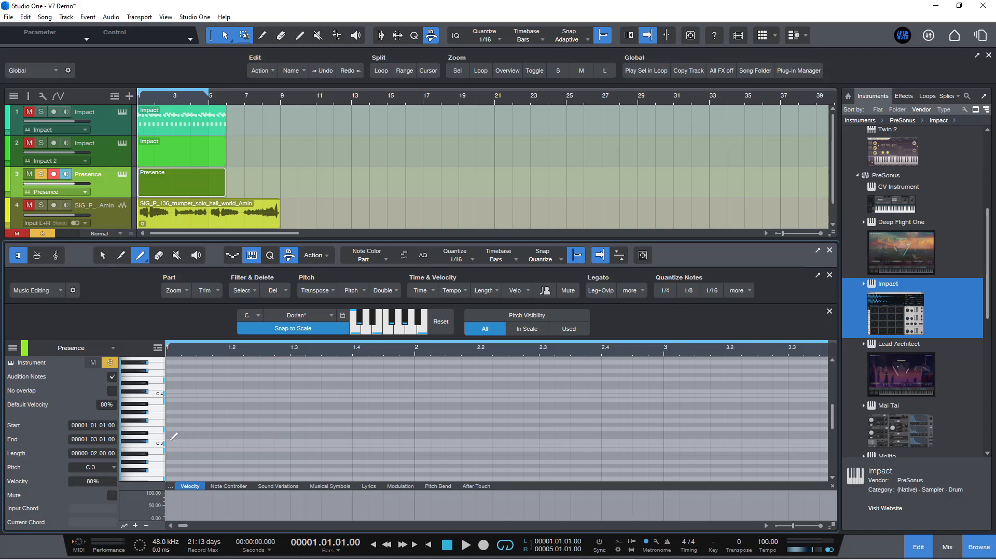
mouse_move(174, 437)
left_mouse_down()
mouse_move(234, 406)
mouse_move(247, 385)
left_mouse_up()
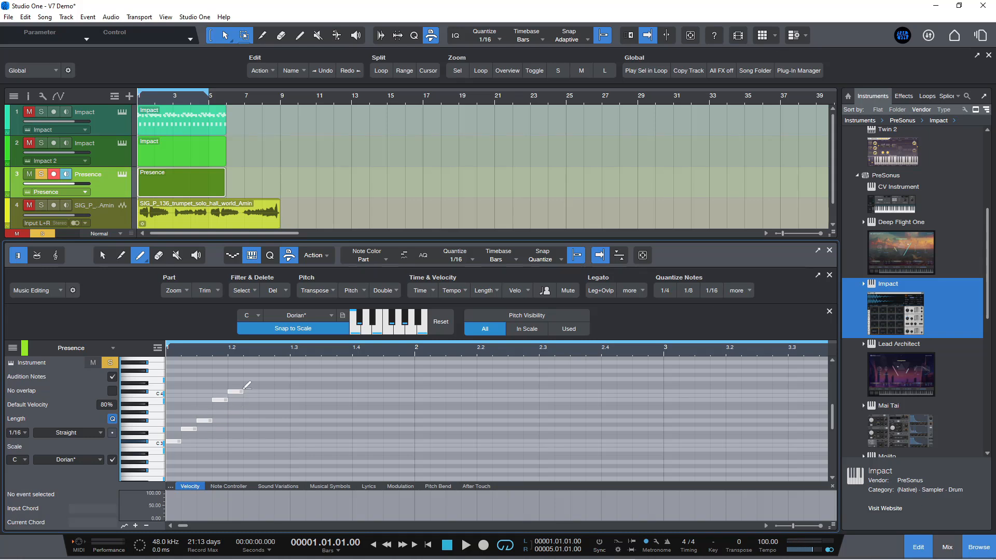
left_click_drag(248, 385, 247, 385)
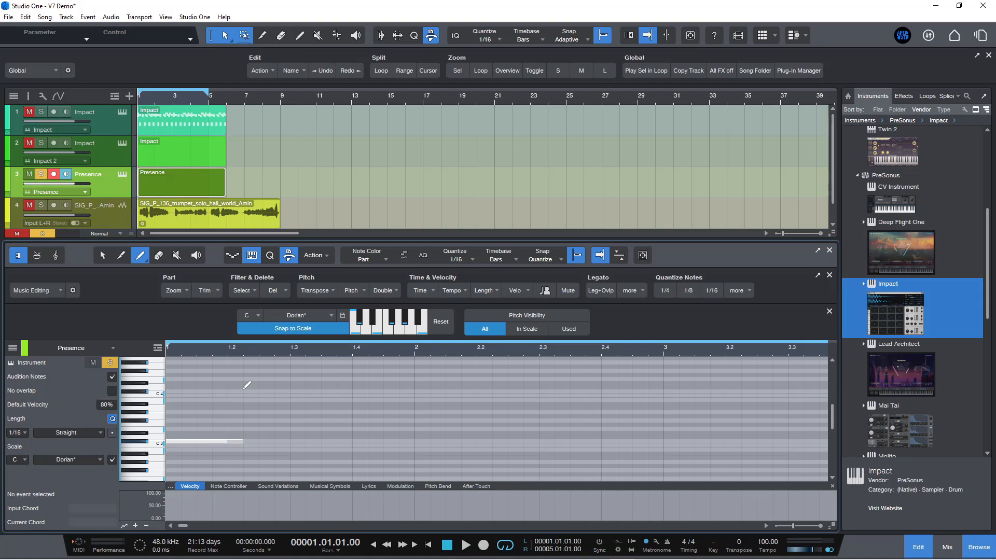
left_click_drag(247, 385, 247, 385)
key("ctrl+z")
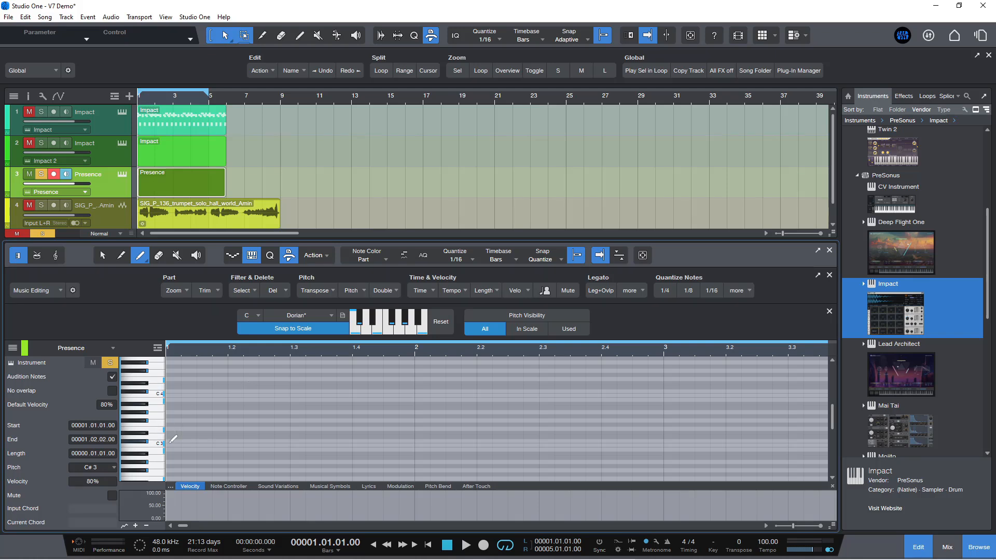
Paint a rising run of six 1/16 notes from C#3 to B3 in the custom scale and play it back.
mouse_move(174, 440)
left_mouse_down()
mouse_move(242, 394)
mouse_move(258, 398)
left_mouse_up()
left_click_drag(264, 393, 269, 394)
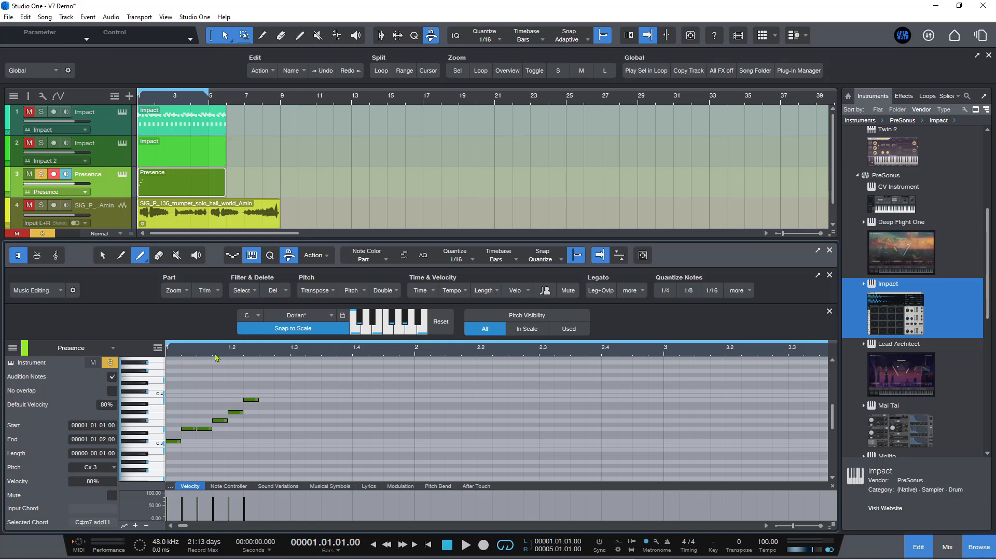
key("space")
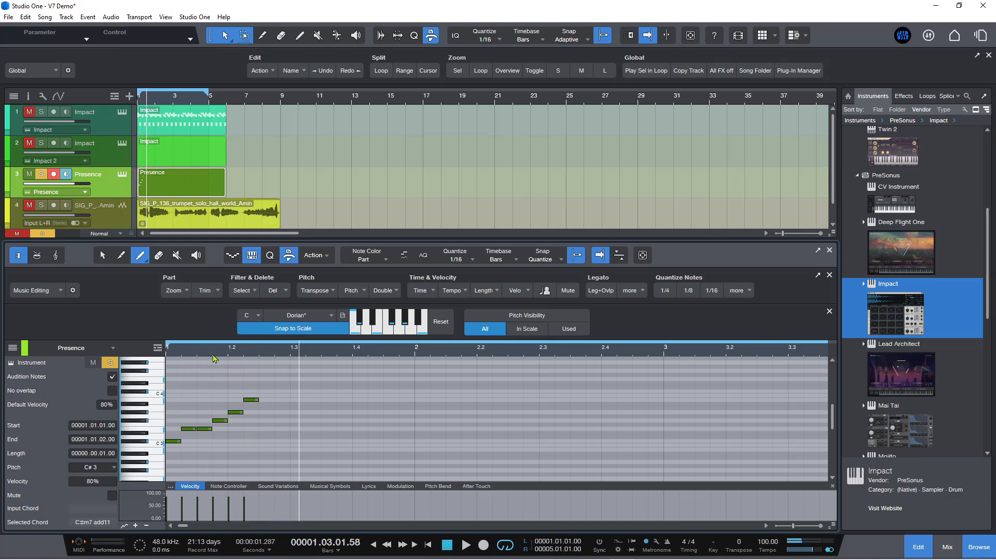
key("space")
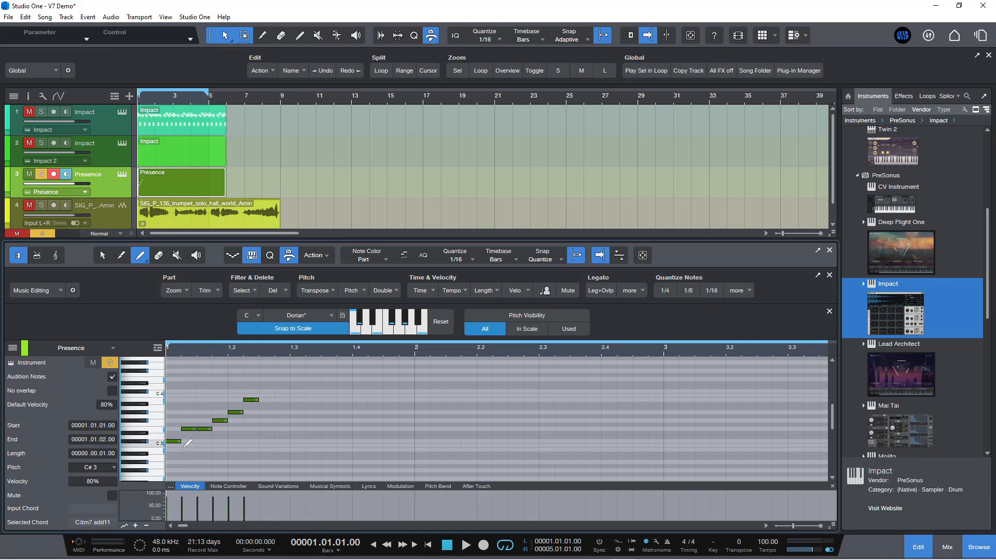
Add a 1/16 C3 note directly after the rising run and play back the phrase.
left_click(262, 444)
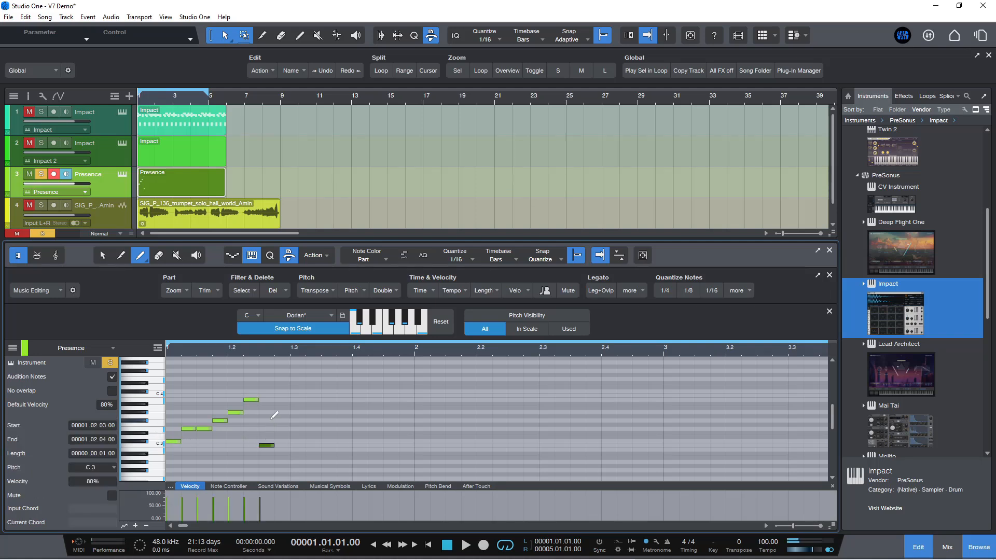
key("space")
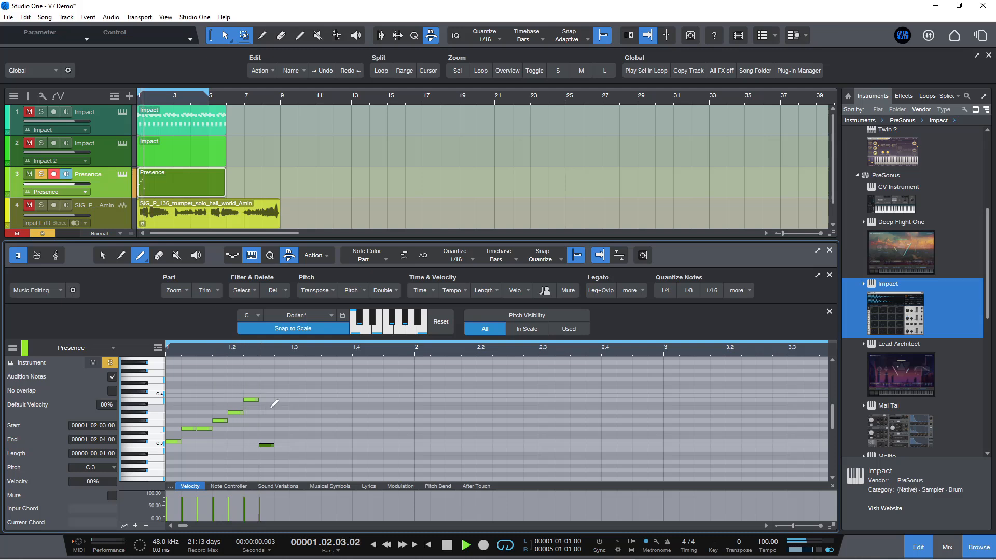
key("space")
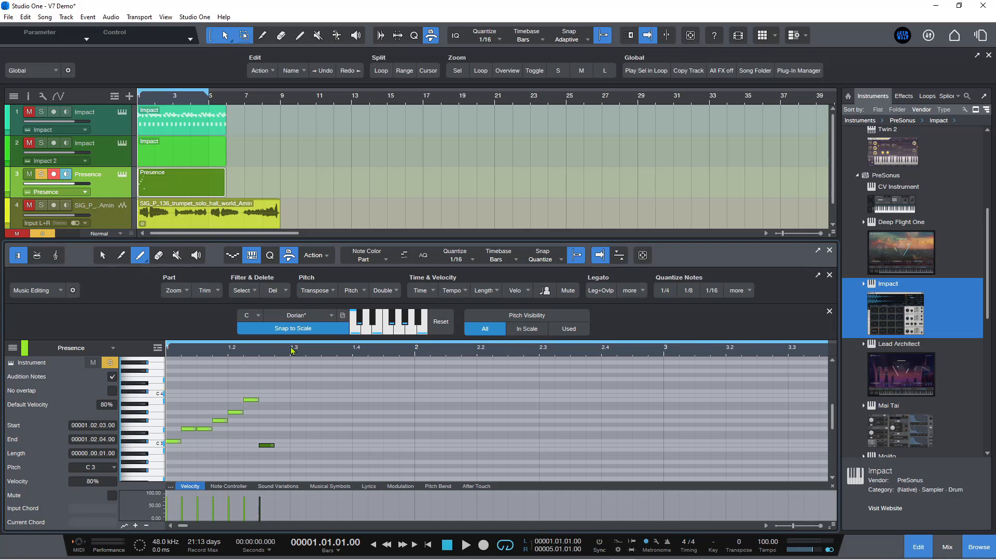
Show the option for storing the edited Dorian scale as a preset, and leave it without saving.
left_click(343, 317)
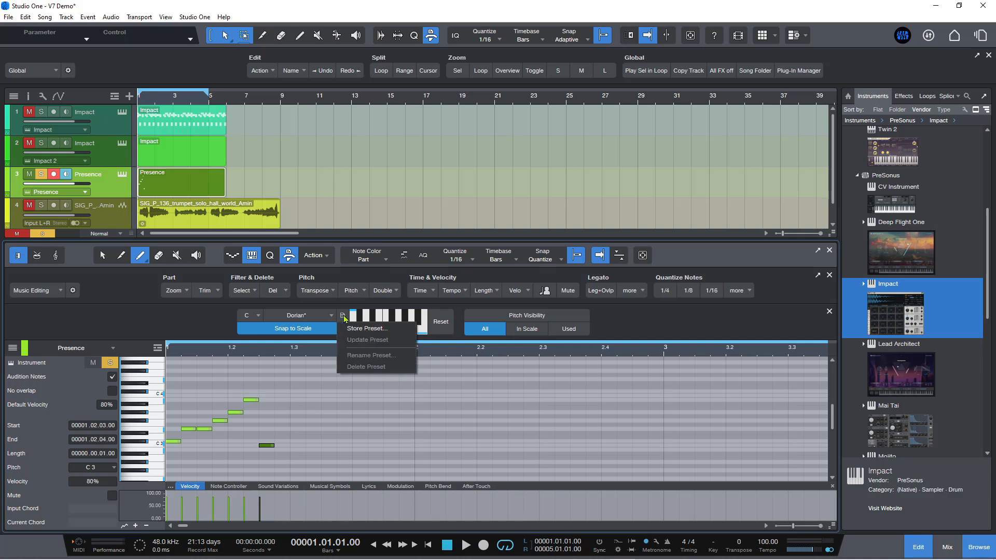
left_click(366, 328)
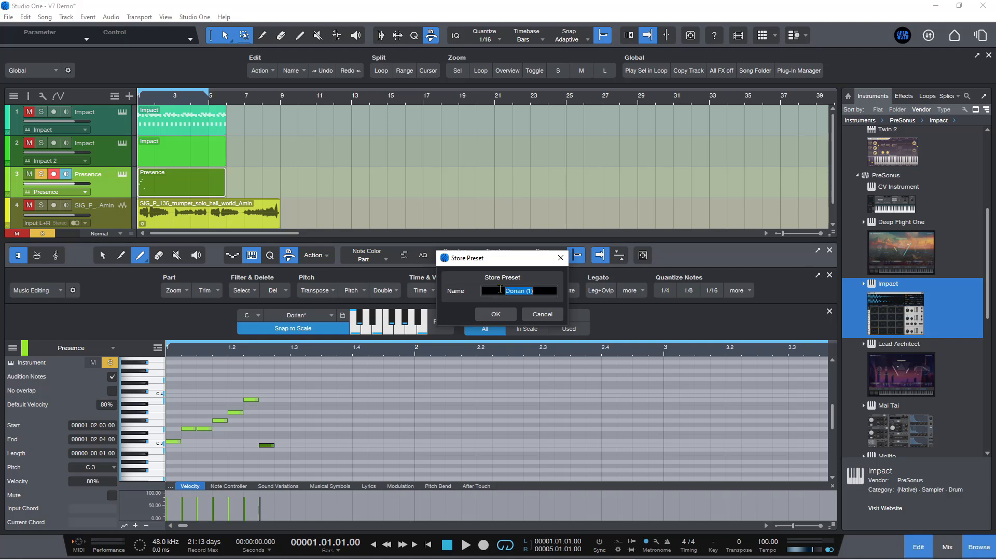
left_click(537, 318)
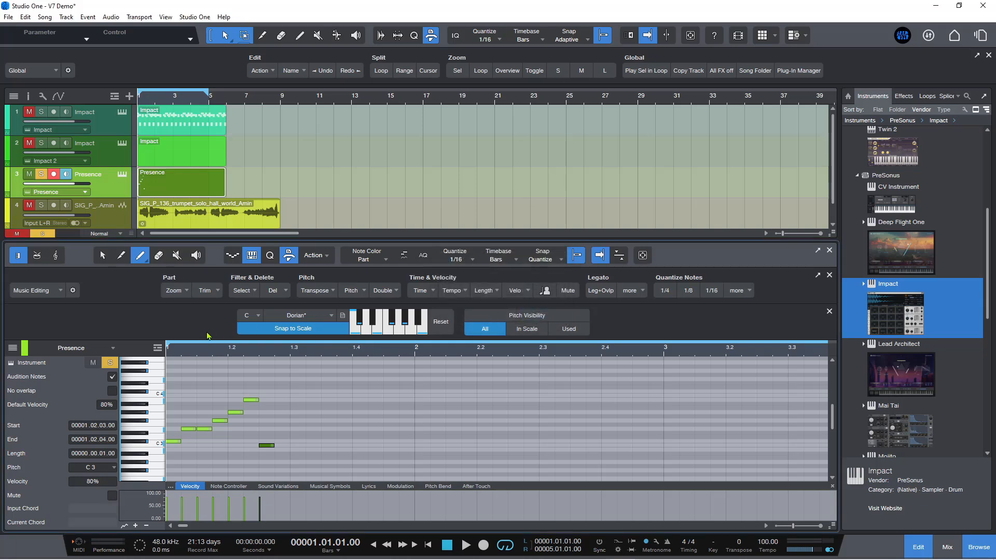
Load the Diminished Whole Tone scale preset on C in the note editor.
left_click(333, 317)
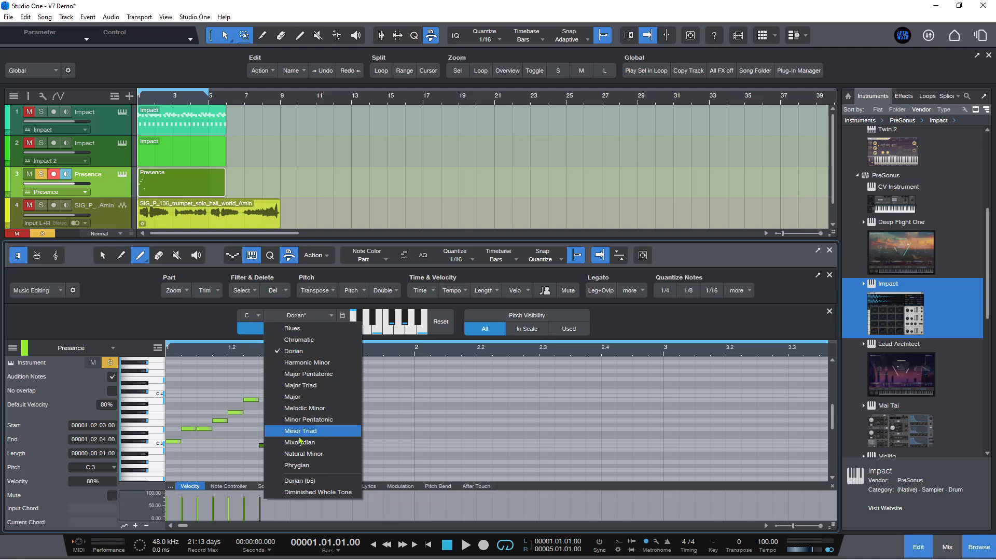
left_click(303, 492)
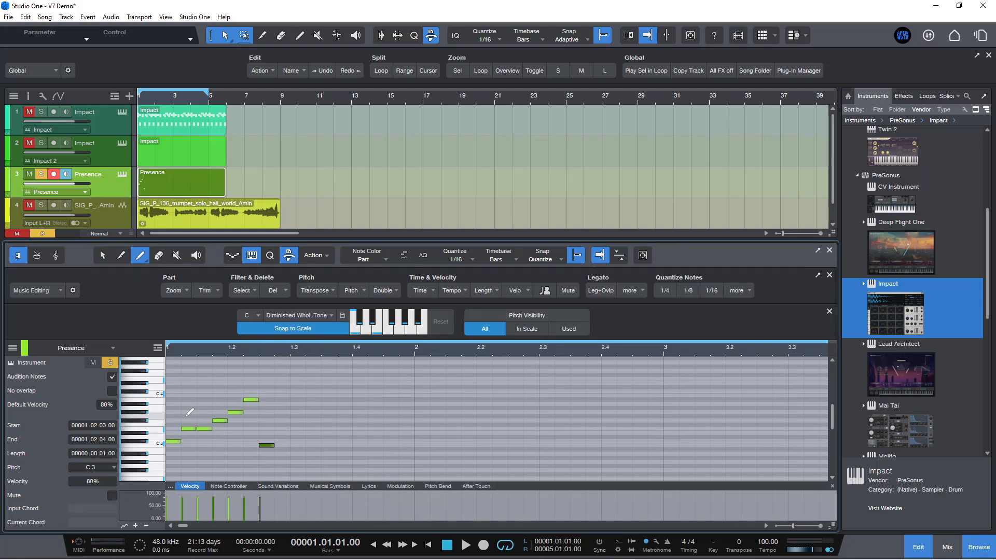
Erase all the notes in the Presence part with the Eraser tool.
left_click(159, 255)
left_click(251, 400)
left_click(265, 445)
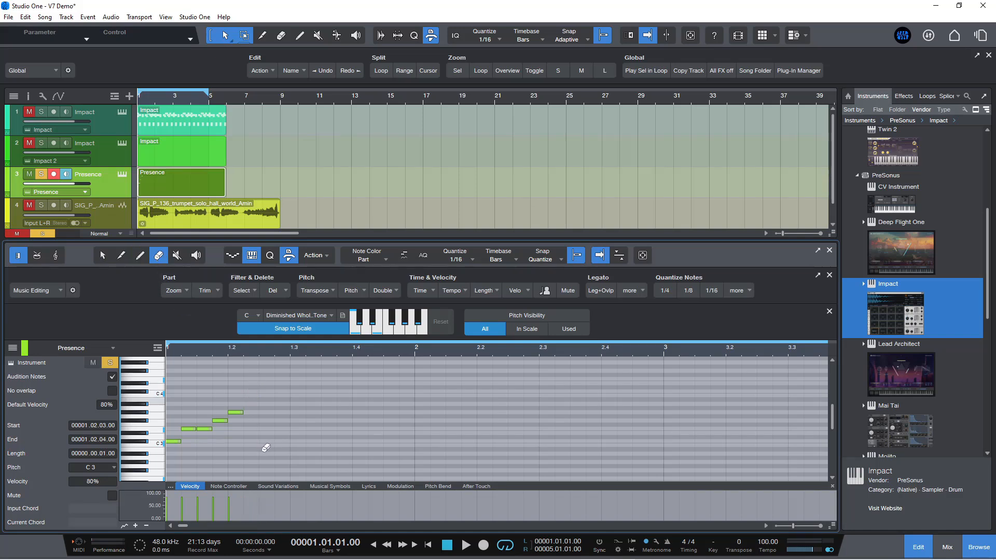
left_click(236, 413)
left_click(189, 429)
left_click(174, 441)
left_click(204, 429)
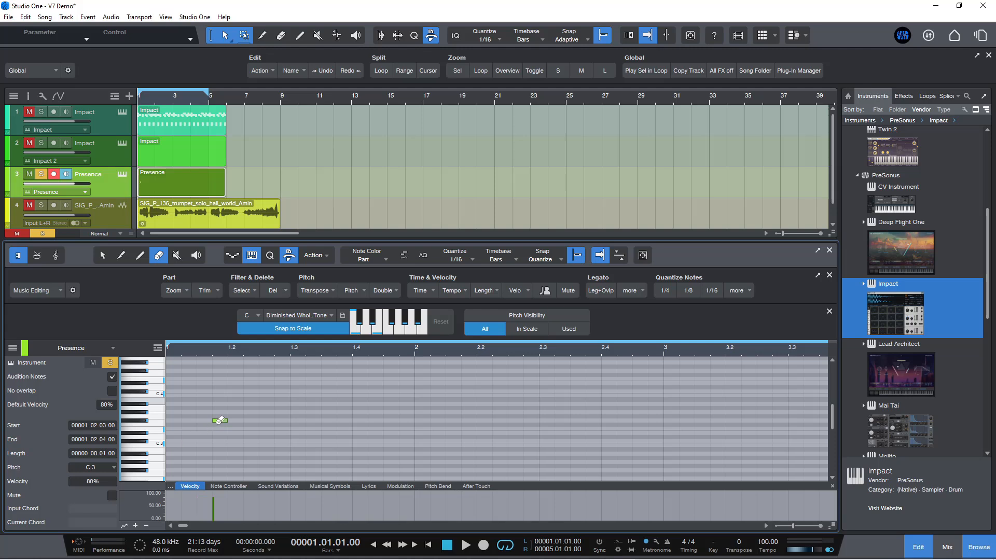
left_click(220, 421)
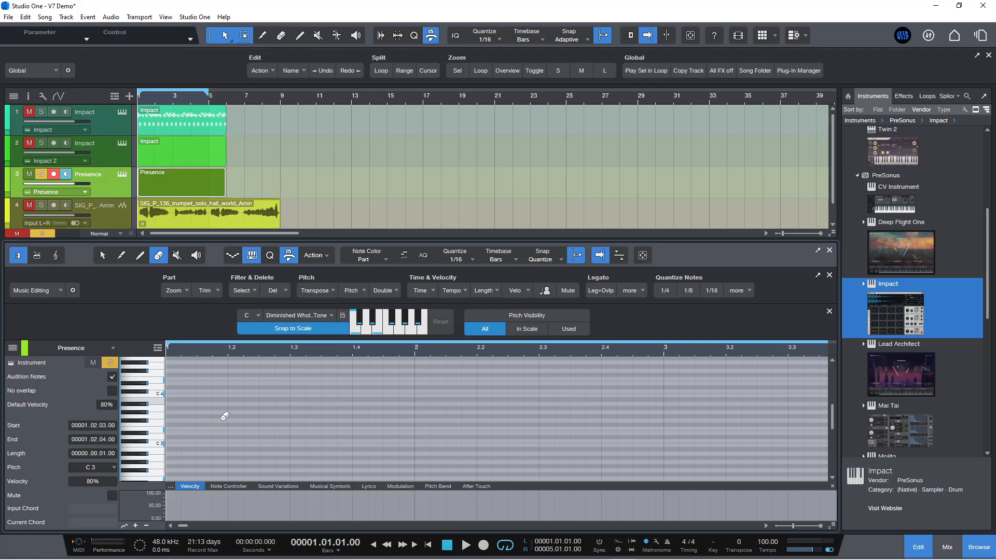
Paint the Diminished Whole Tone scale from C3 up to C4 as seven consecutive 1/16 notes from the start of bar 1.
left_click(139, 258)
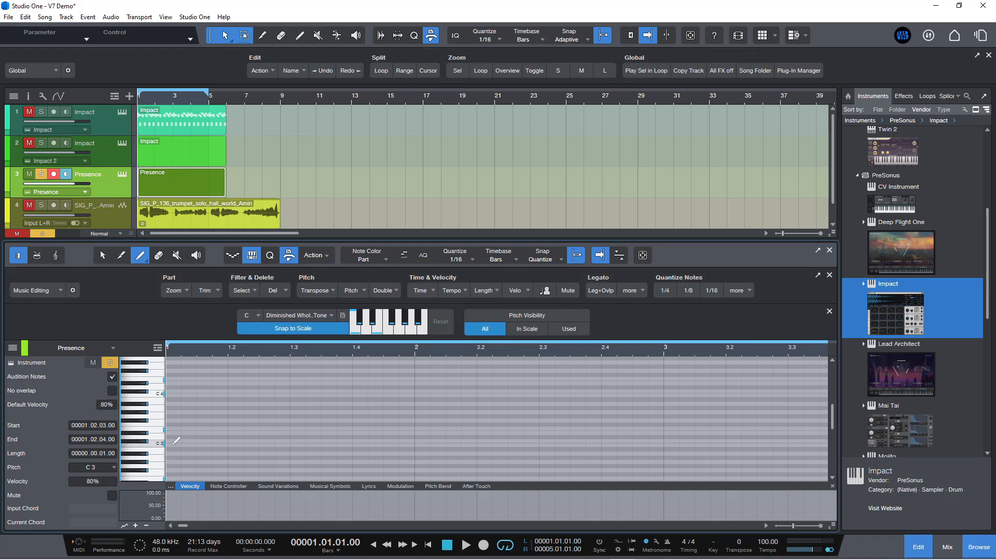
left_click(173, 445)
left_click(182, 433)
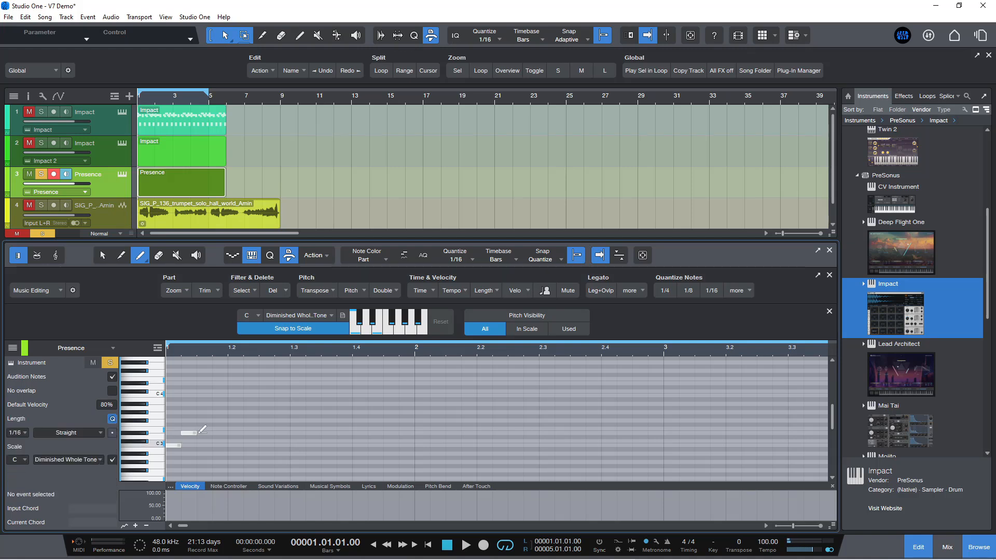
left_click(199, 428)
left_click(215, 421)
left_click(236, 411)
left_click(251, 404)
left_click(266, 395)
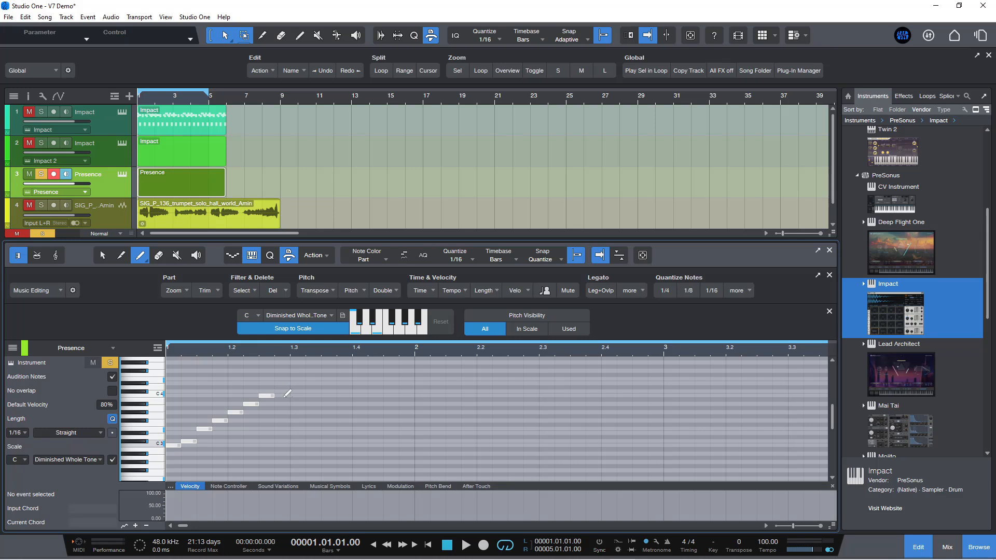
key("ctrl+a")
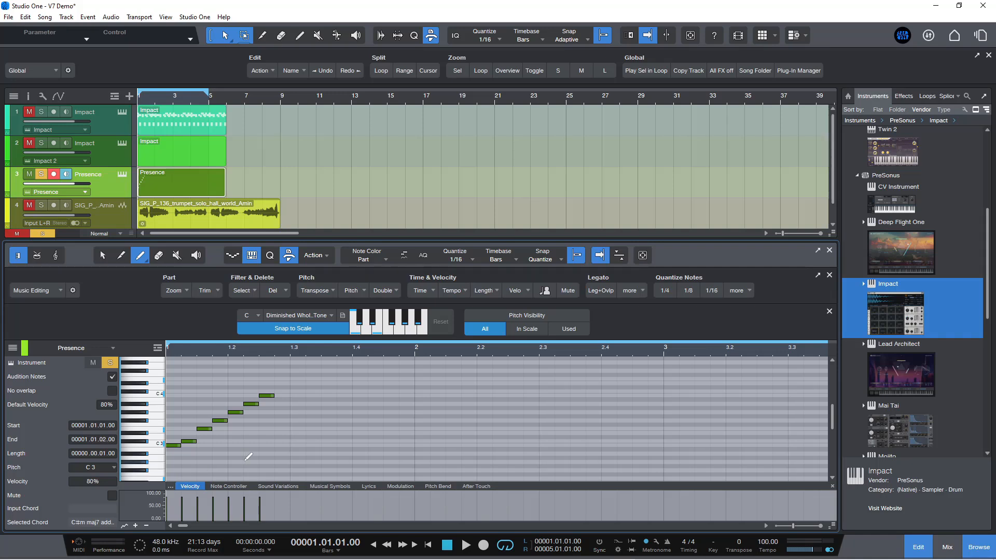
Play back the painted Diminished Whole Tone scale run several times.
key("space")
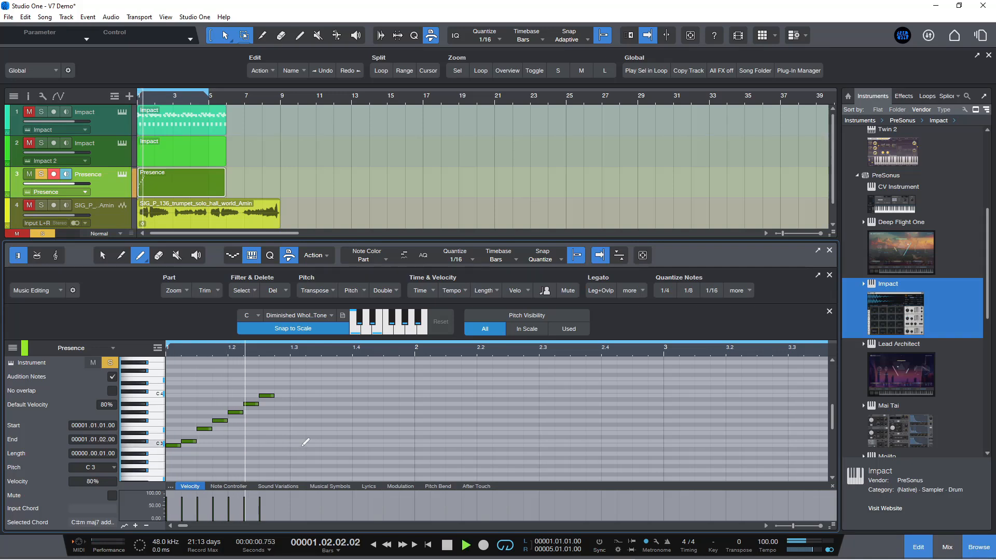
key("space")
key("space")
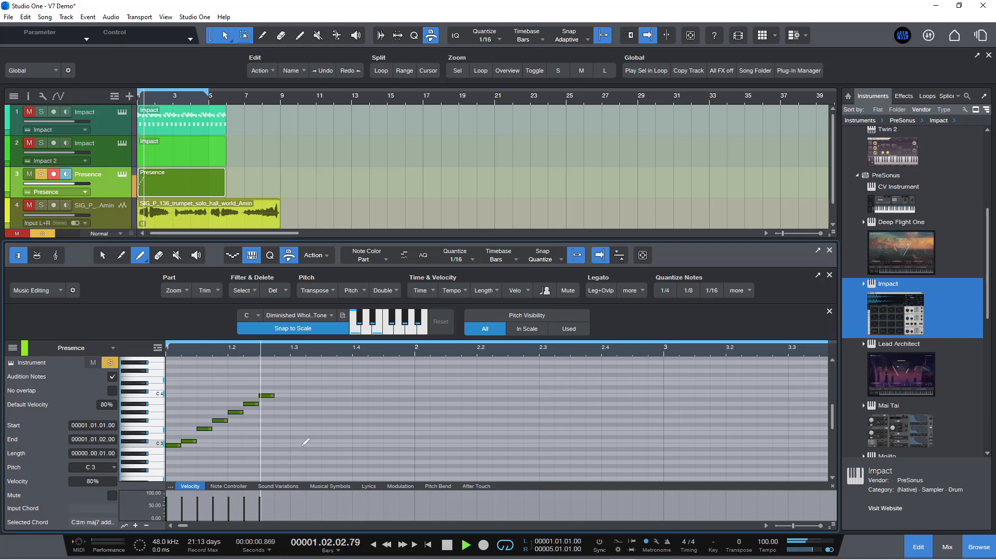
key("space")
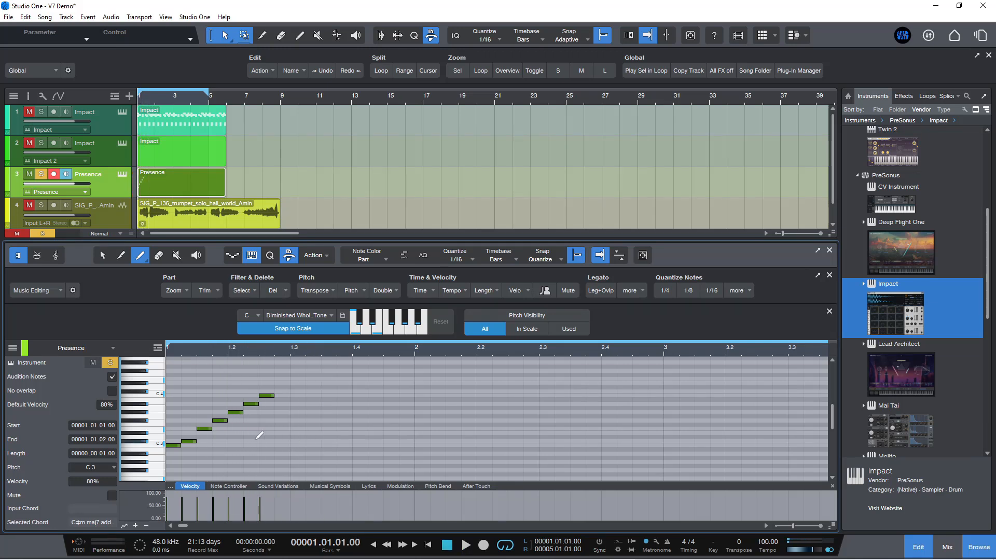
key("space")
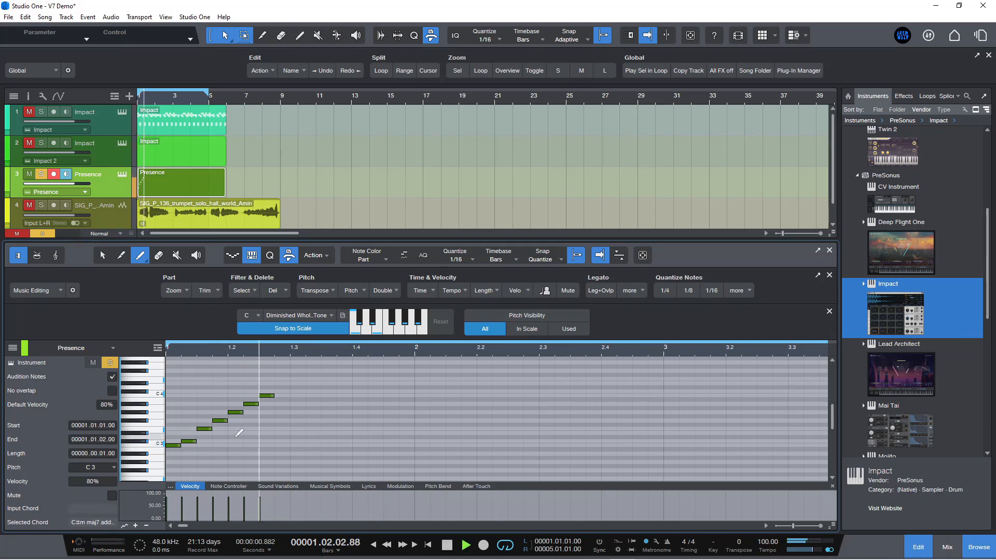
key("space")
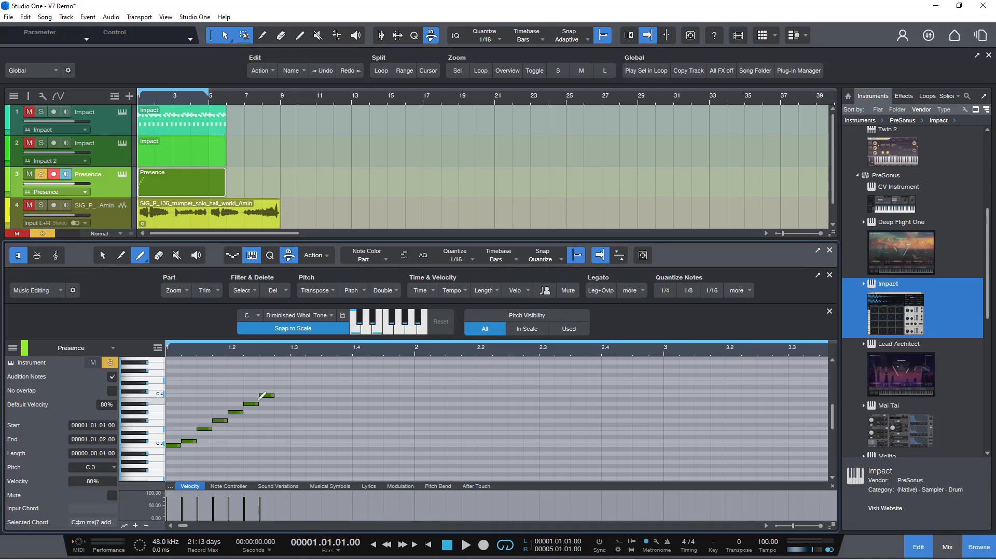
Compare the In Scale and Used pitch visibility modes in the note editor, and return to showing all pitches.
left_click(528, 330)
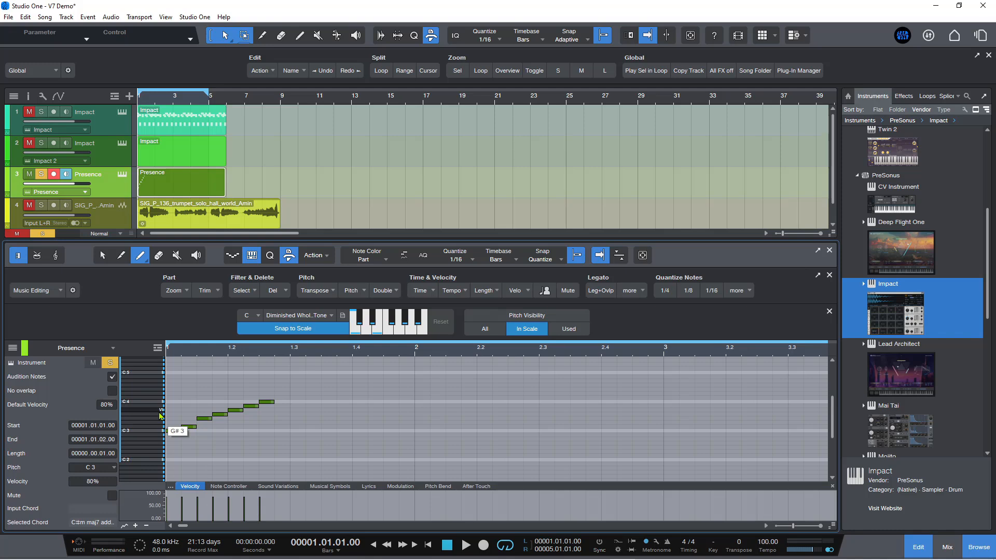
left_click(567, 330)
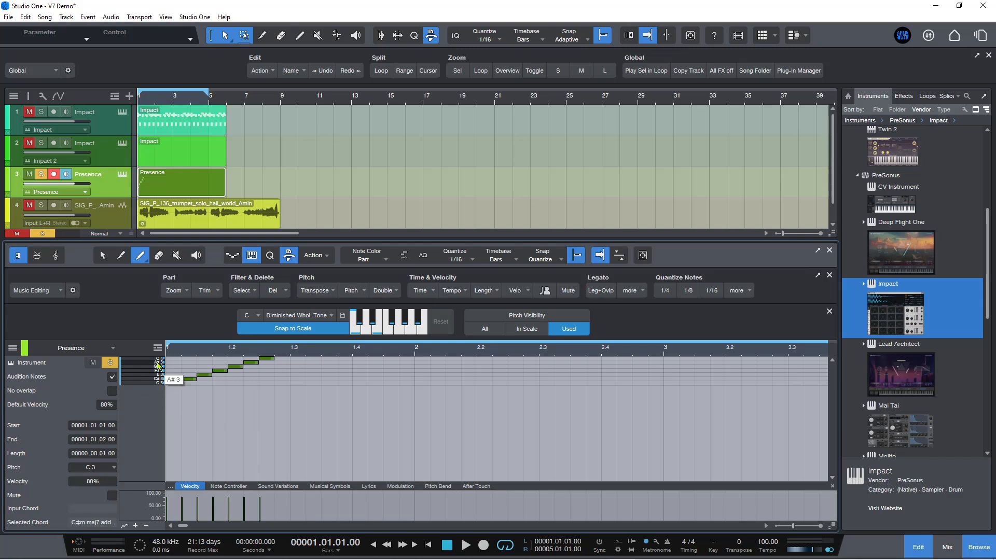
left_click(490, 329)
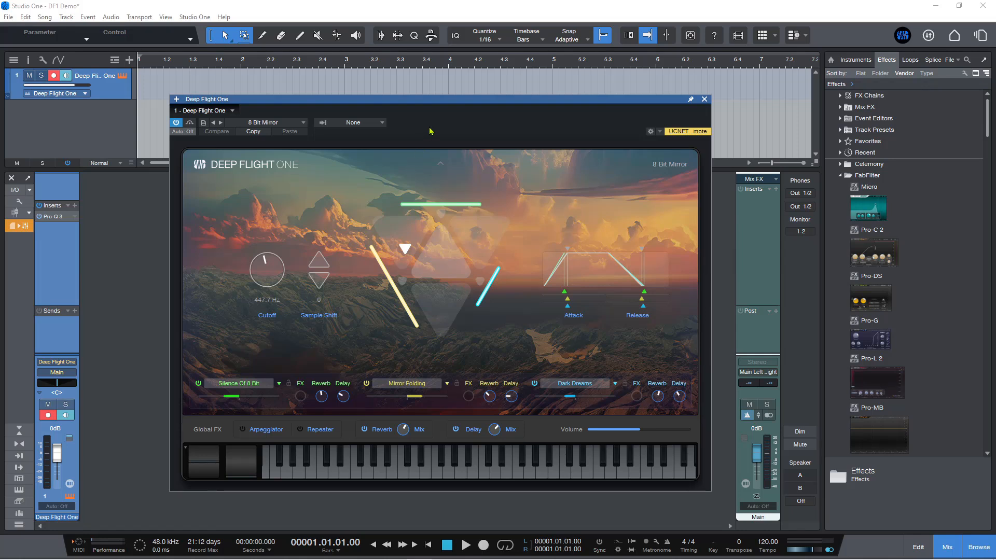
Look through the Organic Keys presets of Deep Flight One, and collapse the Organic Keys and Hybrid Choirs folders.
left_click(366, 462)
left_click(394, 471)
left_click(290, 123)
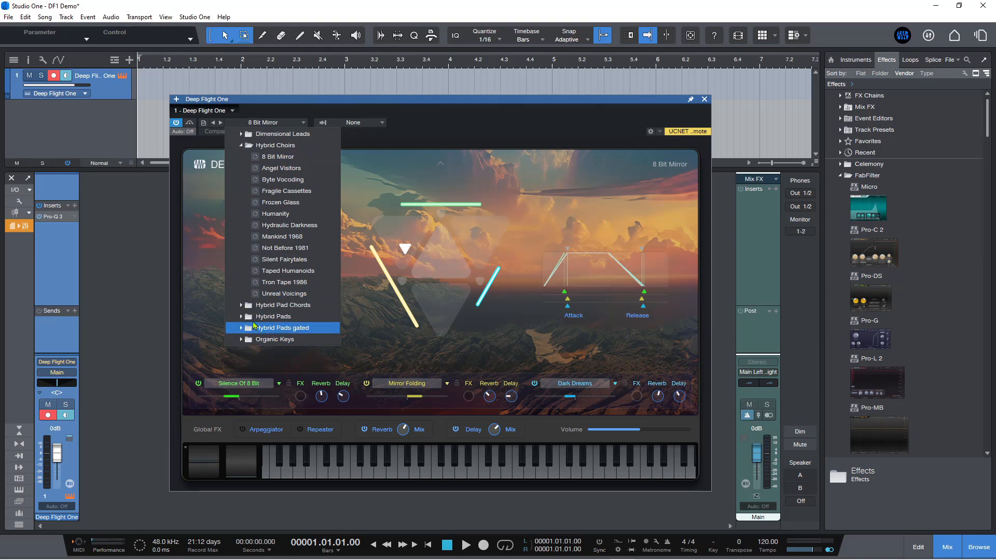
left_click(249, 342)
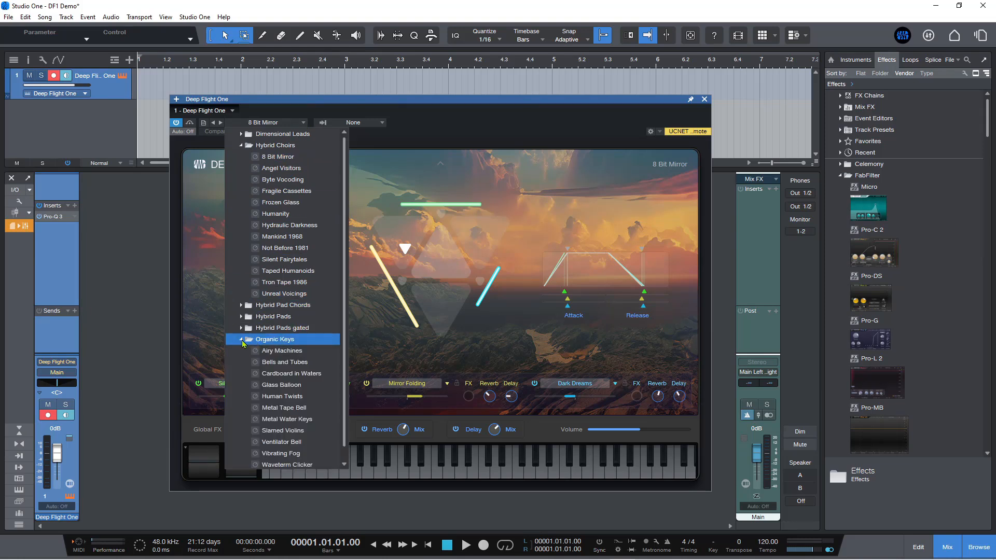
left_click(242, 337)
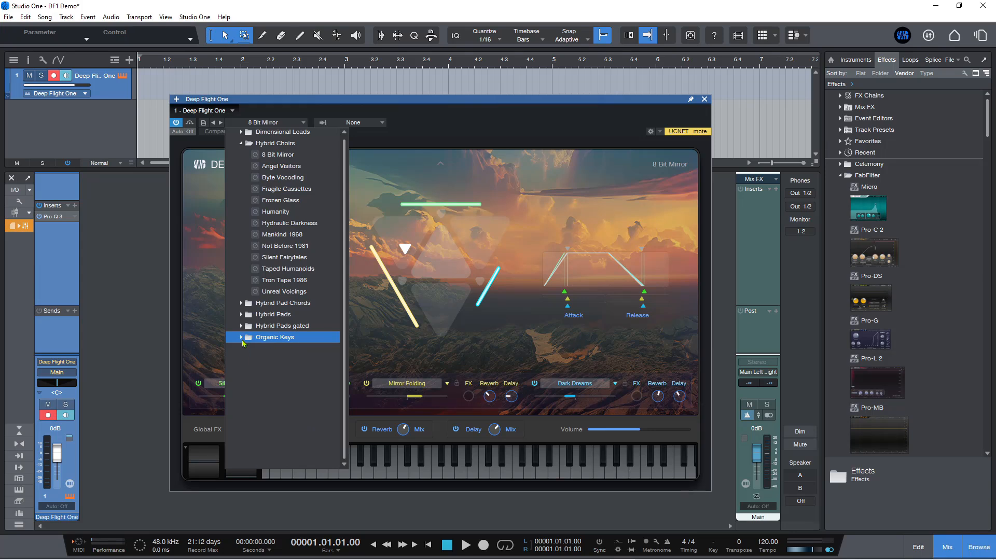
left_click(241, 144)
Browse the Dimensional Leads, Hybrid Choirs, Hybrid Pad Chords and Hybrid Pads preset folders one after another, collapsing each.
left_click(240, 135)
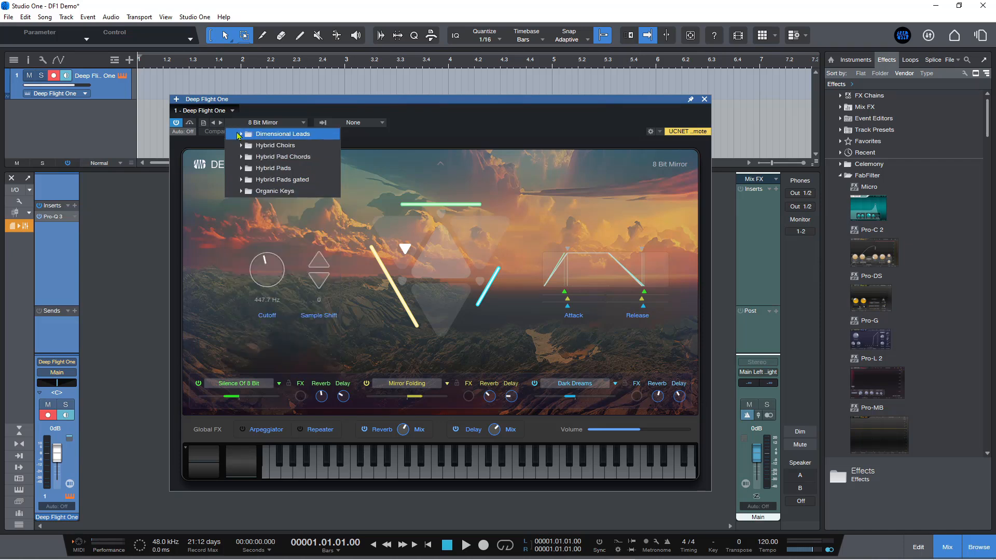
left_click(241, 134)
left_click(241, 146)
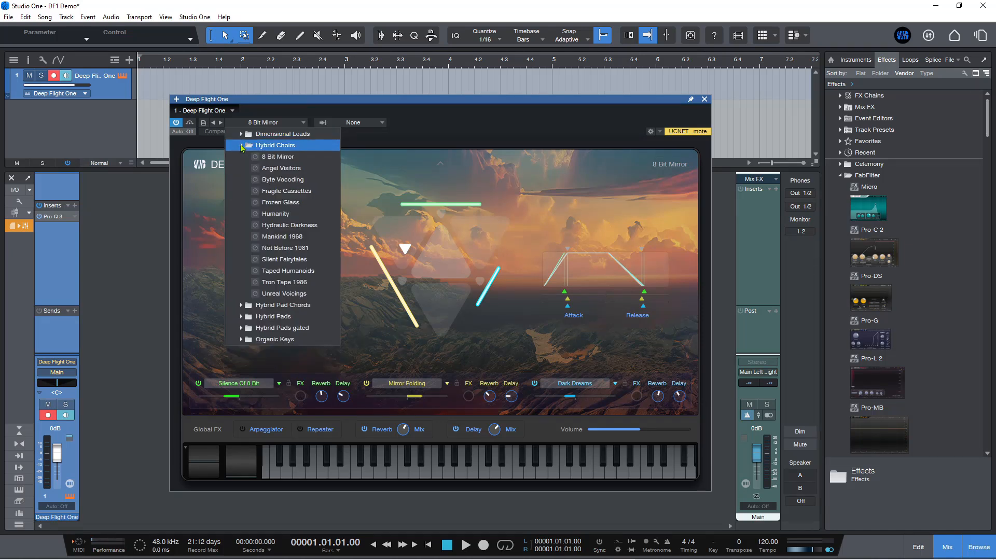
left_click(241, 147)
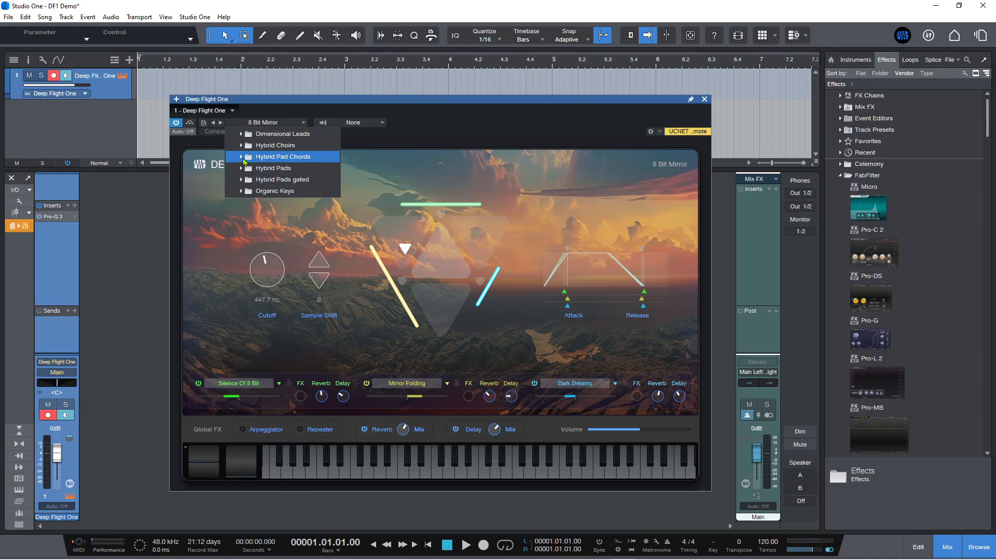
left_click(241, 157)
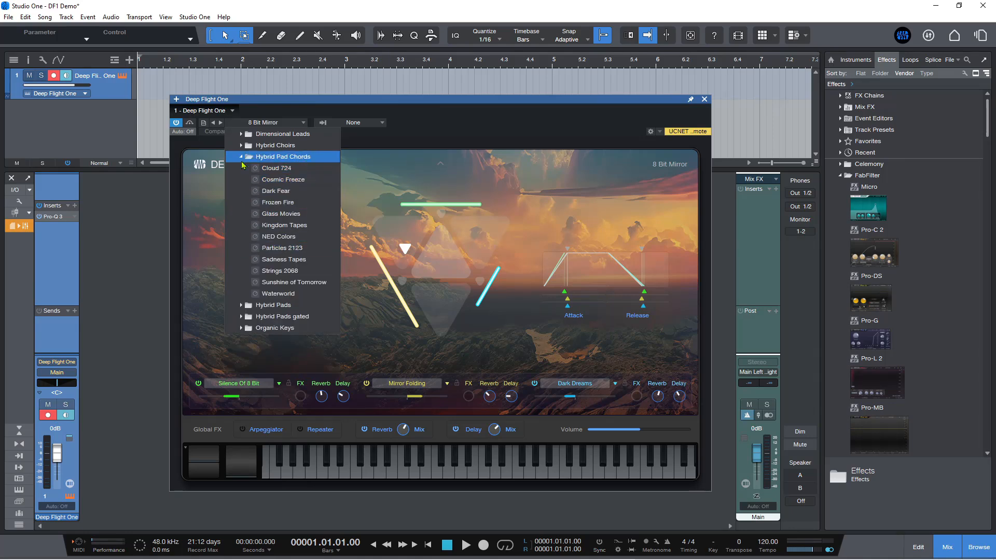
left_click(241, 157)
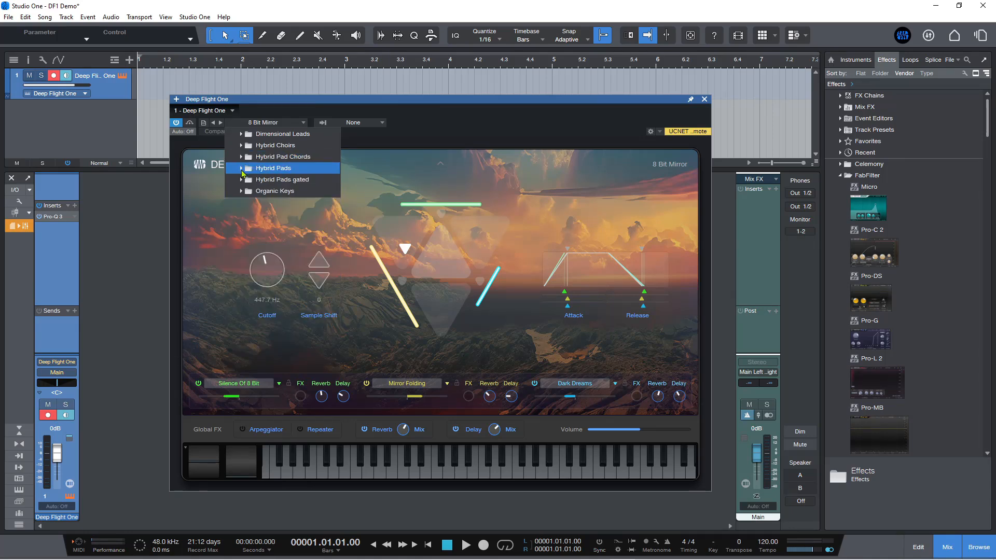
left_click(241, 169)
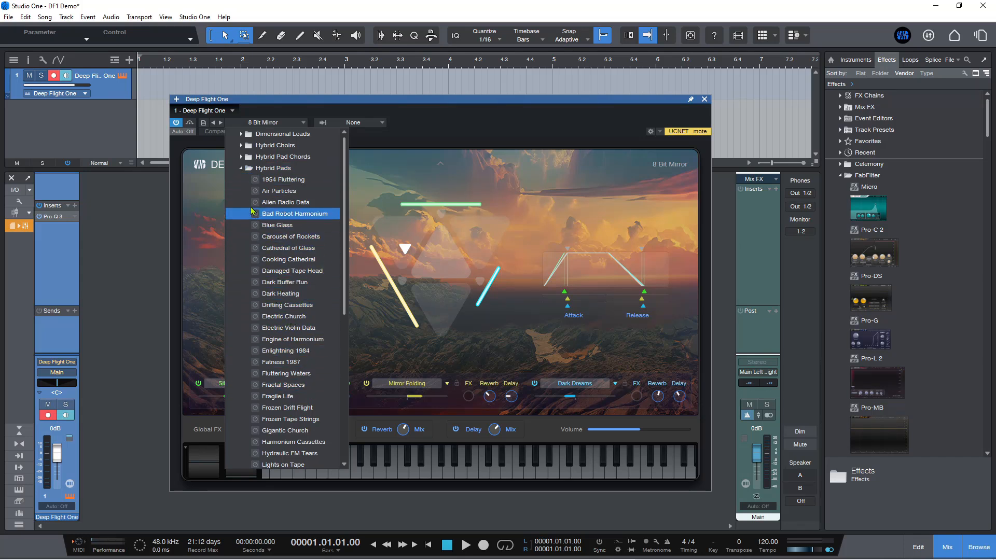
left_click(241, 169)
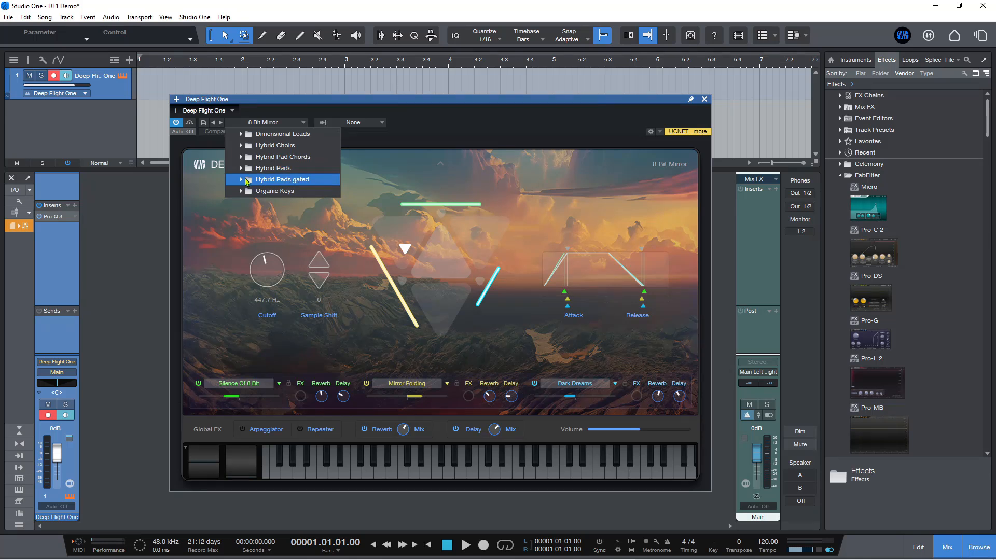
Load the Flutter Pumping preset from the Hybrid Pads gated folder to audition it.
left_click(242, 180)
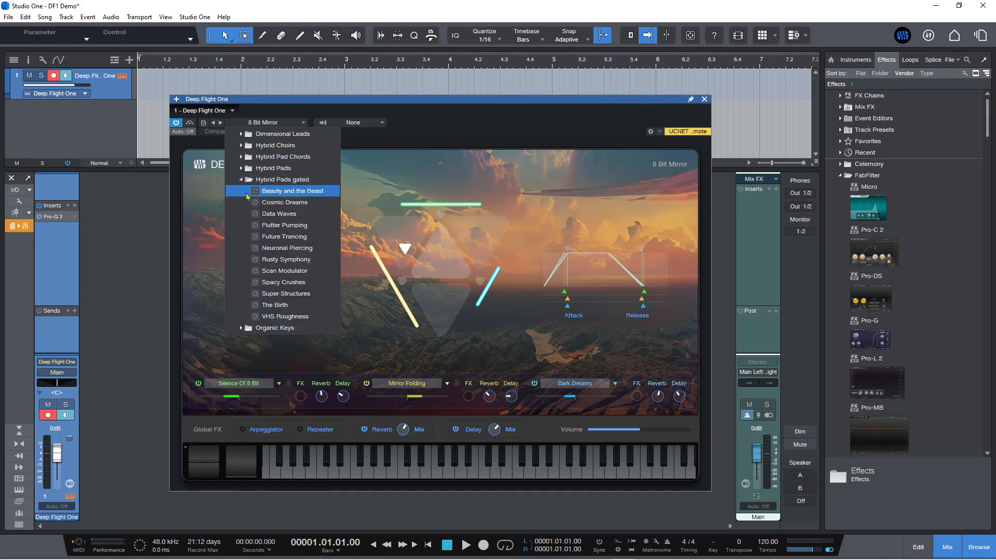
left_click(286, 225)
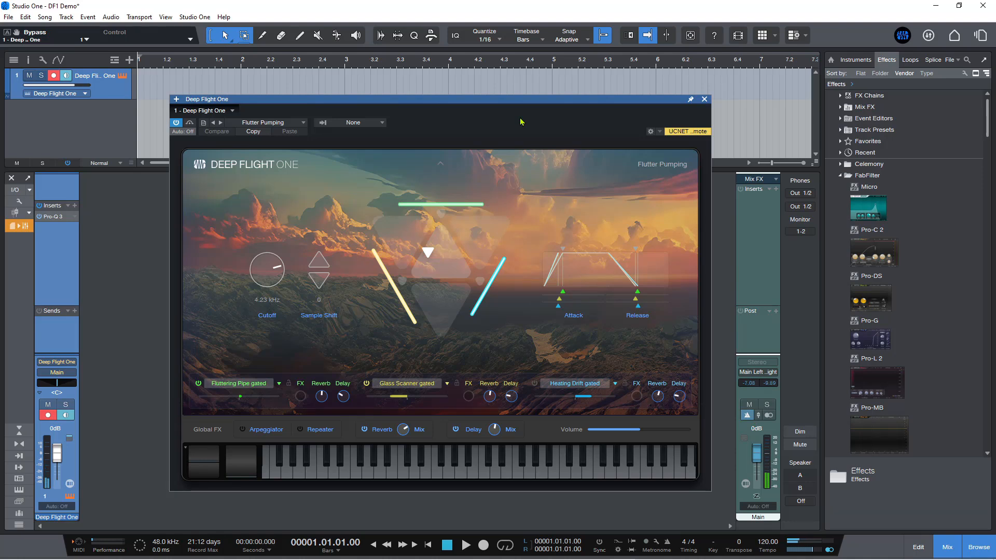
Load the Cosmic Freeze preset from the Hybrid Pad Chords folder to audition it, and switch to Strings 2068.
left_click(302, 123)
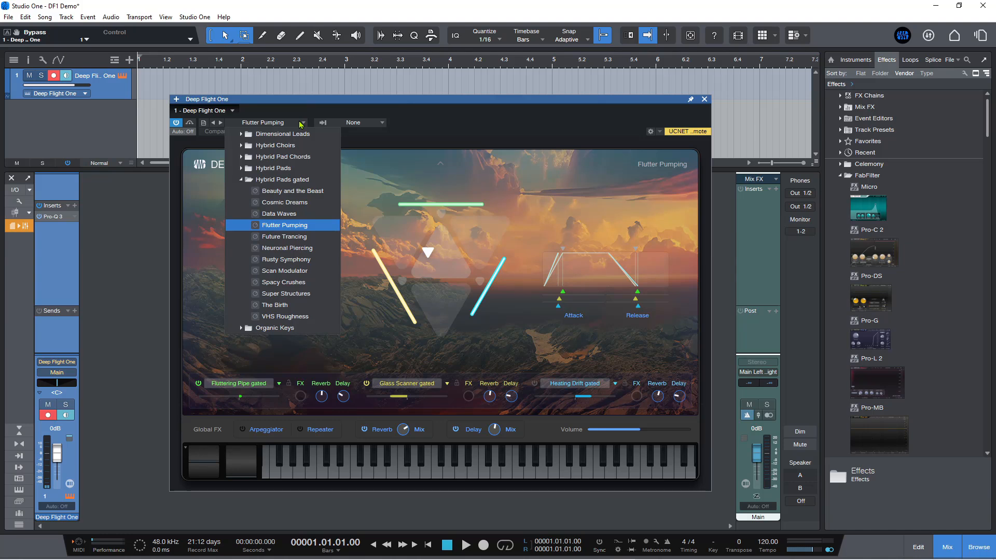
left_click(240, 180)
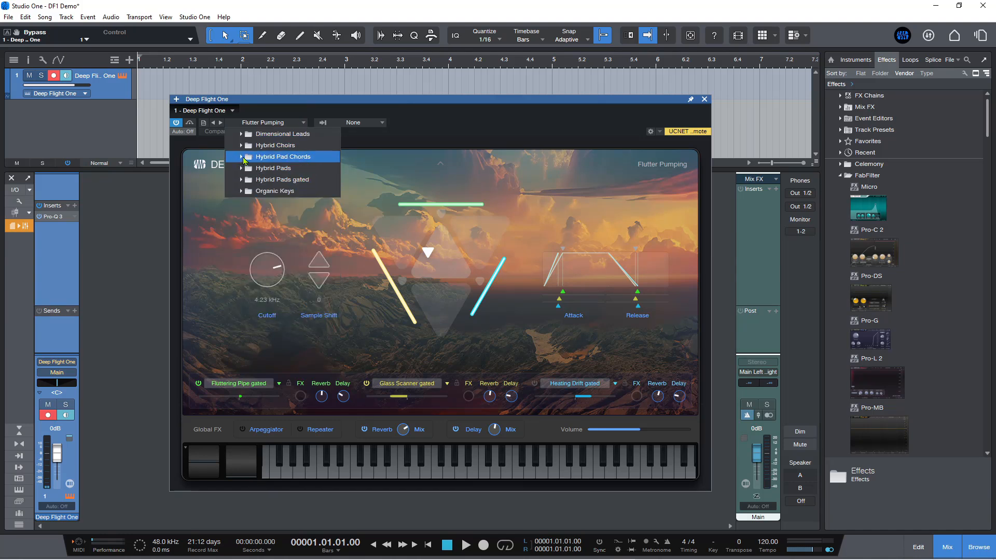
left_click(241, 156)
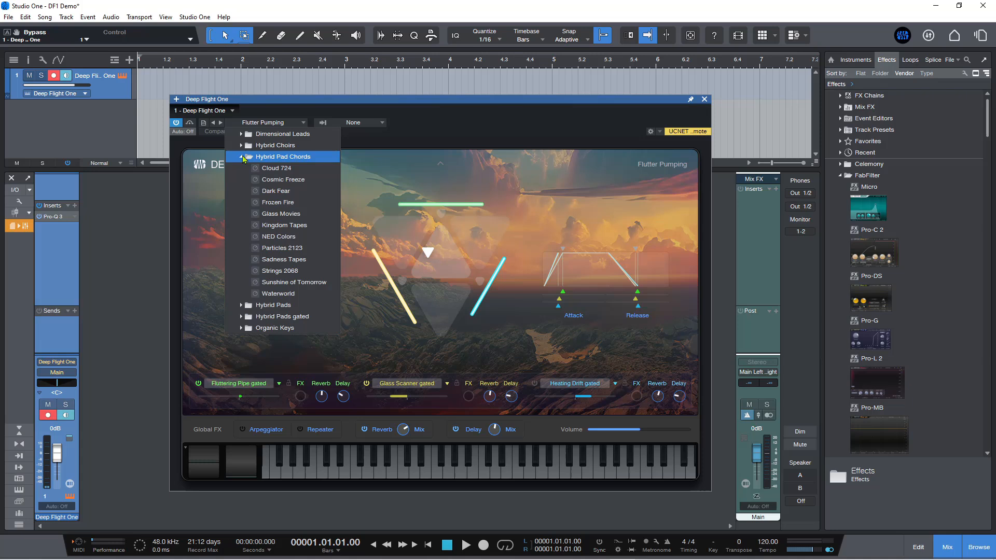
left_click(277, 182)
left_click(448, 121)
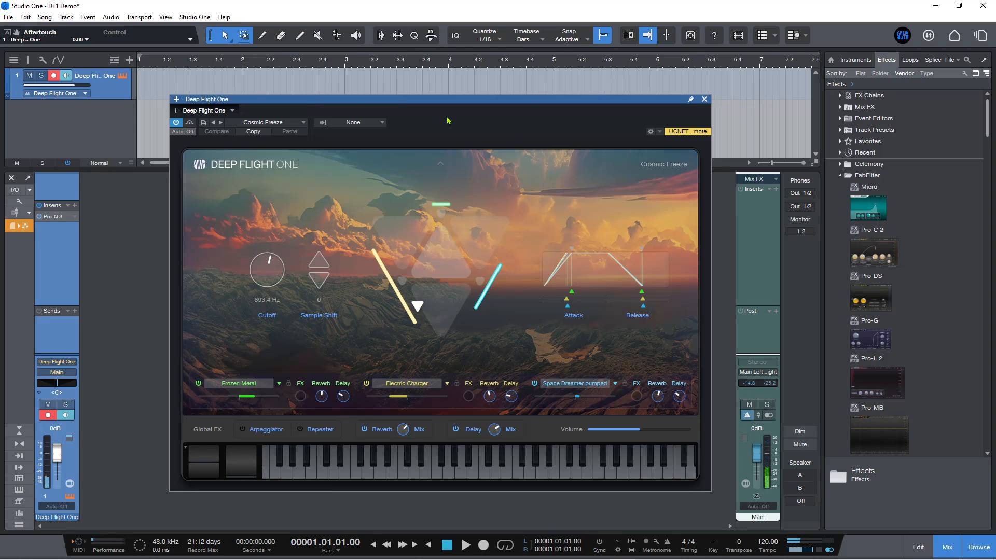
left_click(304, 123)
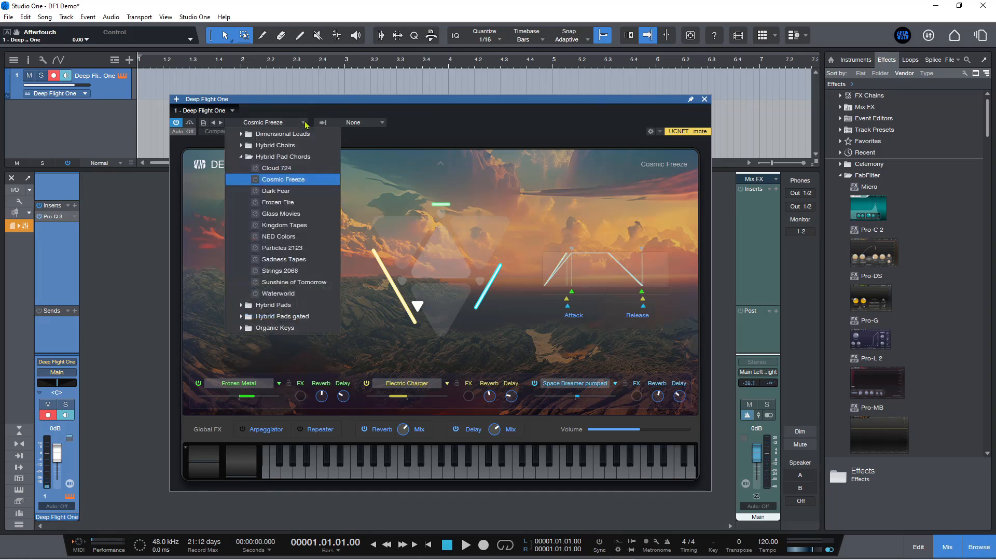
left_click(272, 270)
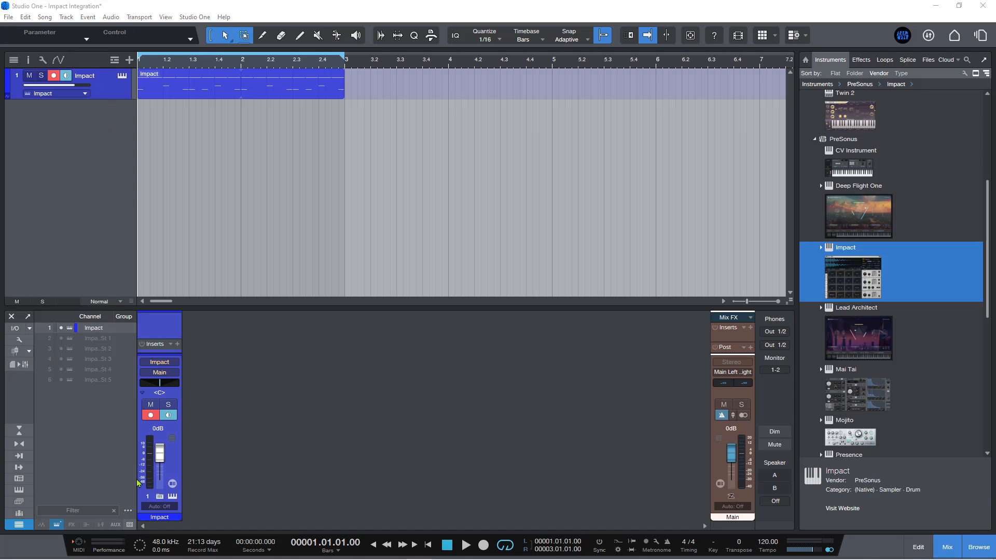
Expand and collapse the Impact instrument bus in the console several times, leaving its individual output channels shown.
left_click(160, 497)
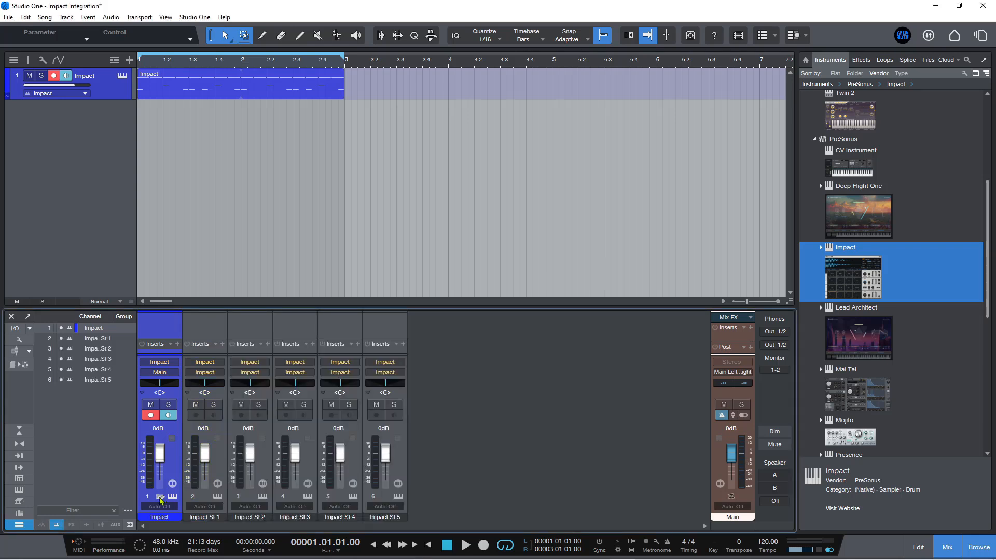
left_click(160, 497)
left_click(160, 497)
left_click(159, 497)
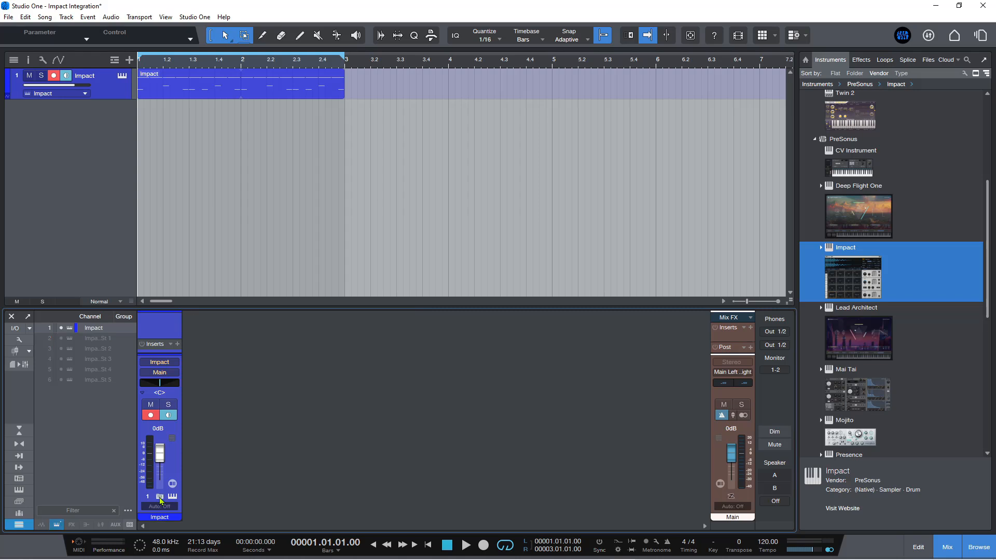
left_click(160, 497)
left_click(160, 497)
left_click(160, 497)
left_click(160, 497)
left_click(160, 497)
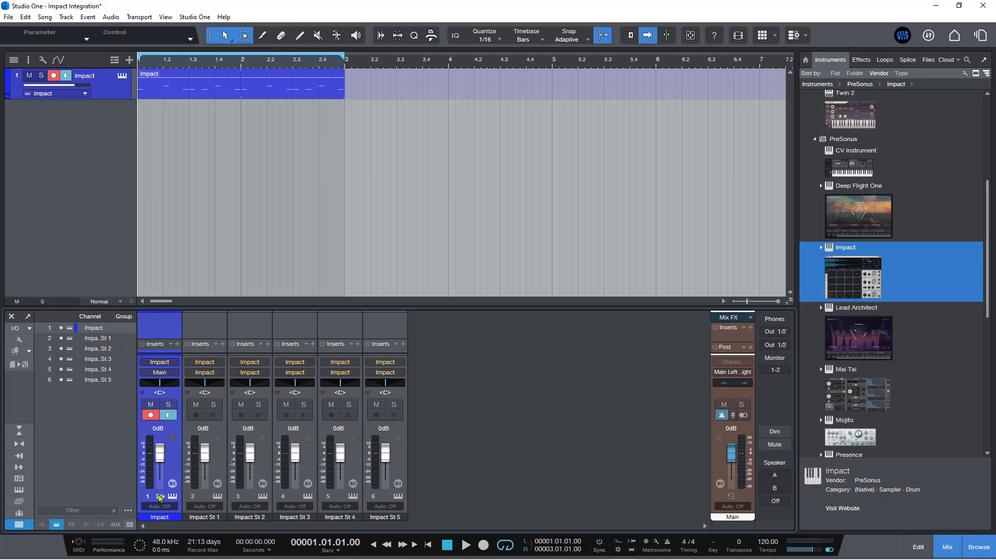
Check the Impact channel's commands for Remove Instrument Bus without applying any of them.
right_click(100, 330)
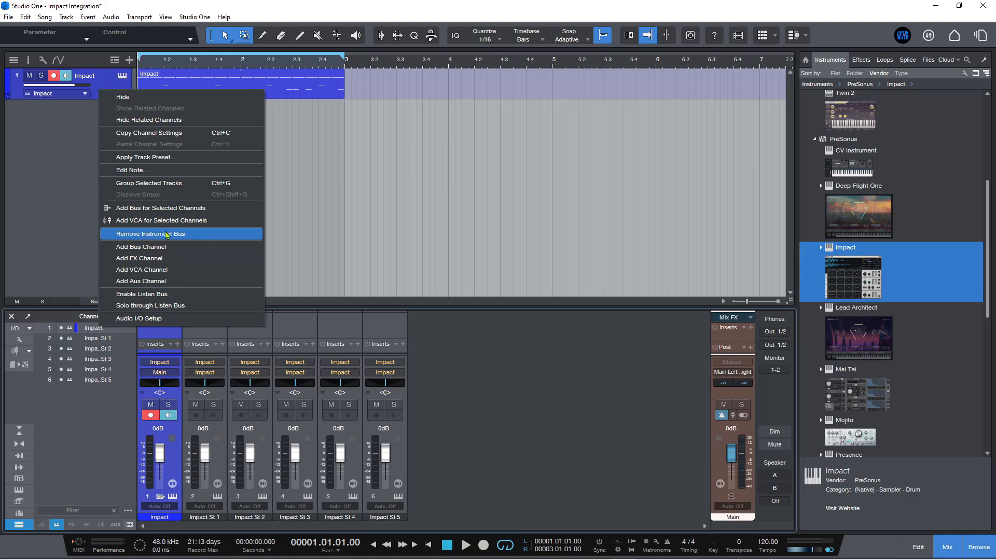
left_click(114, 429)
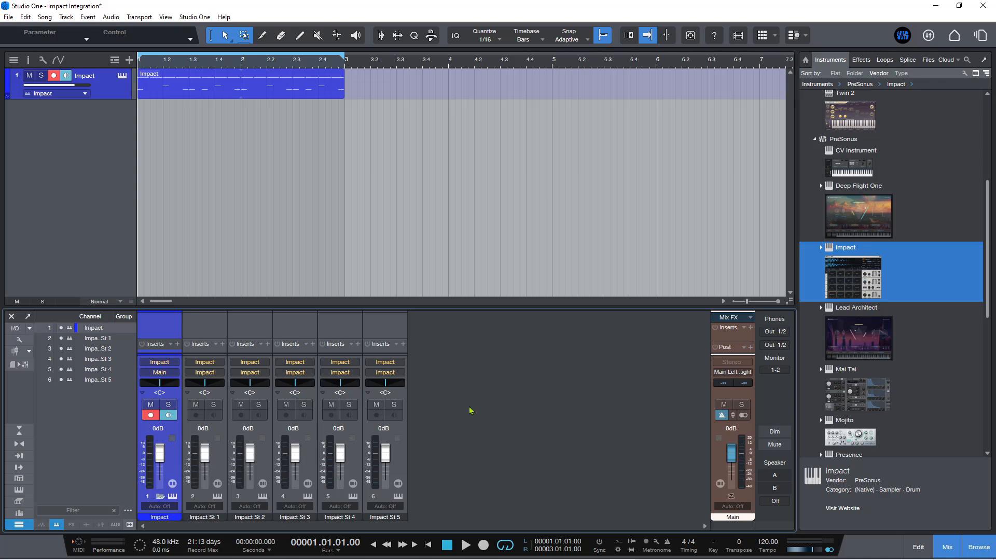
Disable automatic creation of busses for multi-out instruments in the advanced console options, and apply the change.
left_click(198, 18)
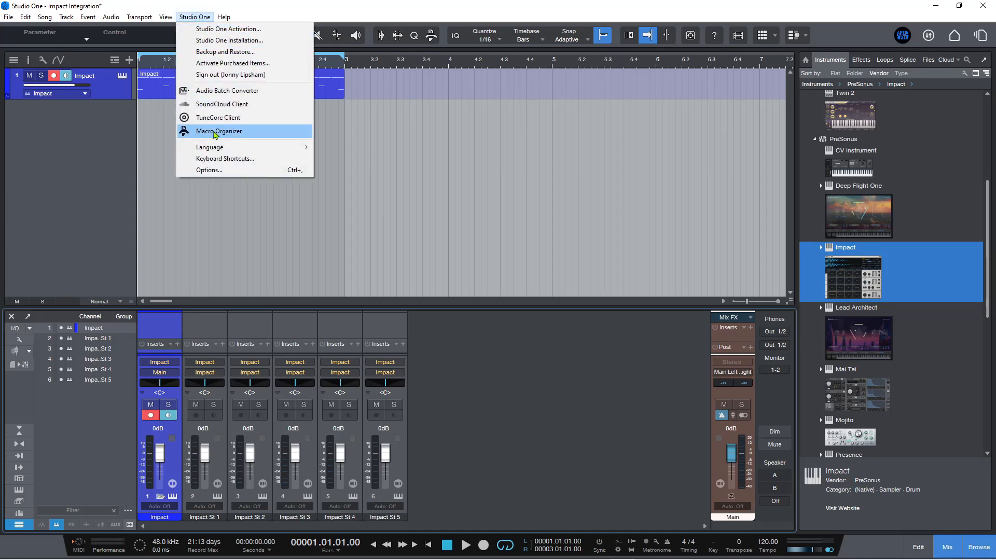
left_click(207, 170)
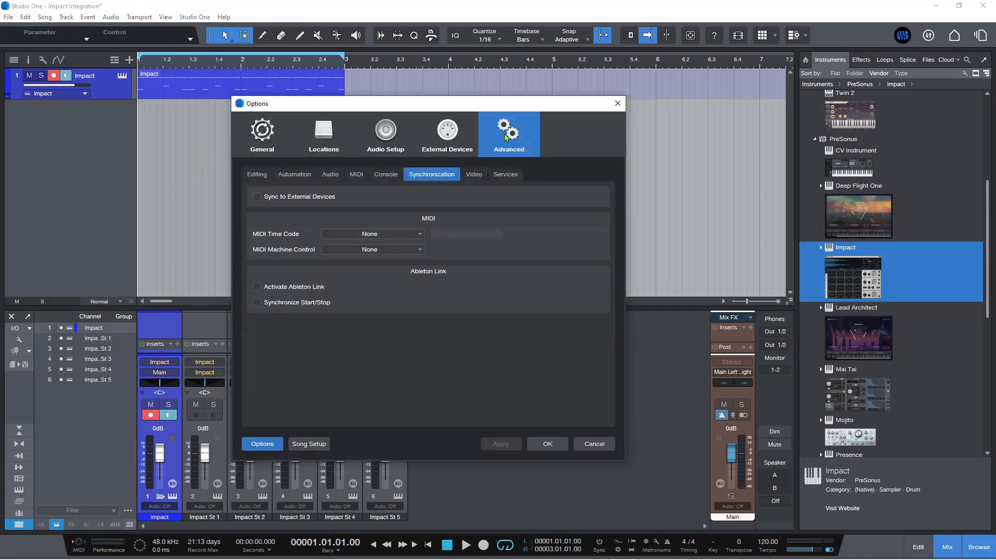
left_click(390, 176)
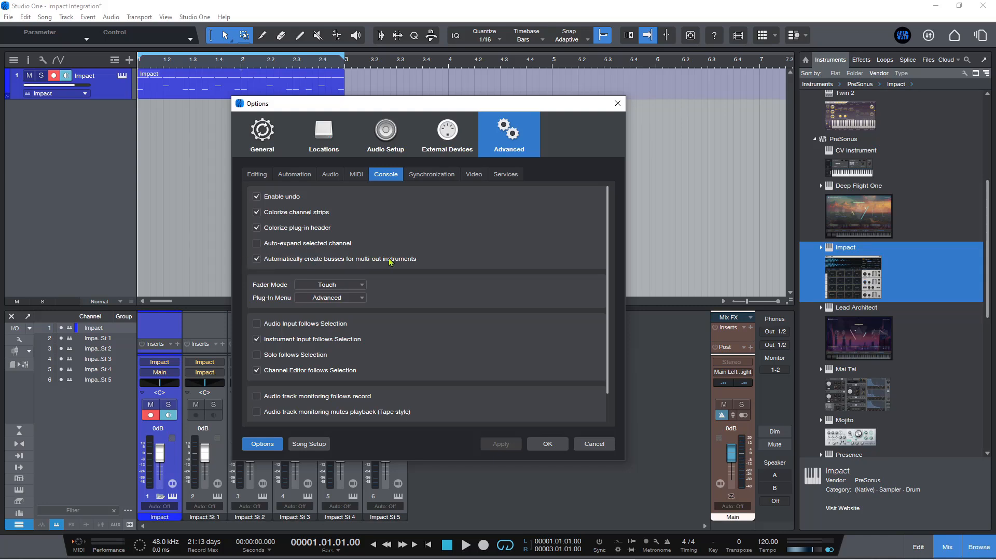
left_click(257, 259)
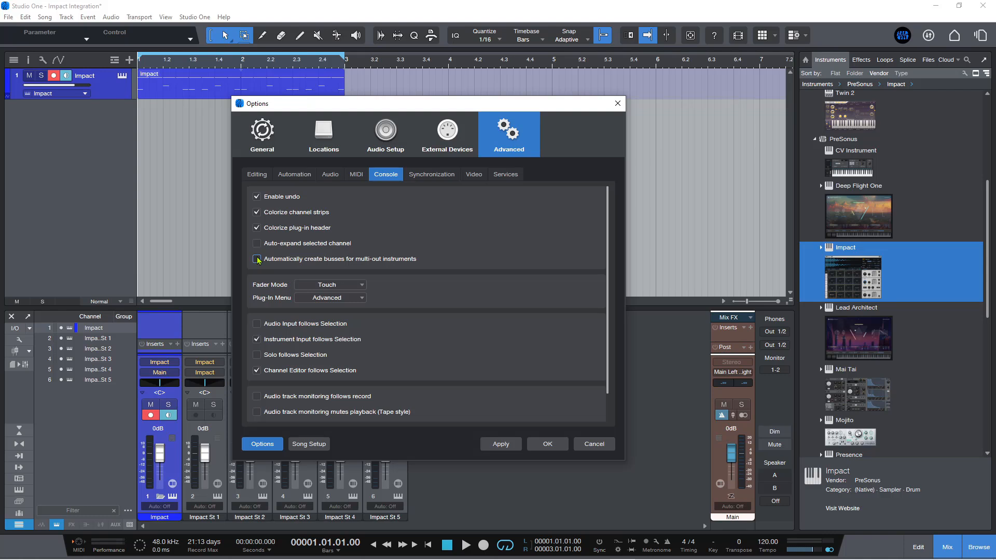
left_click(496, 445)
left_click(537, 446)
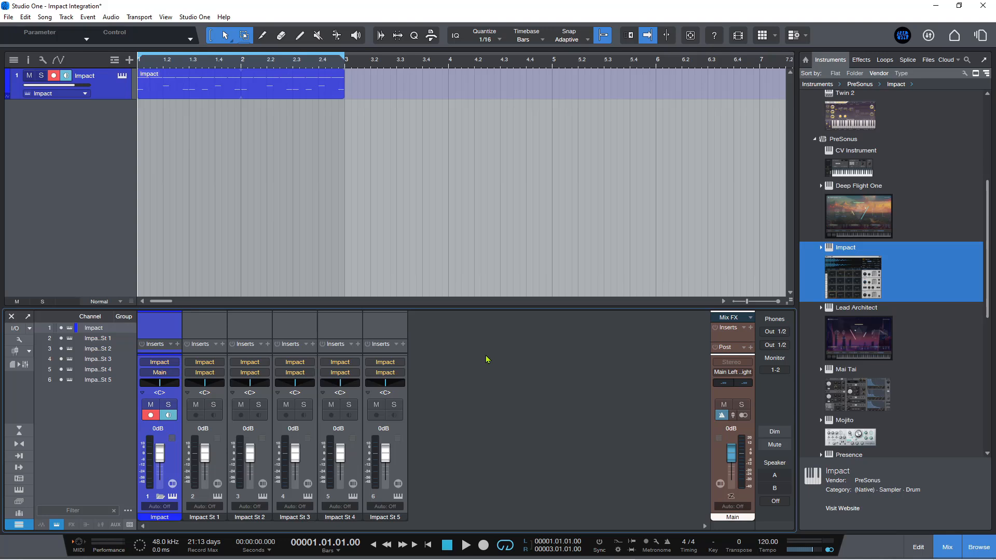
Open the Impact part in the note editor, compare the piano and drum views, and return to the drum view.
key("F2")
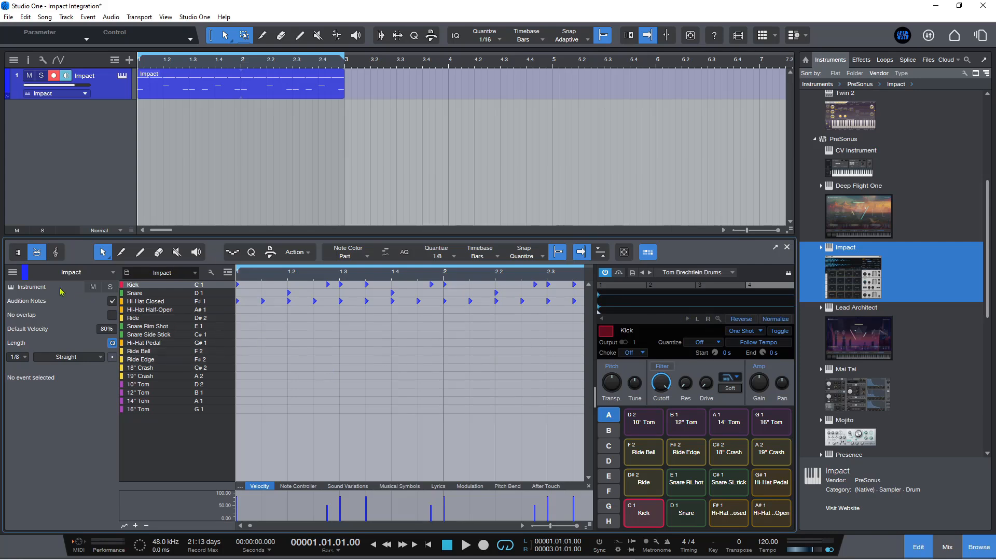
left_click(19, 253)
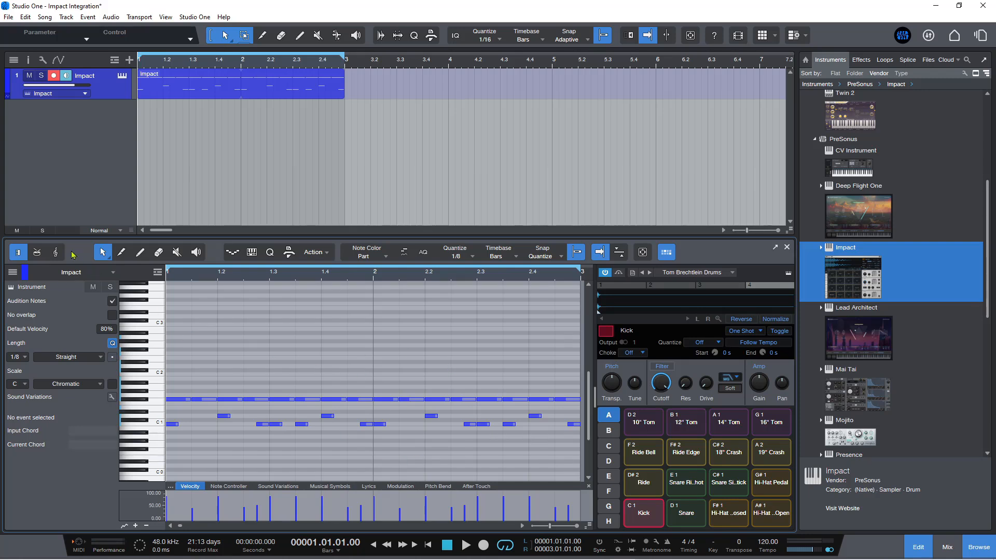
left_click(35, 254)
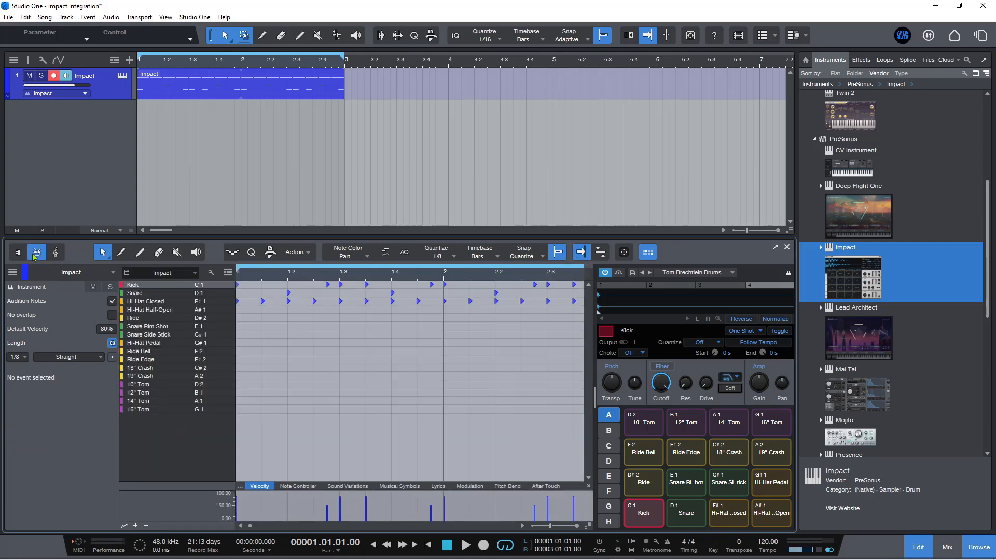
Hide and show the integrated Impact instrument panel in the drum editor twice, leaving it shown.
left_click(649, 253)
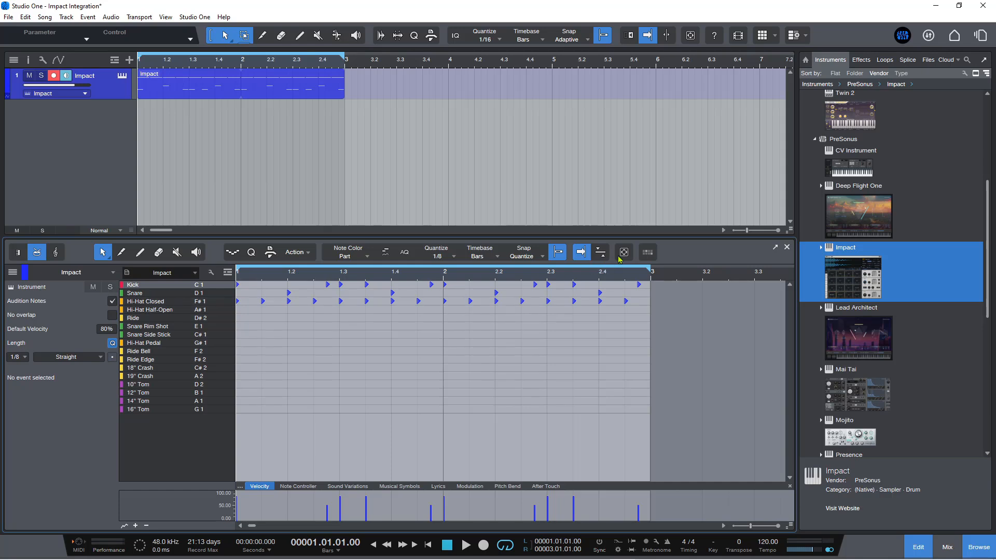
left_click(647, 253)
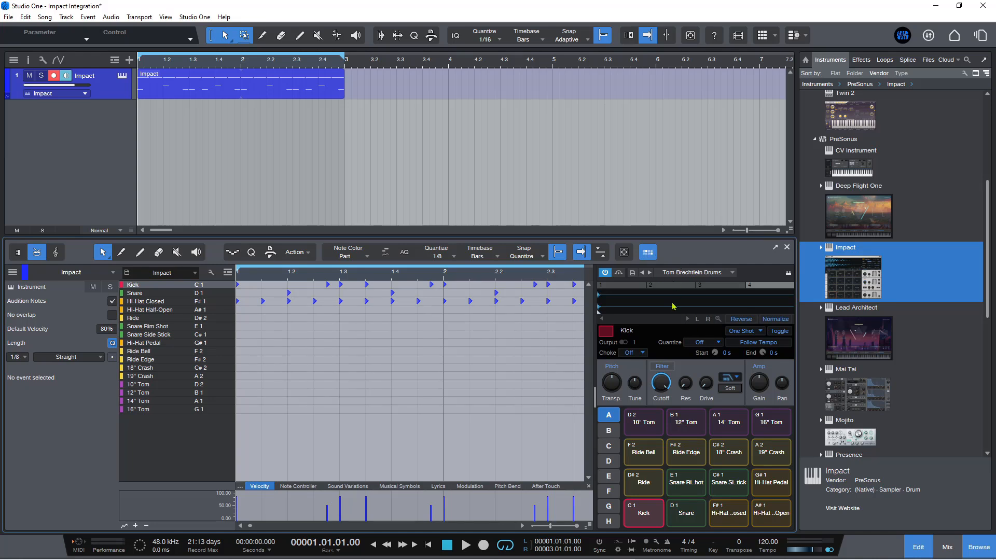
left_click(648, 253)
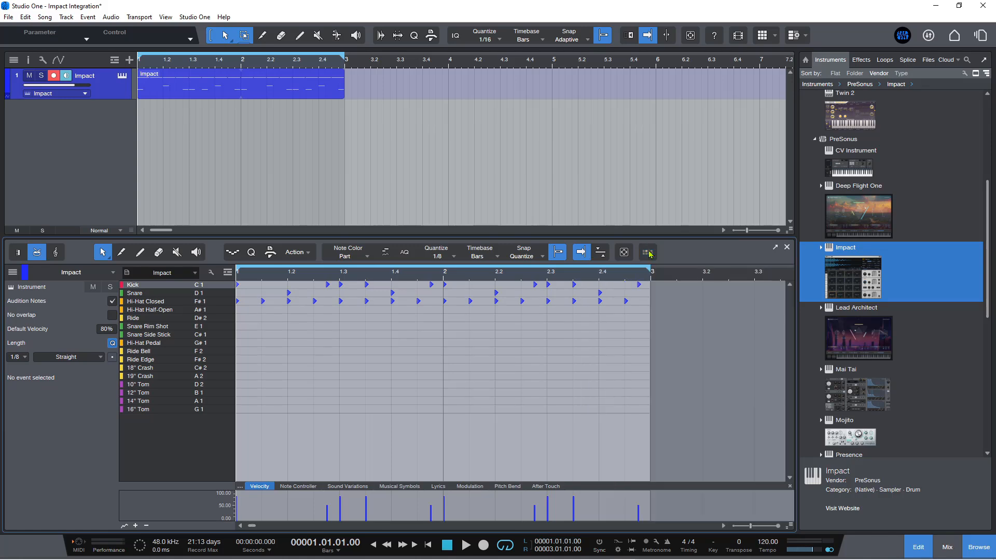
left_click(648, 253)
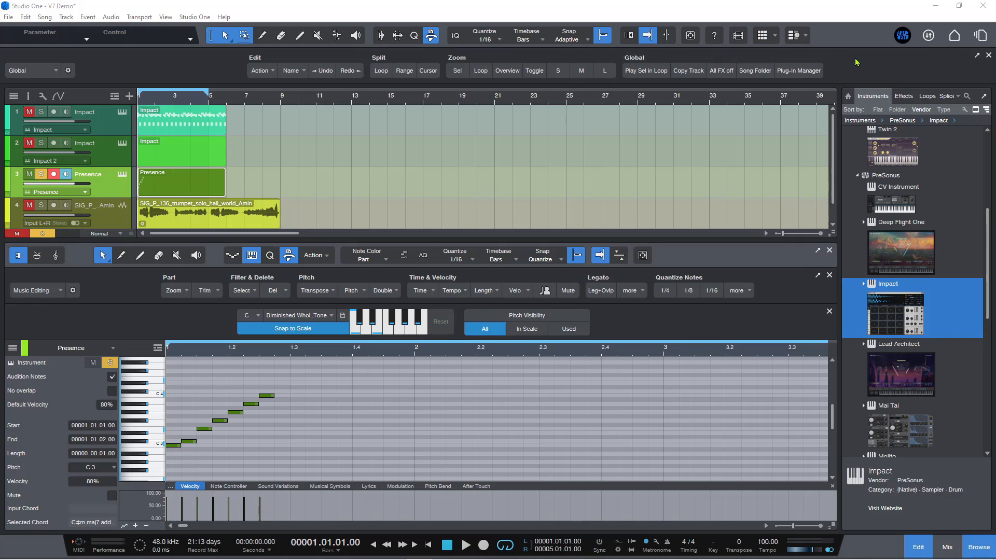
Detach the browser into a floating window, reposition it, and dock it back into the main window.
left_click(984, 98)
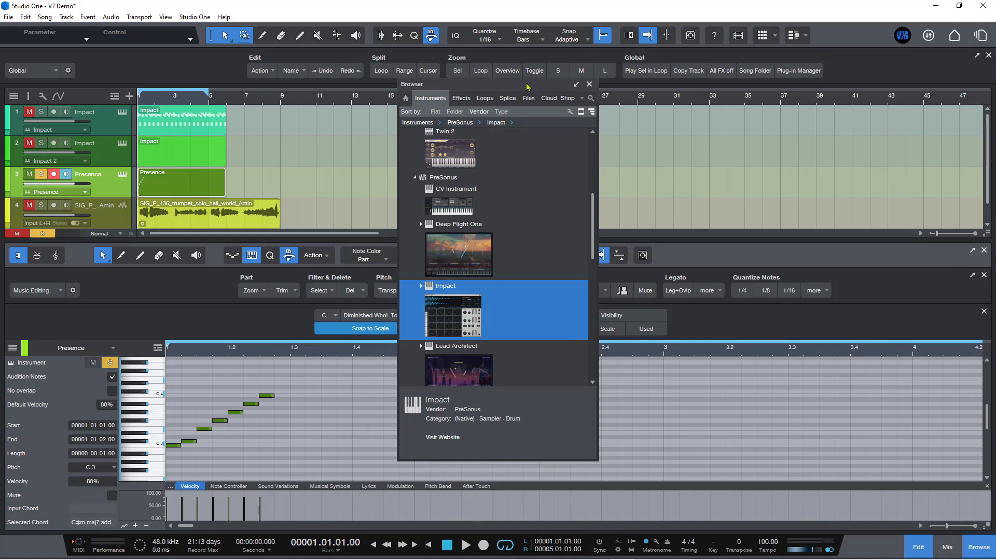
left_click_drag(527, 86, 610, 106)
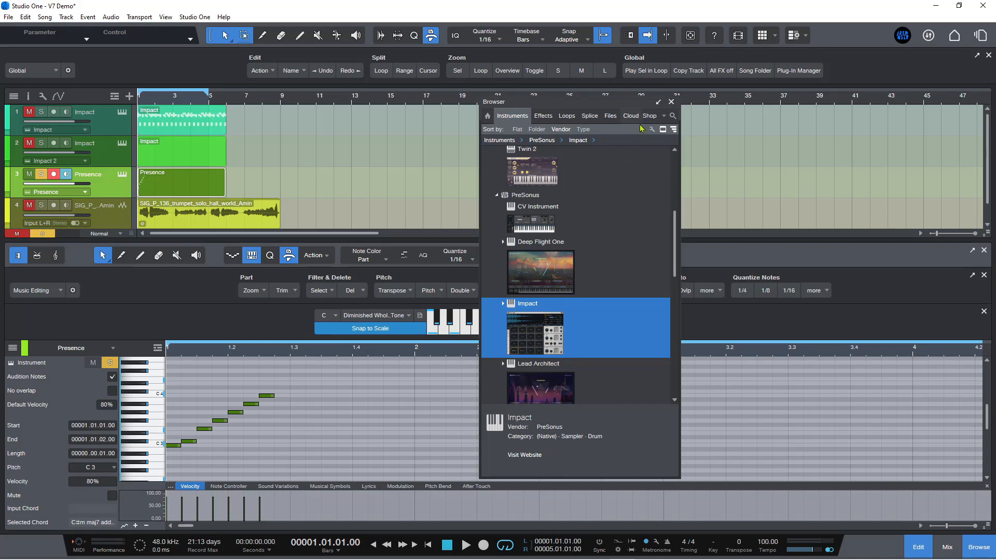
left_click(658, 102)
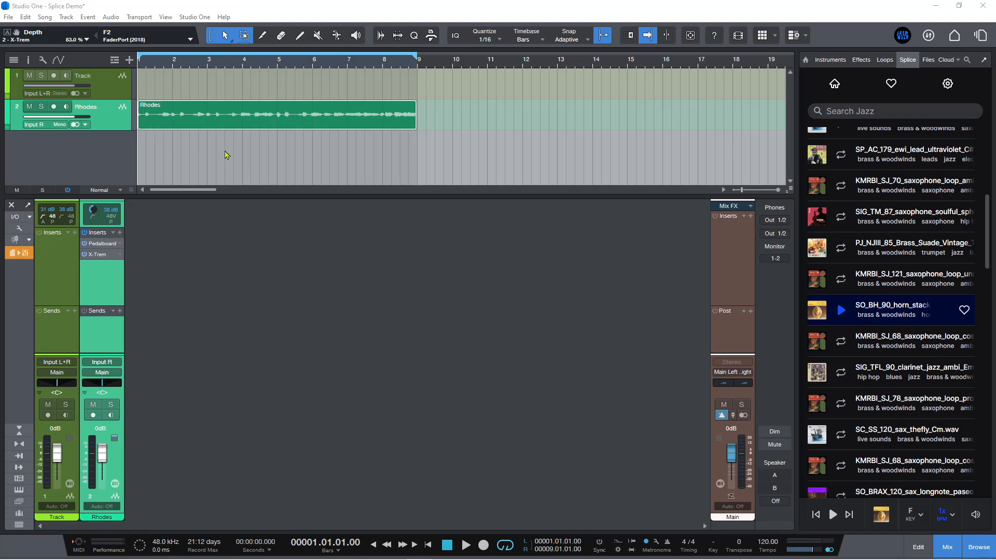
Play the Rhodes recording from the start of the song, and stop playback near the end of the loop.
key("space")
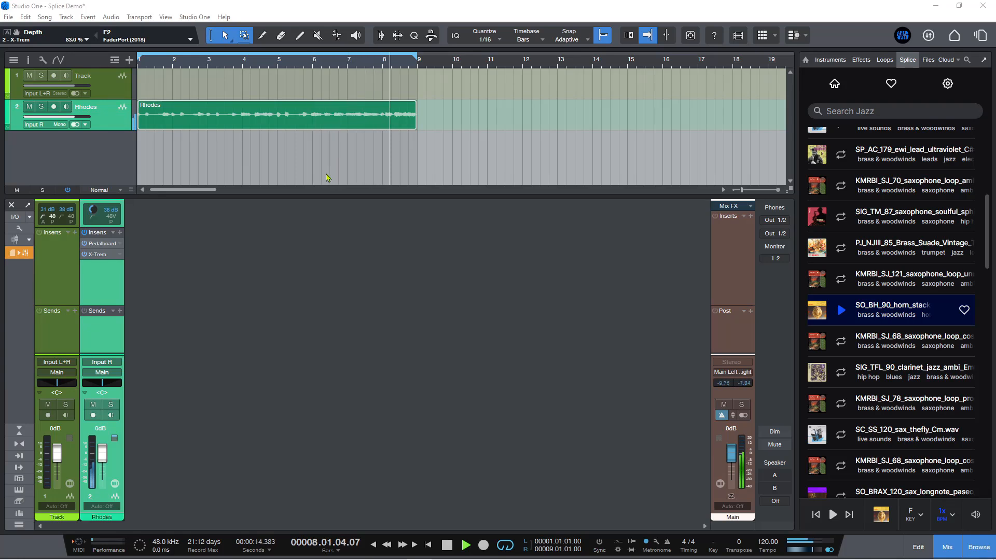
key("space")
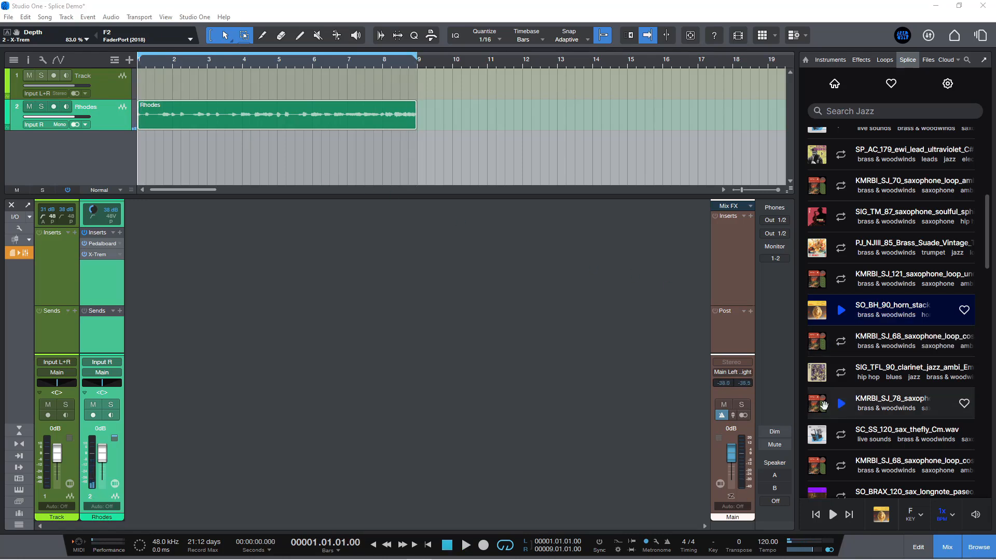
Add the Splice loop SO_BH_90_horn_stack_navy_Fmaj to the song, move it to bar 1 of the first track, and dismiss the transfers list.
left_click(876, 314)
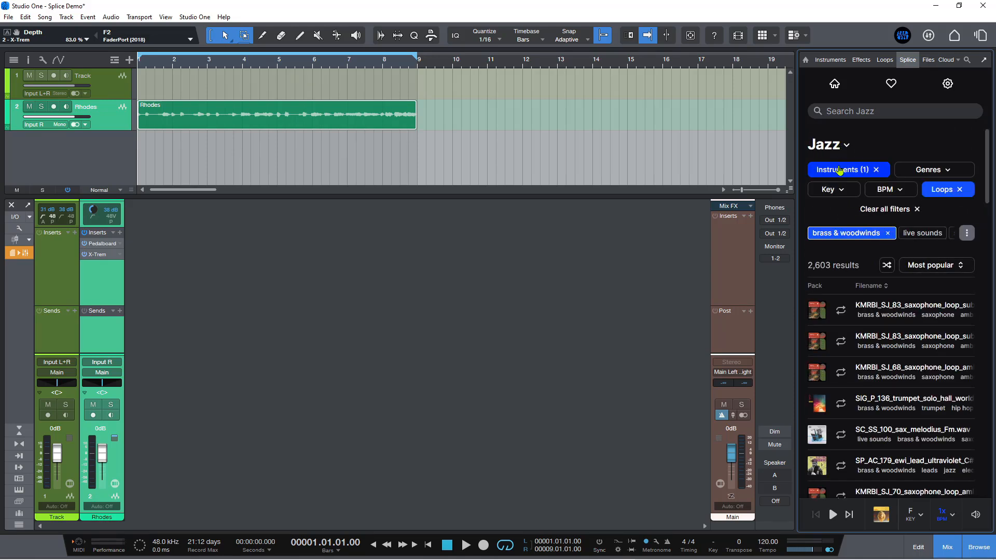
mouse_move(852, 308)
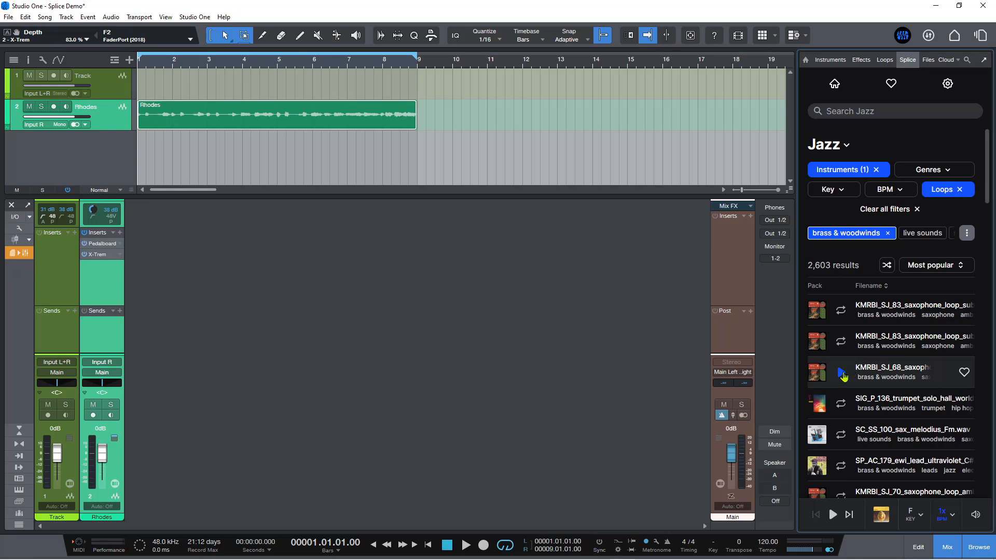
scroll(889, 368, "down", 4)
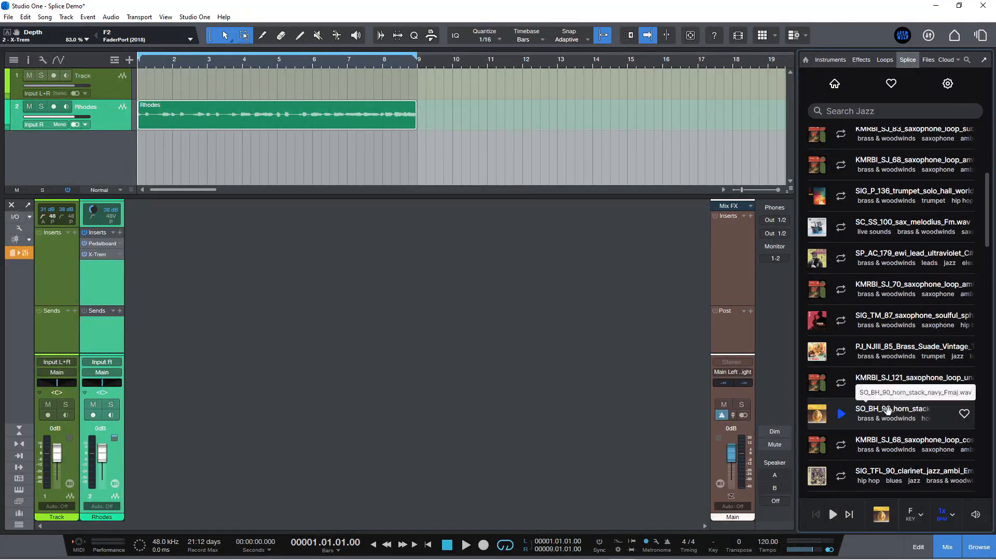
left_click_drag(881, 397, 561, 136)
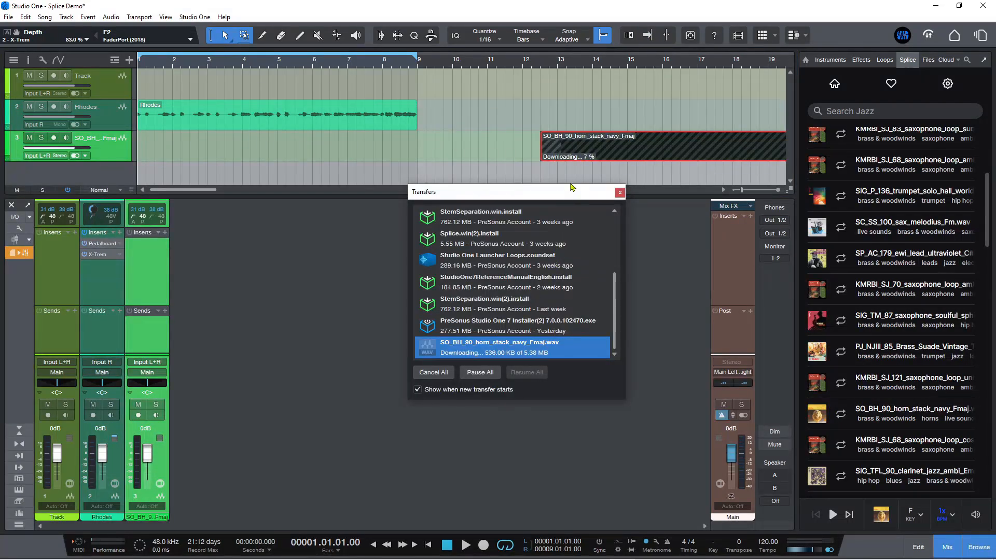
left_click_drag(590, 154, 189, 86)
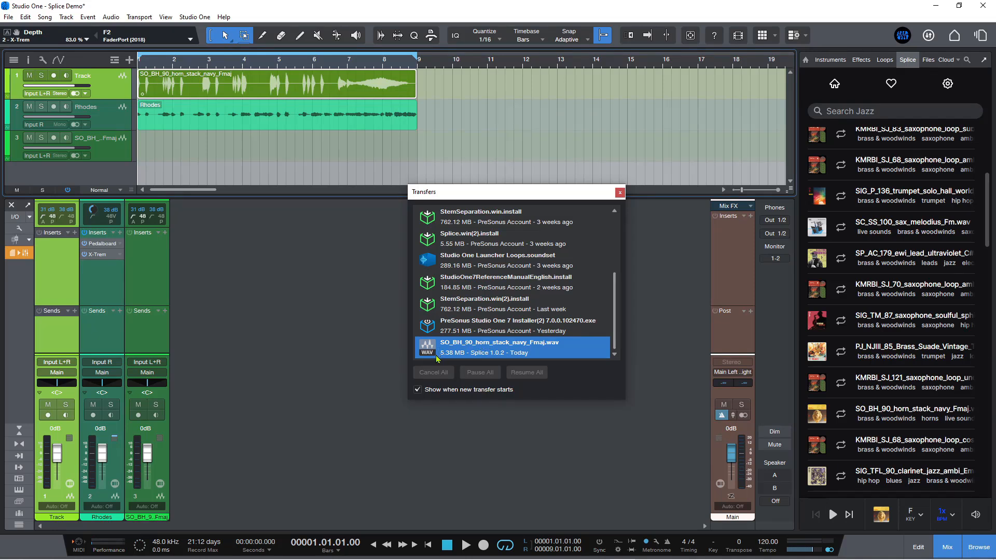
left_click(621, 193)
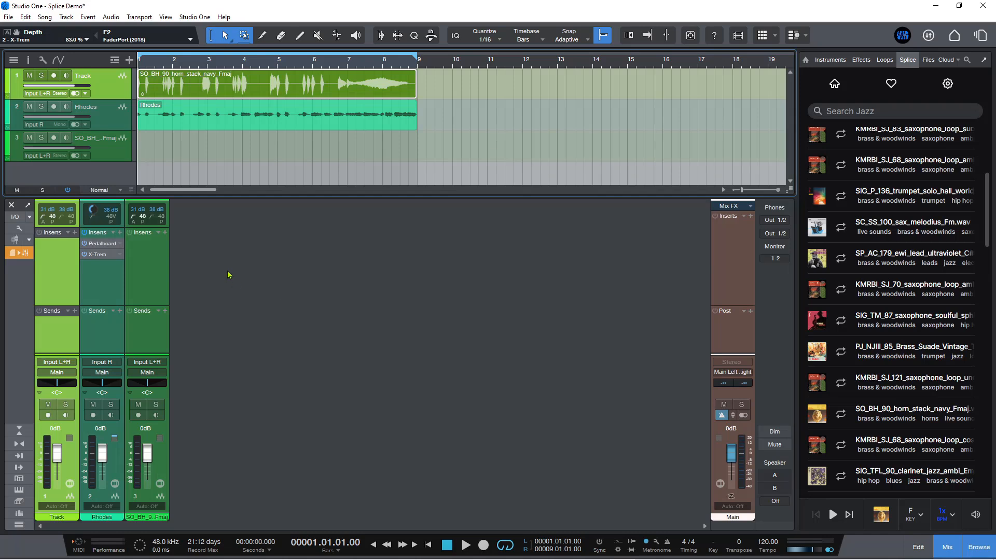
During playback, lower the horn track's volume to -4.2 dB and the Rhodes volume to -1.3 dB, and stop.
key("space")
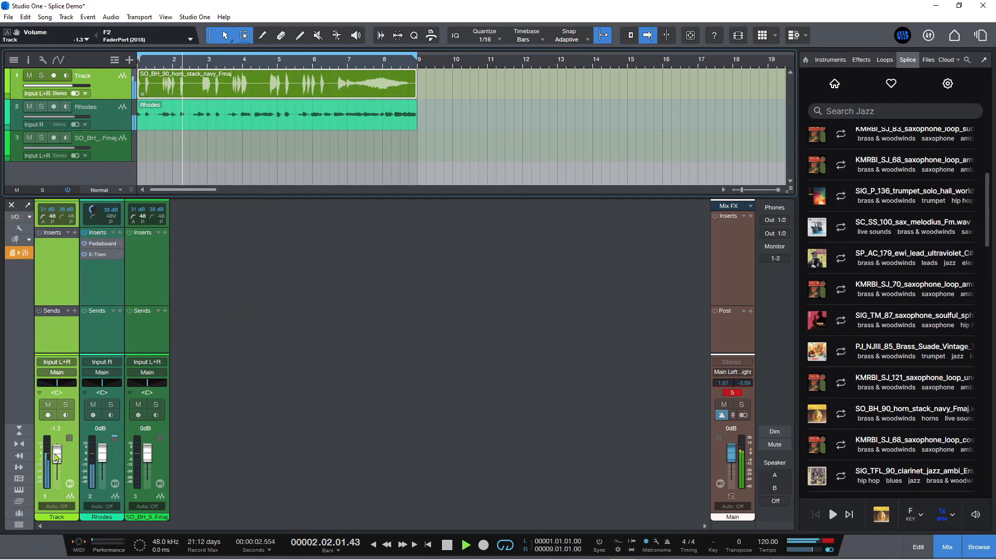
left_click_drag(57, 453, 60, 457)
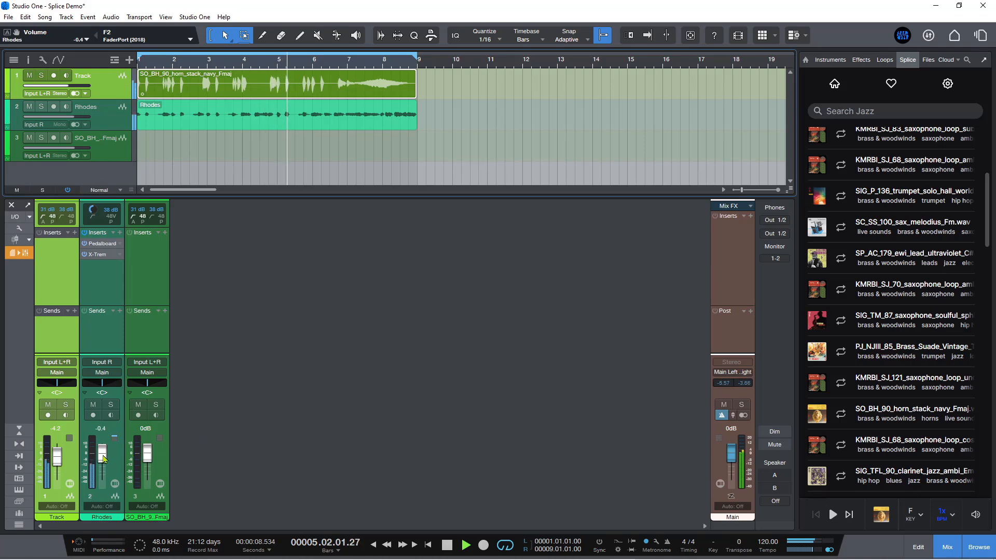
left_click_drag(103, 457, 104, 460)
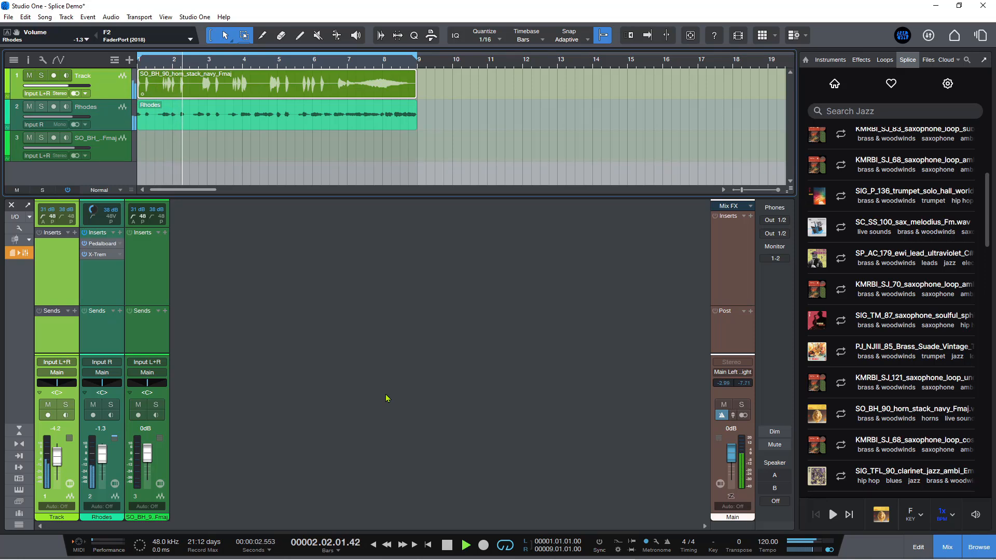
key("space")
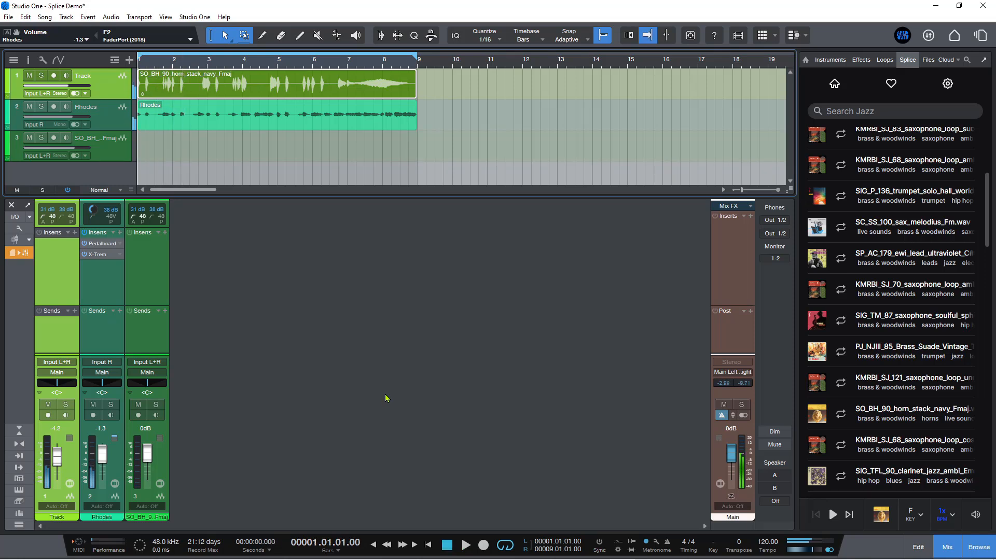
Remove the empty third track that was created for the horn stack loop.
left_click(113, 159)
right_click(110, 155)
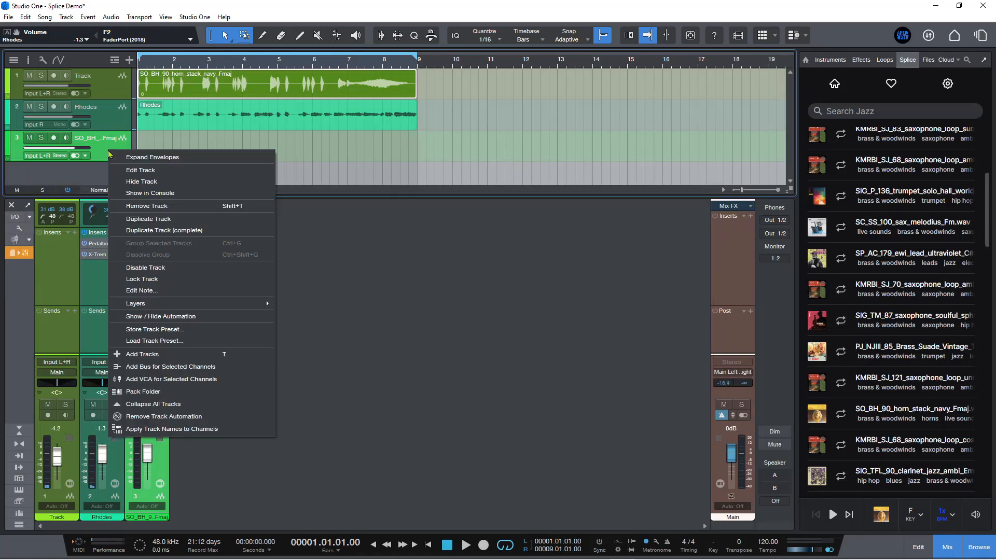
left_click(143, 206)
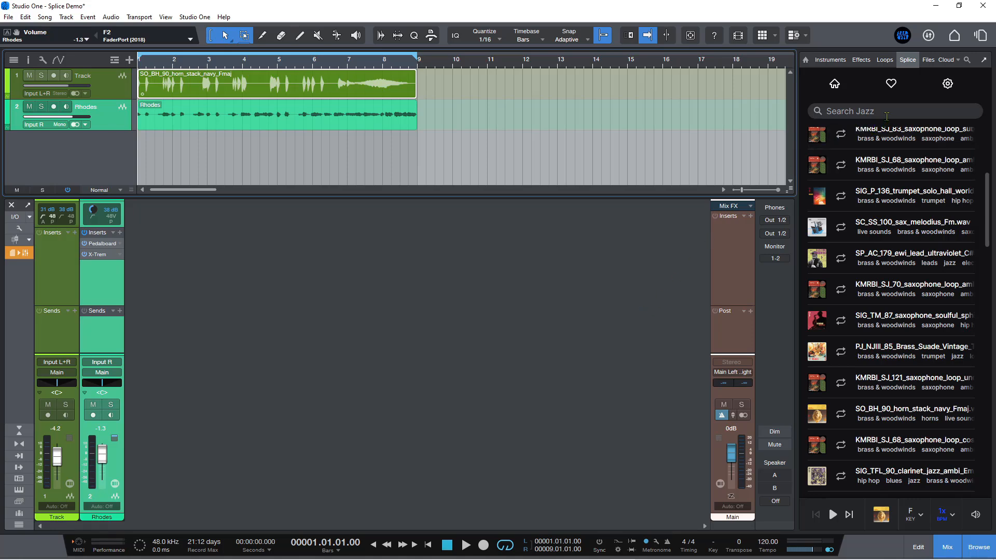
Replace the brass & woodwinds instrument filter in the Splice jazz loops with drums.
scroll(851, 223, "up", 4)
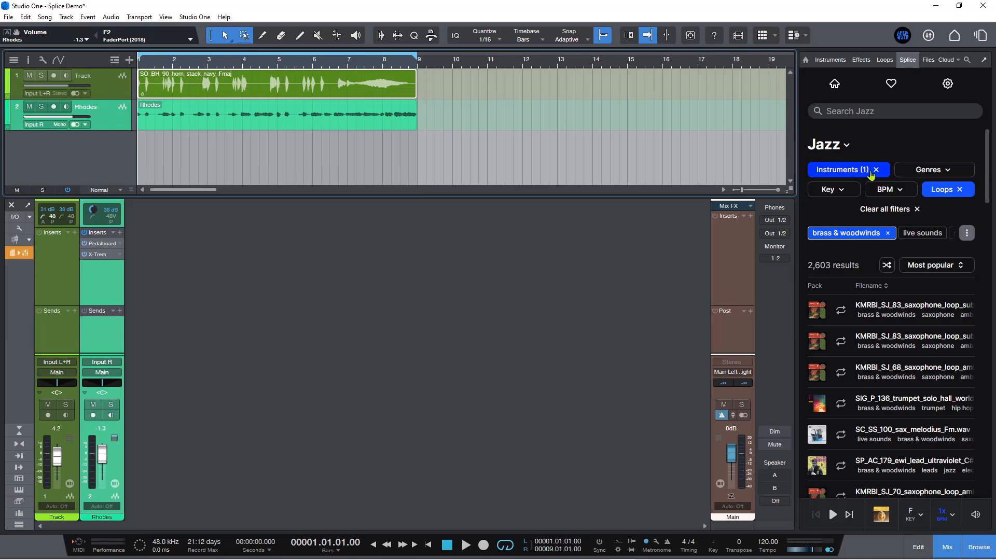
left_click(889, 234)
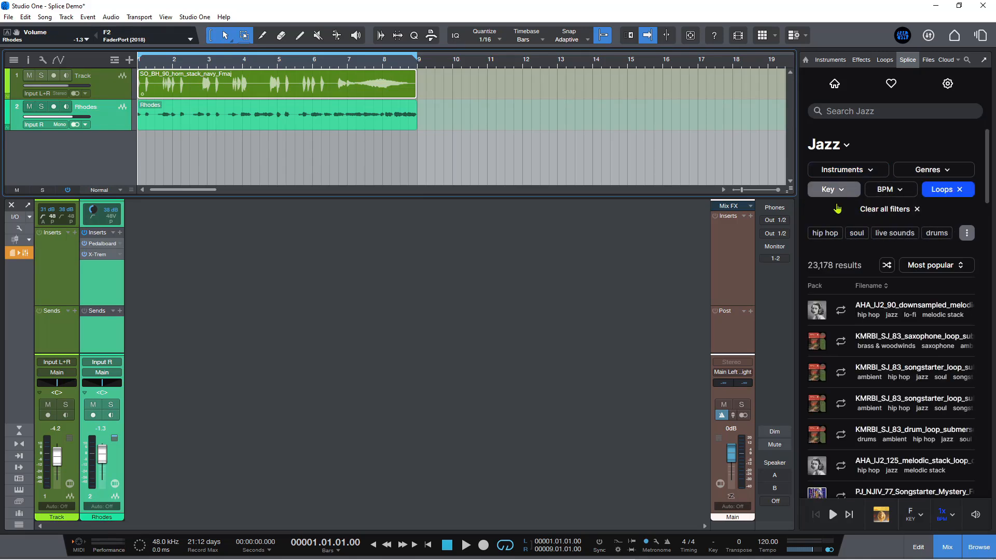
left_click(874, 171)
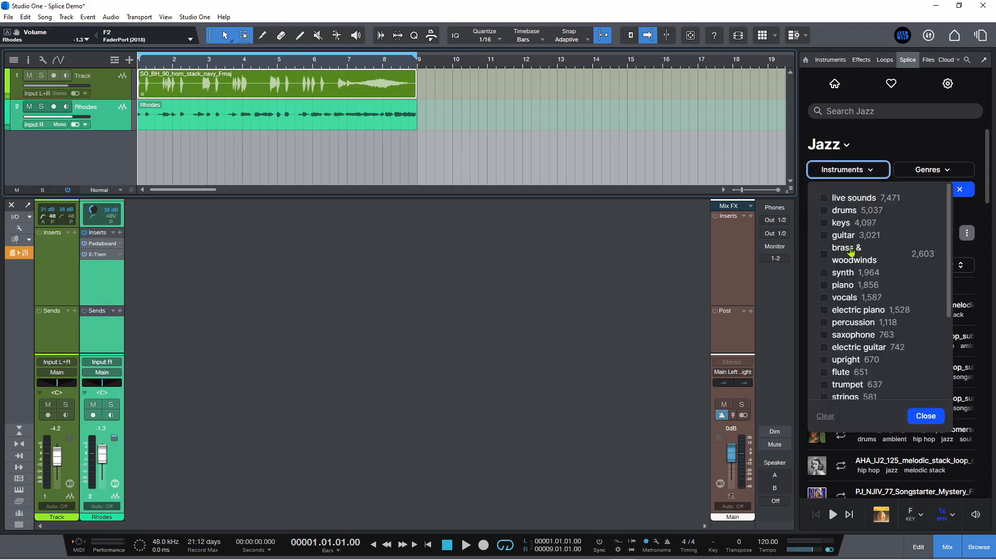
left_click(824, 212)
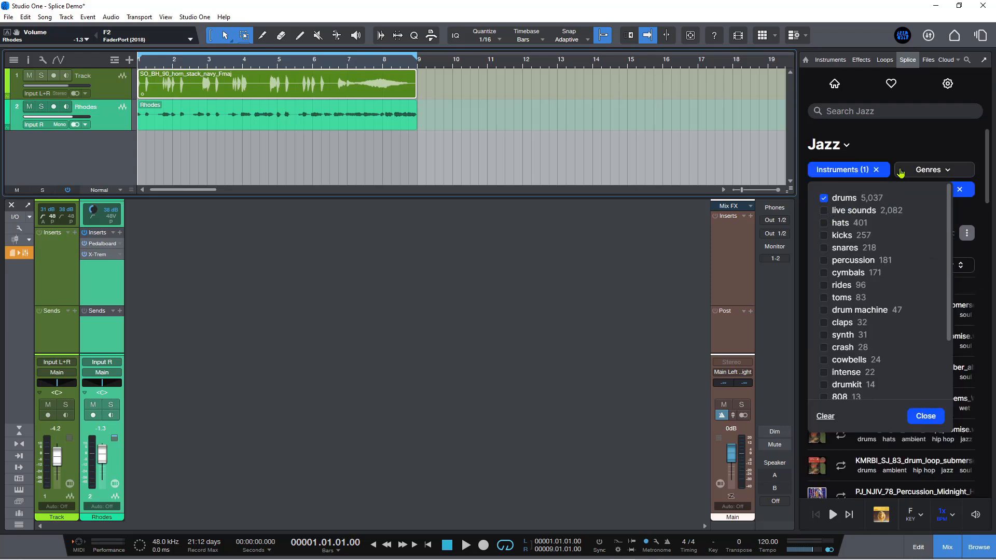
left_click(908, 149)
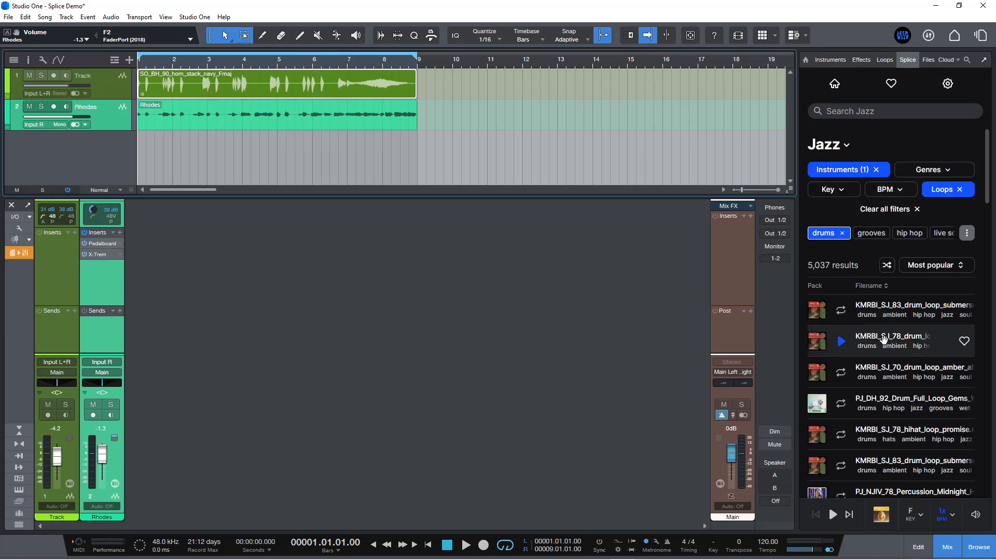
Audition the PJ_DH_92 full drum loop, the second KMRBI_SJ_83 drum loop and the AU_MJH_65 full lever loop.
left_click(841, 404)
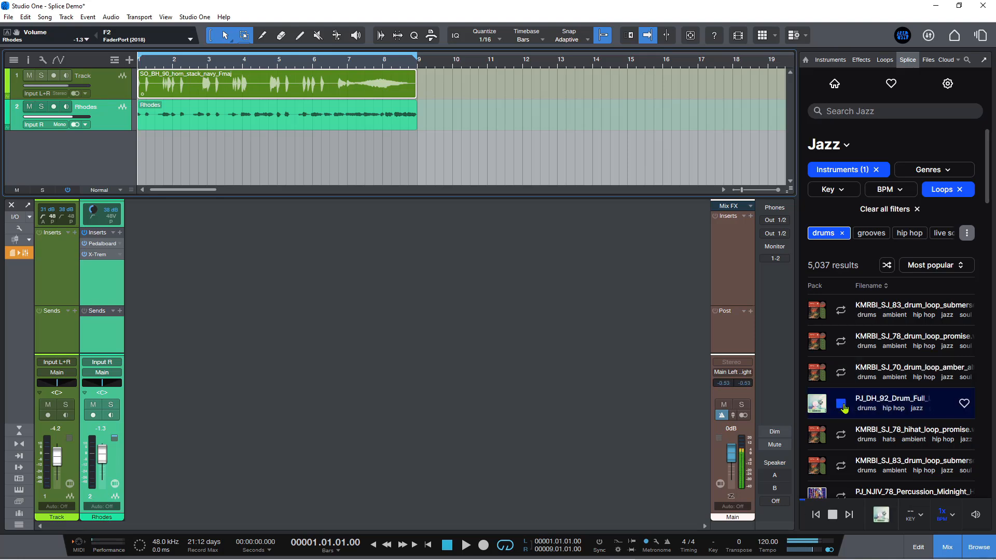
left_click(842, 404)
scroll(872, 384, "down", 2)
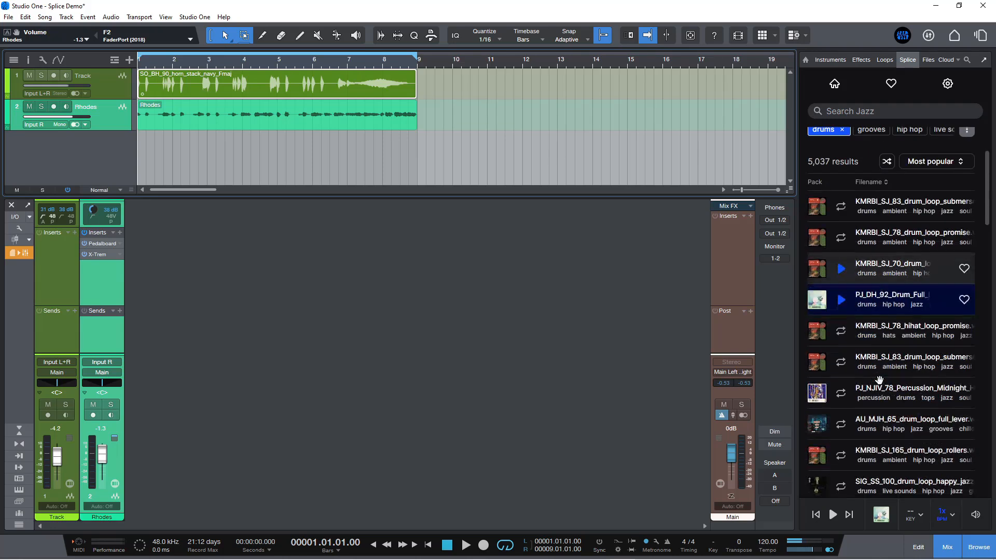
left_click(842, 364)
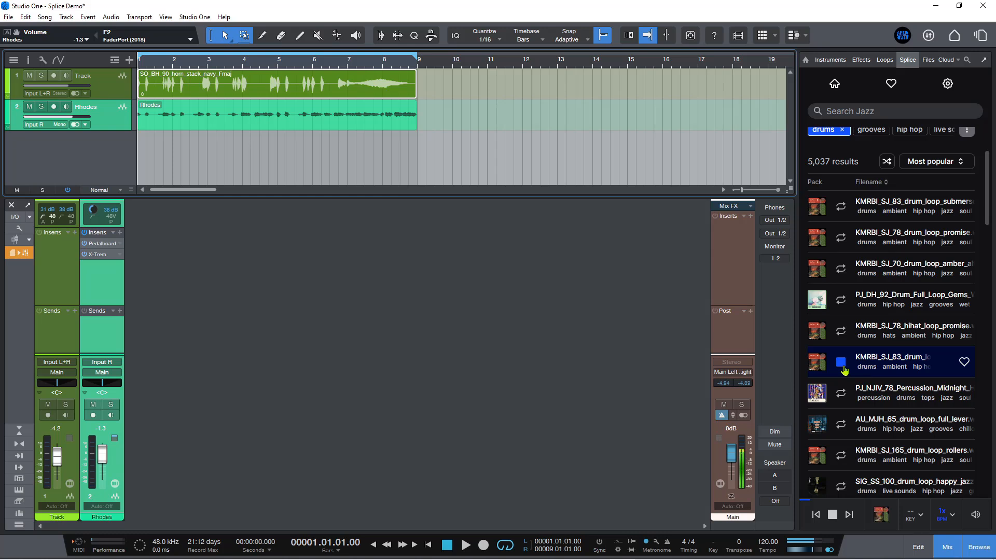
left_click(842, 365)
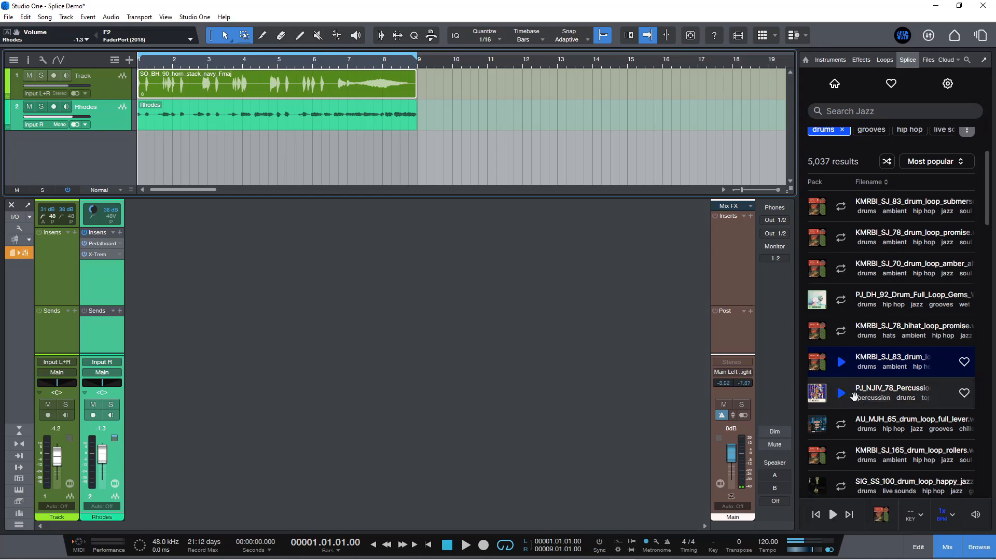
left_click(841, 426)
Audition the RT_Jazz_Drums_Jazz_Brushes_127, SIG_TM_86 soulful and KMRBI_SJ_68 drum loops further down the results.
scroll(846, 447, "down", 5)
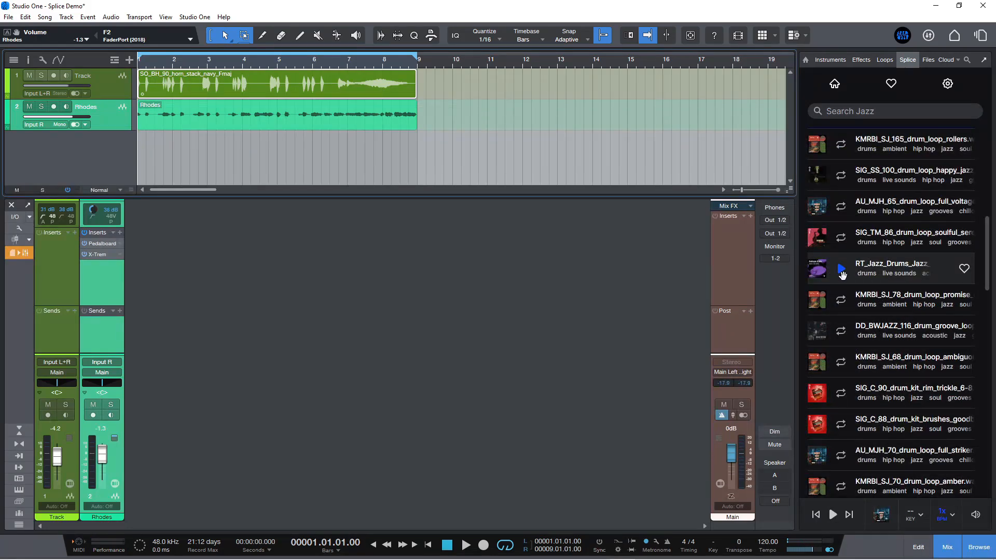
left_click(842, 270)
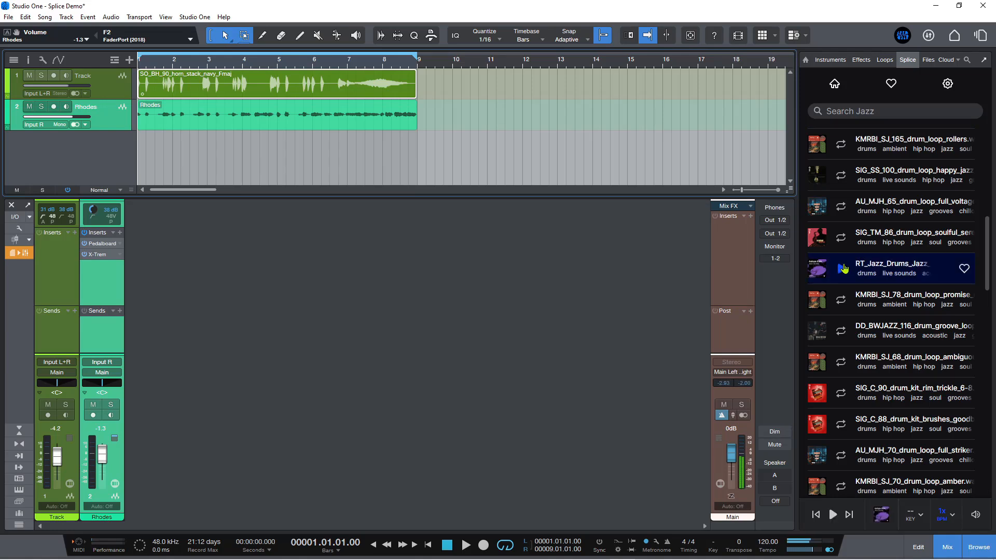
left_click(841, 238)
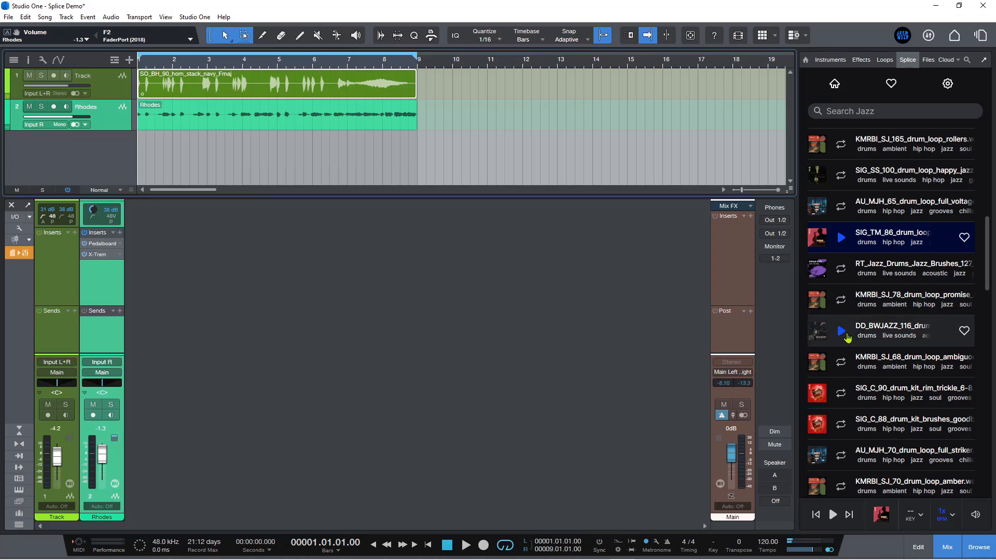
left_click(843, 363)
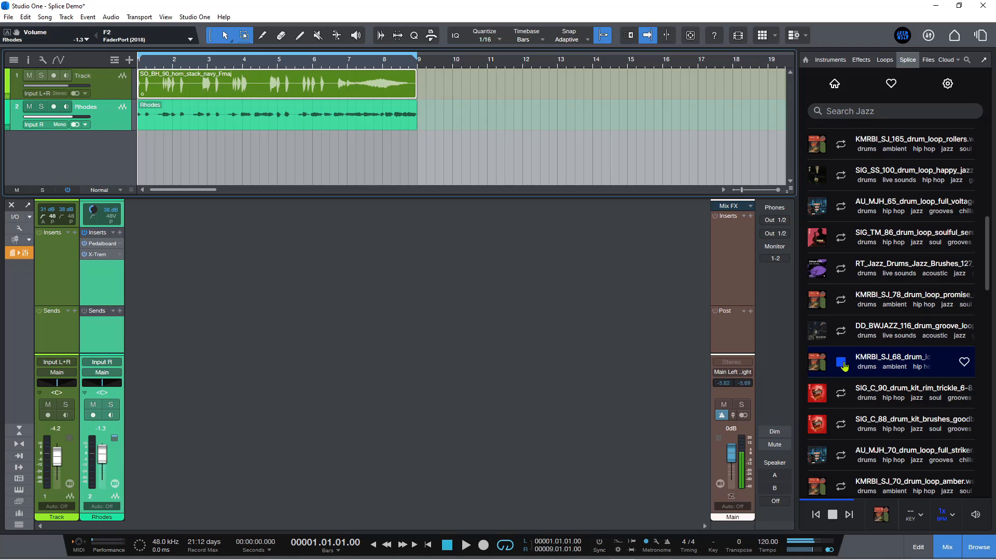
left_click(842, 363)
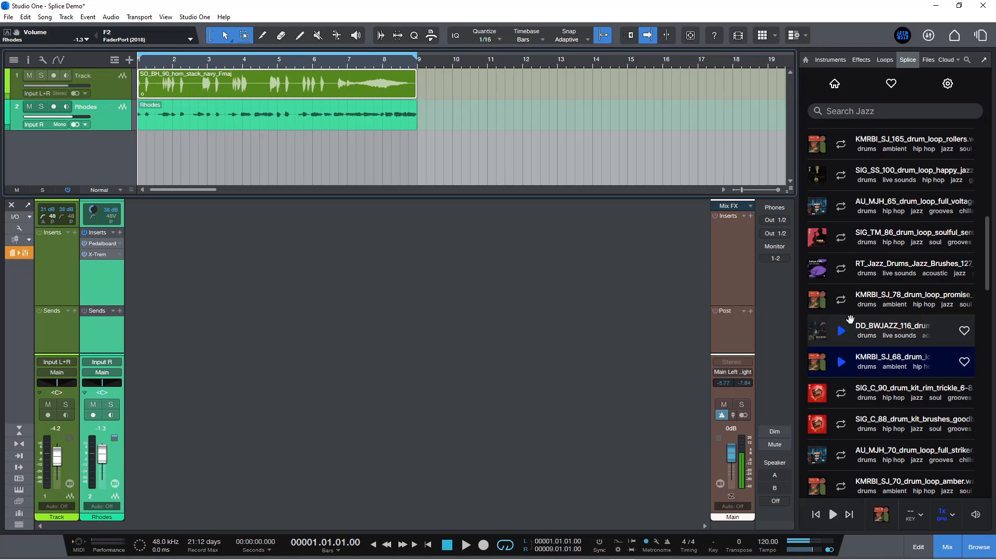
Audition the AU_MJH_70 full striker loop and the SC_AJB_80_drums_gloomy loop.
scroll(849, 348, "down", 2)
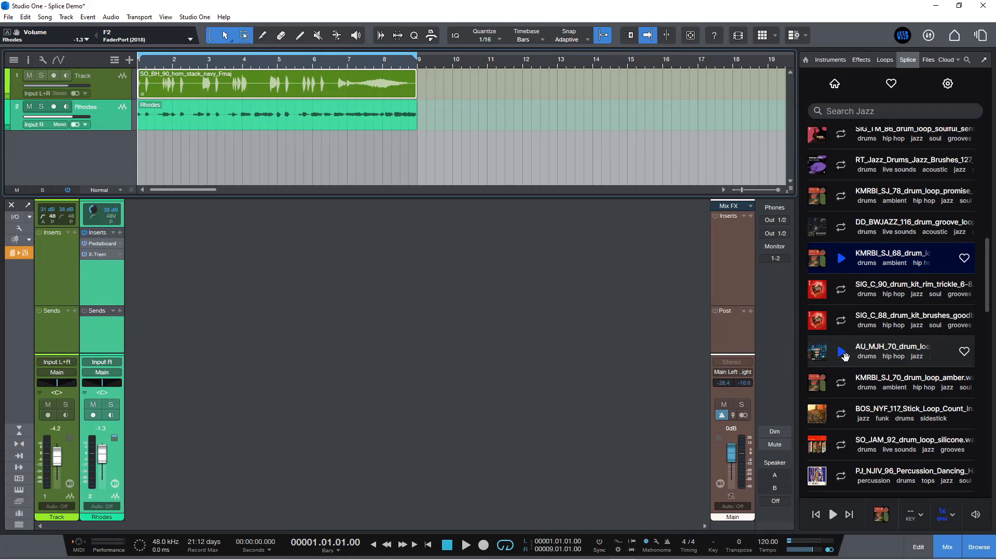
left_click(842, 353)
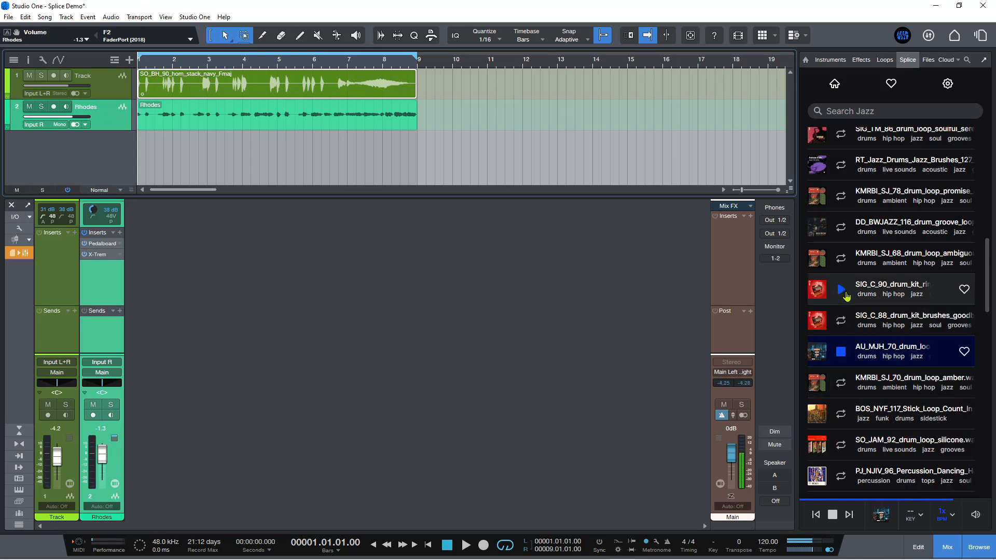
scroll(844, 363, "down", 5)
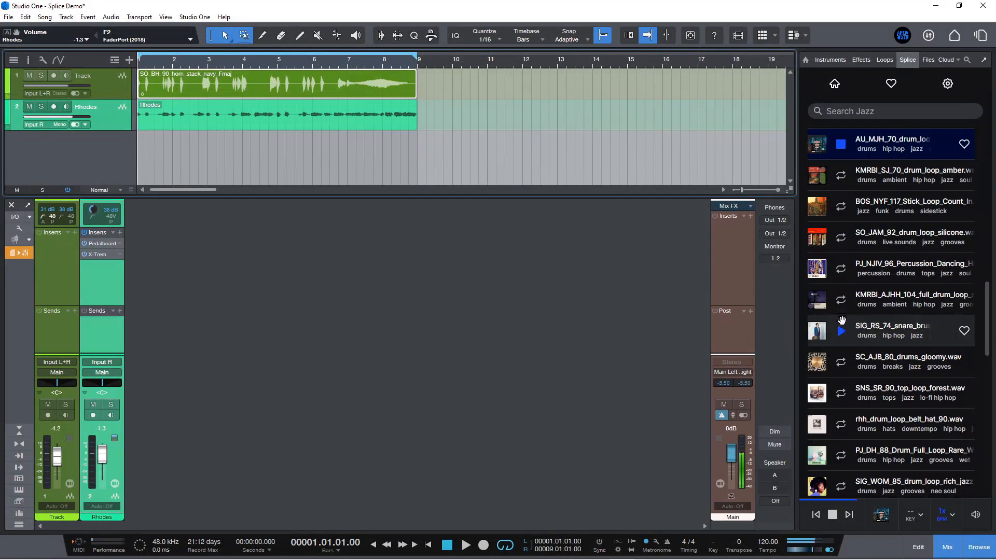
left_click(841, 362)
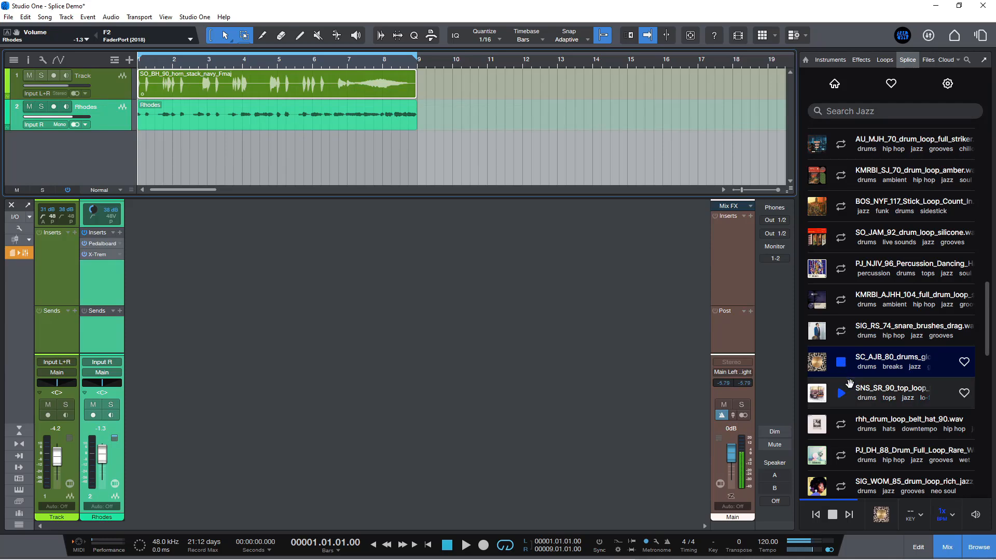
Audition the DD_BWJAZZ_120 groove, AU_MJH_75 full iron, SIG_RS_133 waltz and RT_Jazz_Drums_Jazz_Boogaloo loops further down the results.
scroll(843, 370, "down", 4)
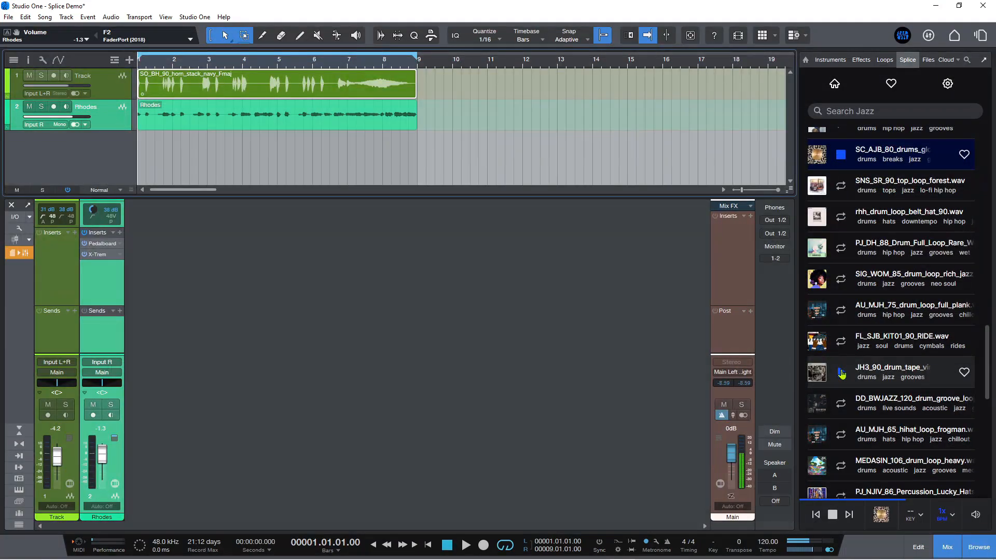
left_click(841, 404)
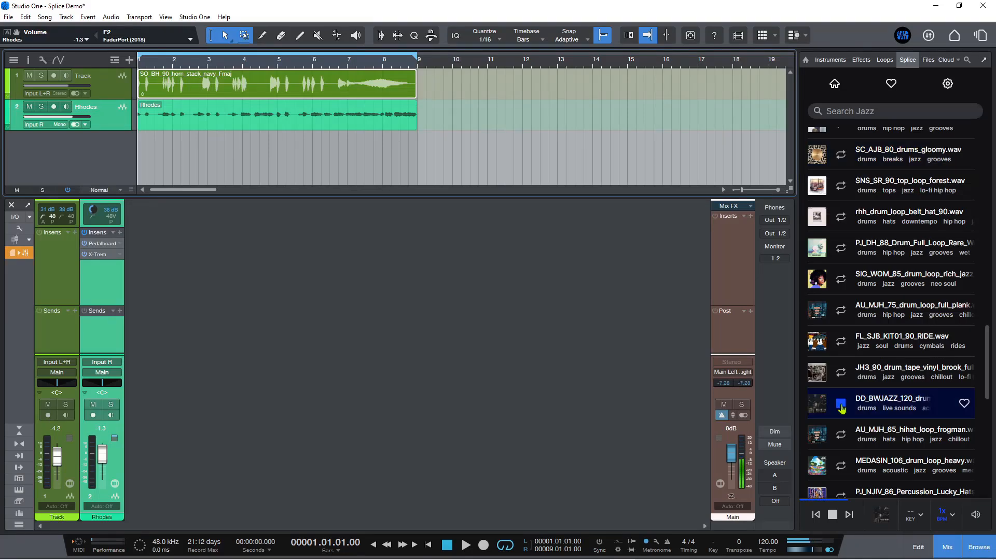
scroll(841, 395, "down", 4)
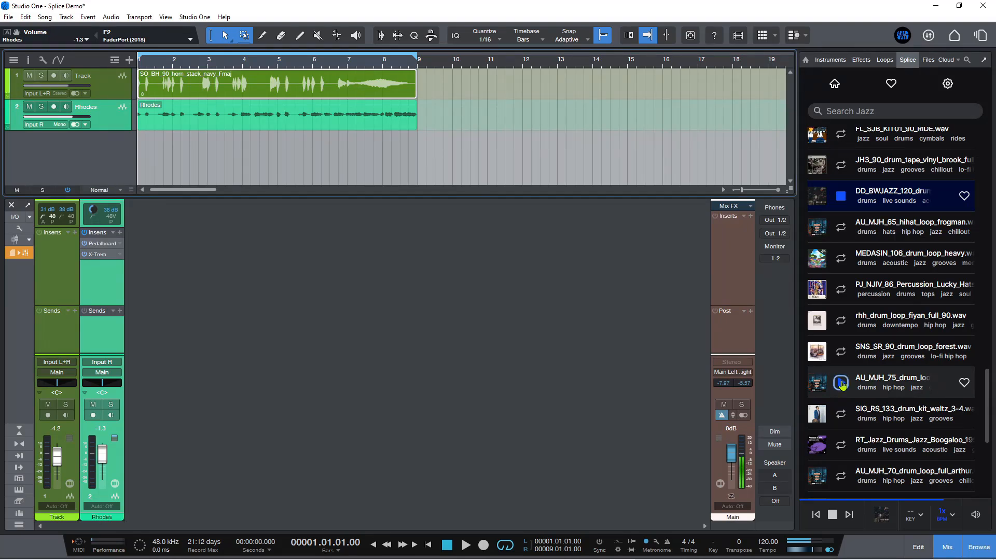
left_click(840, 383)
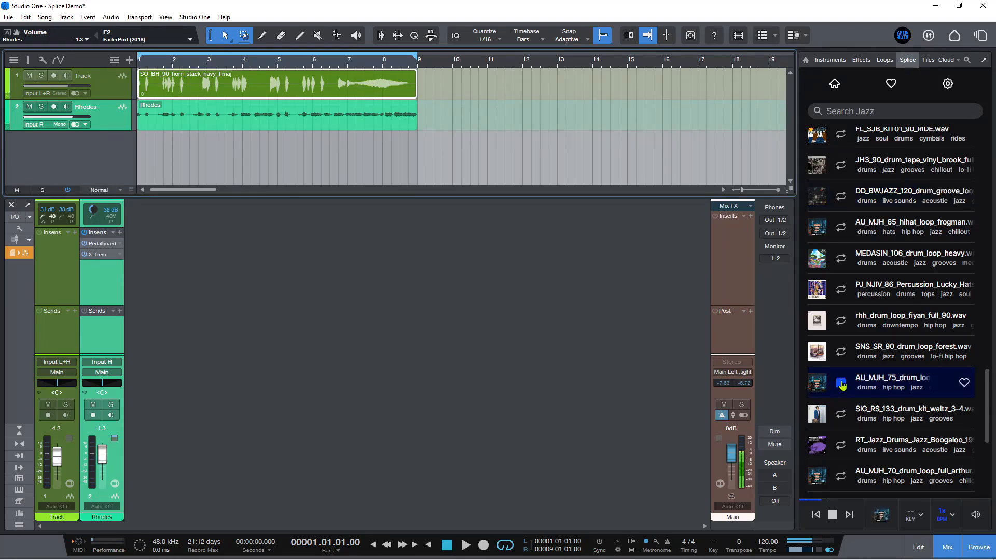
left_click(842, 414)
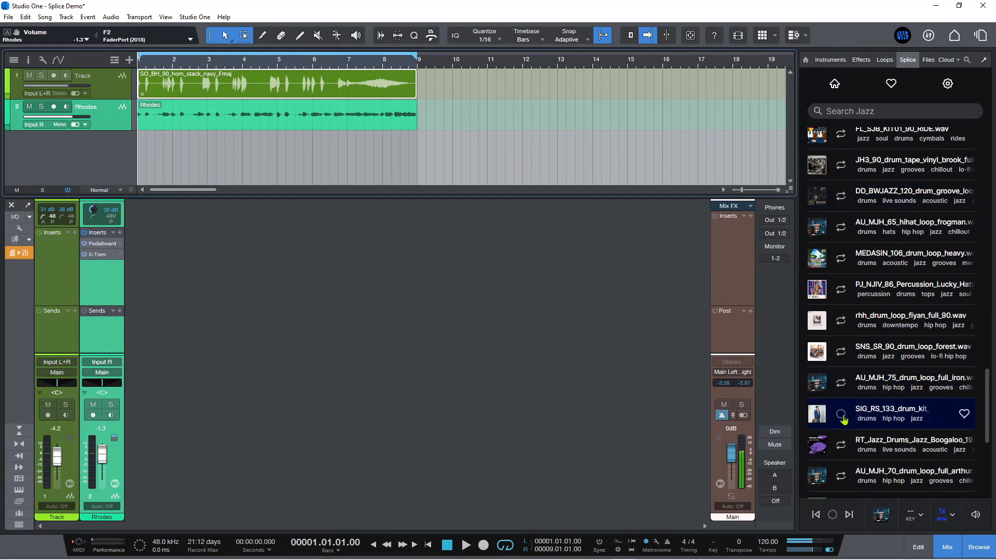
left_click(843, 447)
Audition the lower PJ_DH_92 full drum loop, the MEDASIN_136 weirdo loop and the MEDASIN_122 drum loop near the end of the results.
scroll(841, 383, "down", 2)
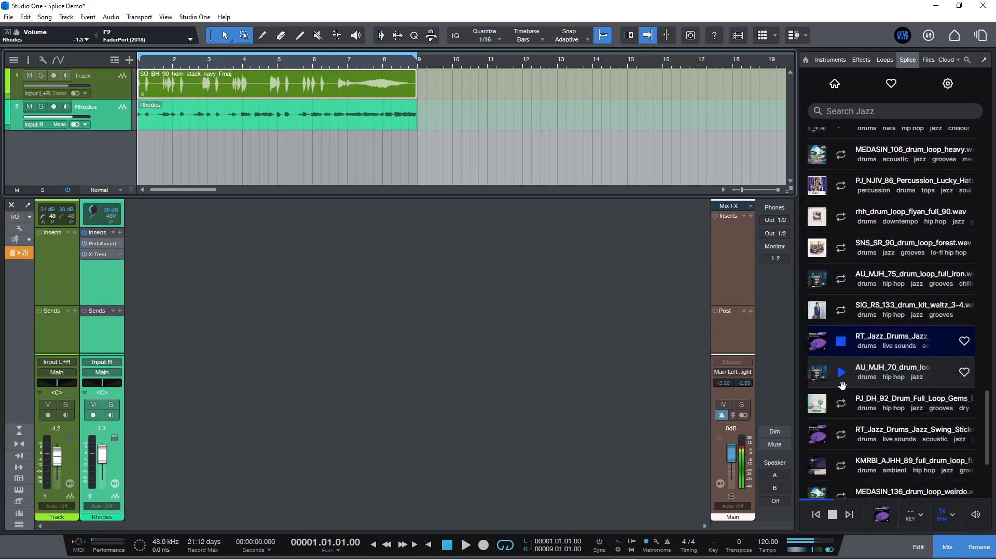
left_click(841, 405)
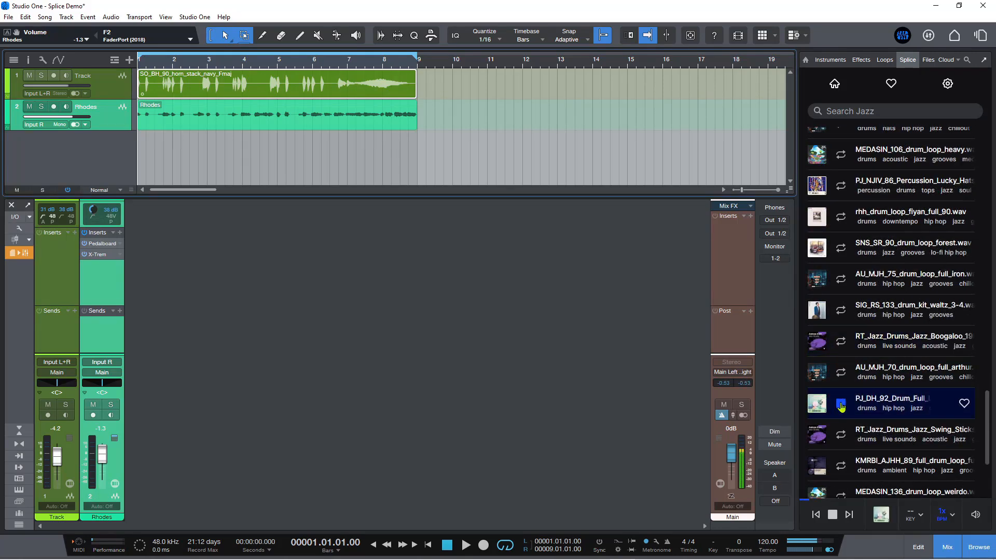
left_click(841, 404)
scroll(846, 393, "down", 2)
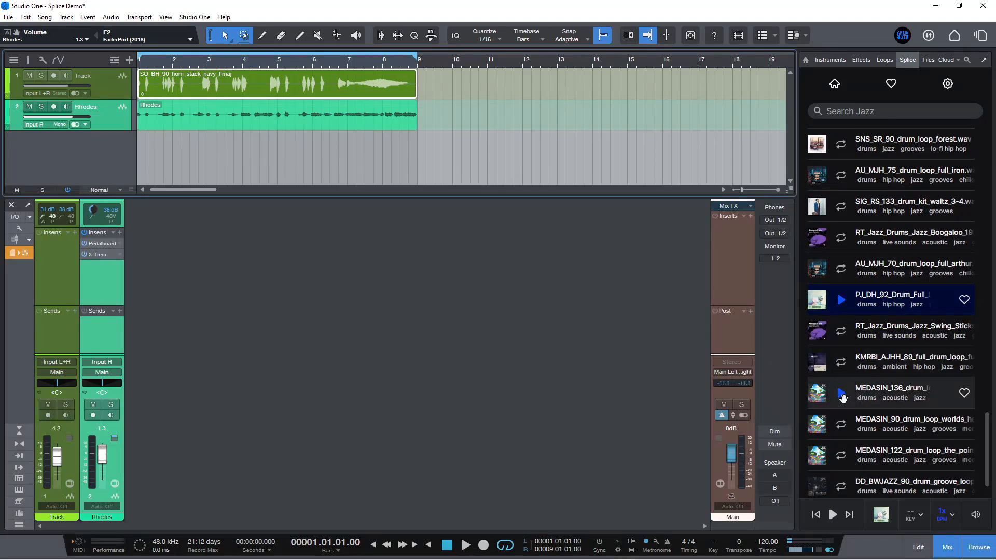
left_click(841, 396)
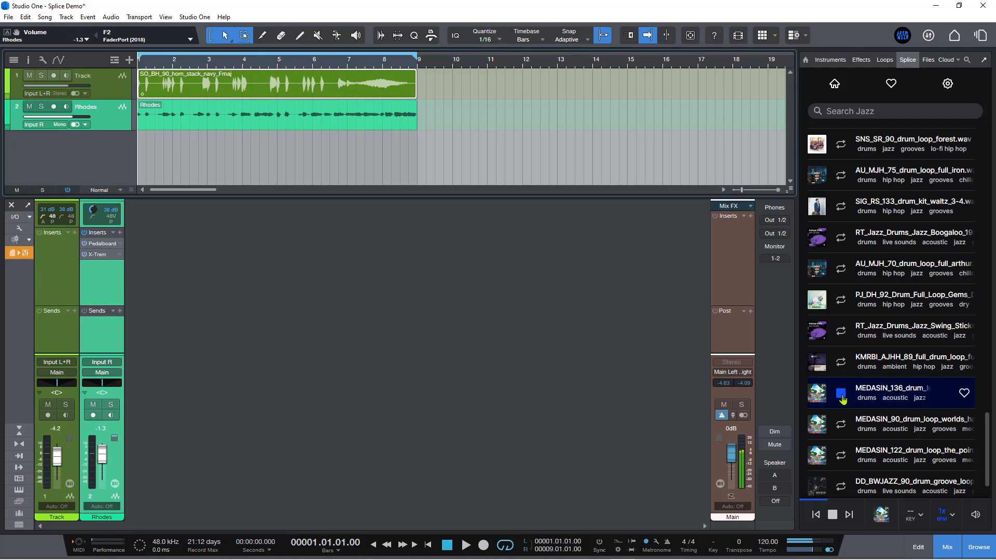
left_click(842, 397)
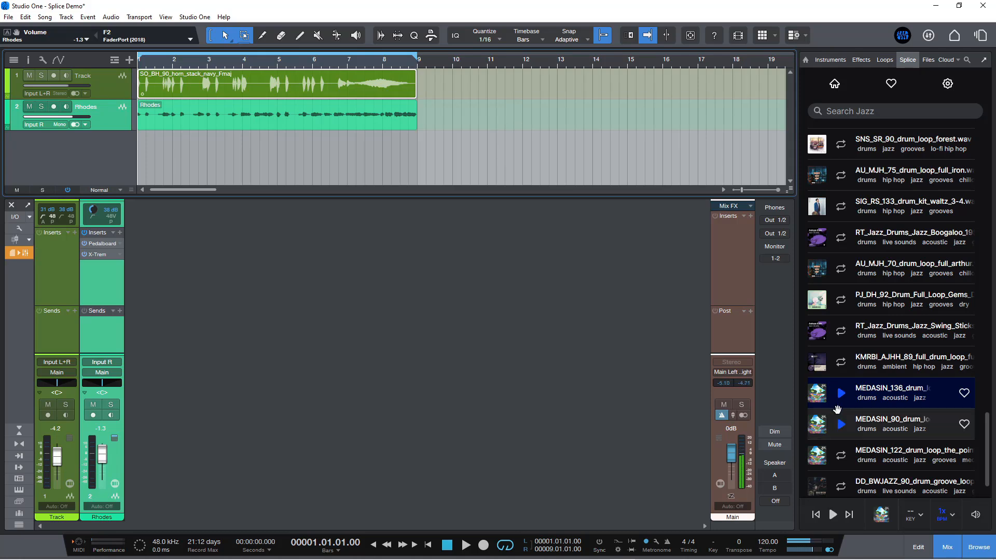
left_click(841, 457)
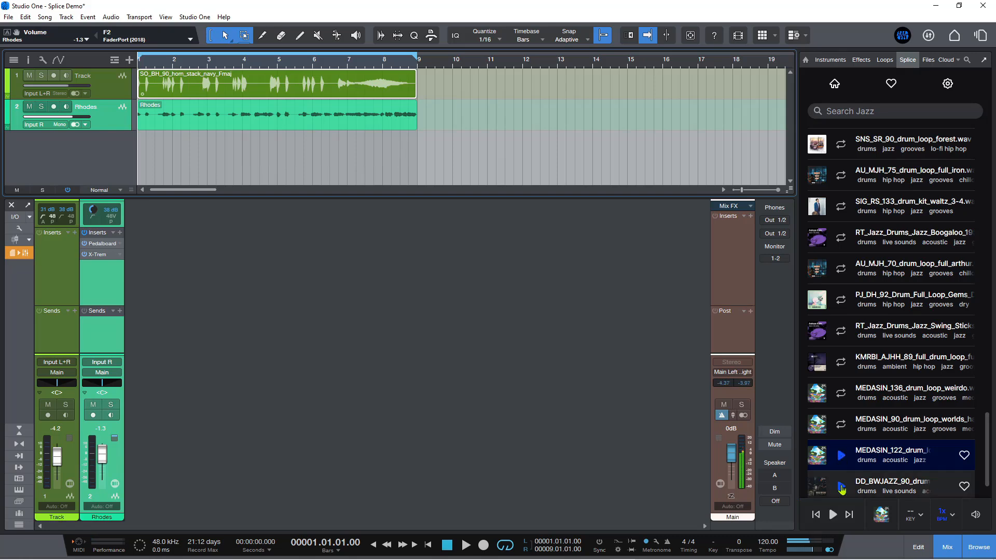
scroll(851, 431, "down", 1)
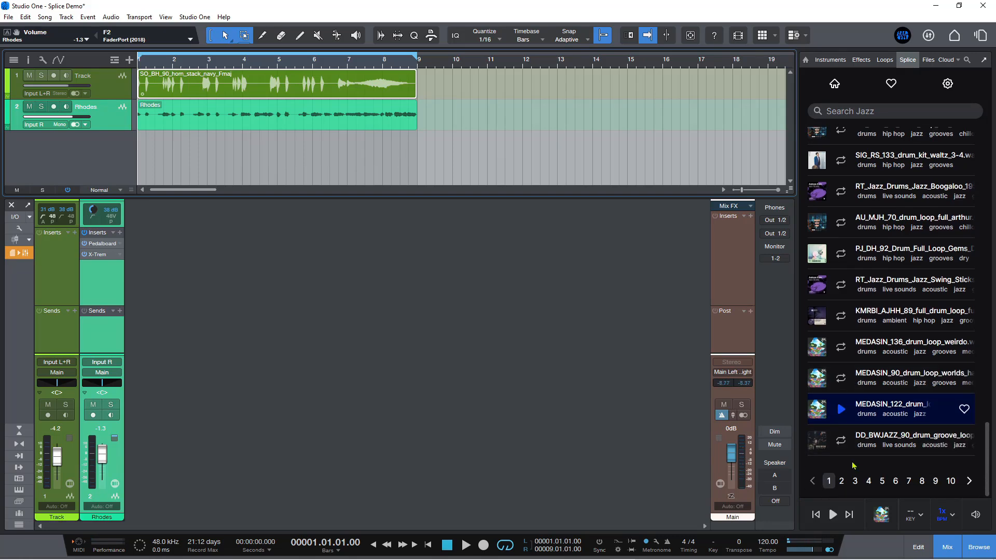
Audition the first result, KMRBI_SJ_83_drum_loop_submersed_intro, and add it on a new track below Rhodes starting at bar 1.
scroll(851, 431, "up", 10)
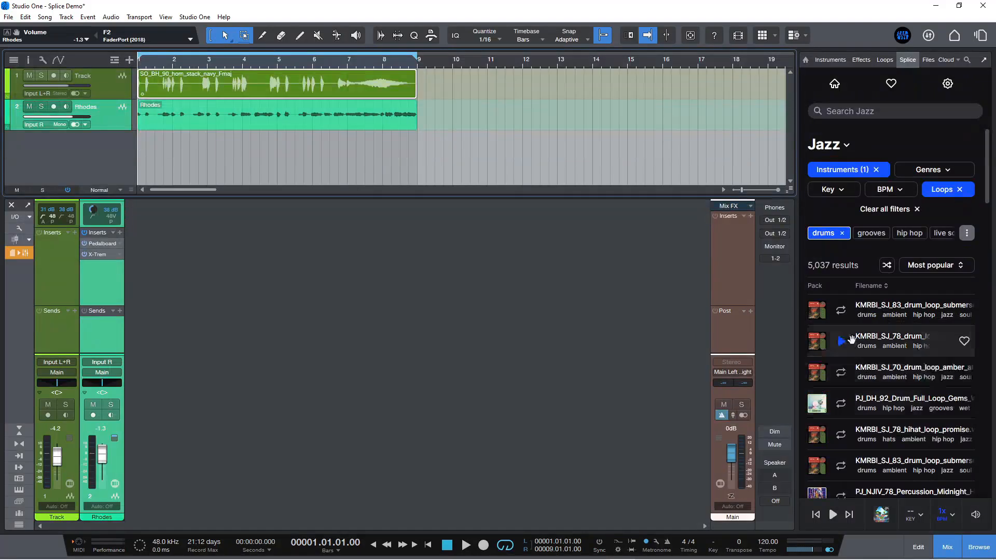
left_click(841, 311)
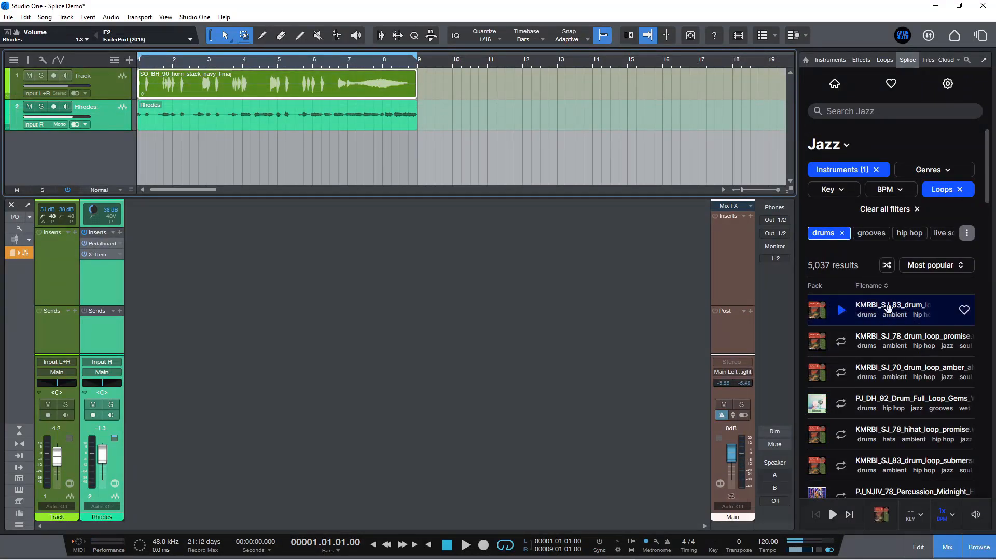
left_click_drag(890, 306, 479, 150)
left_click_drag(409, 146, 409, 147)
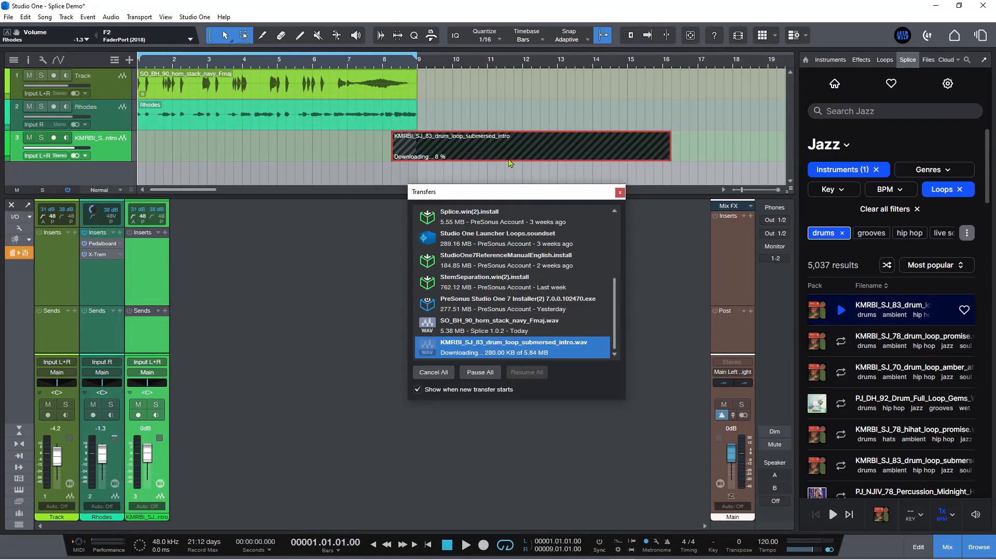
left_click_drag(507, 152, 280, 143)
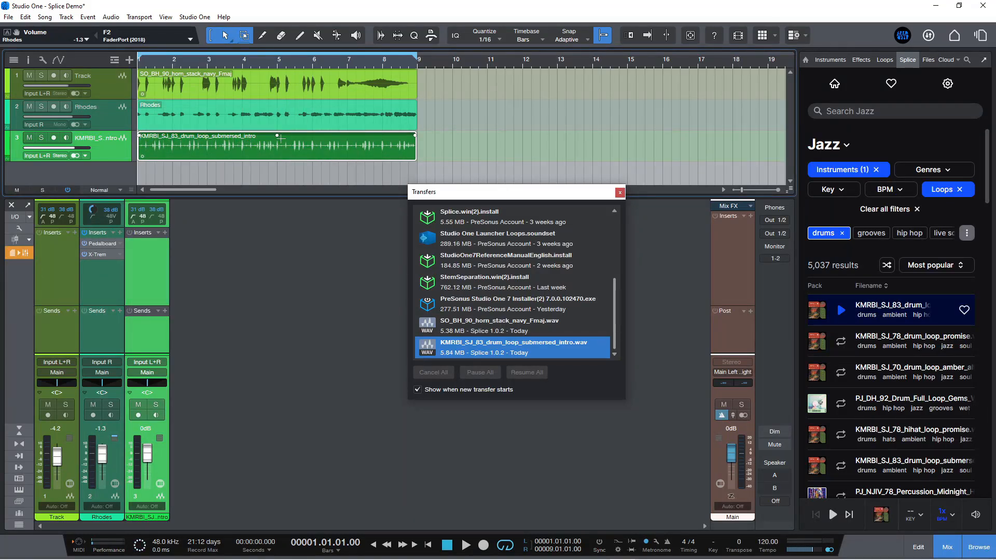
left_click(619, 193)
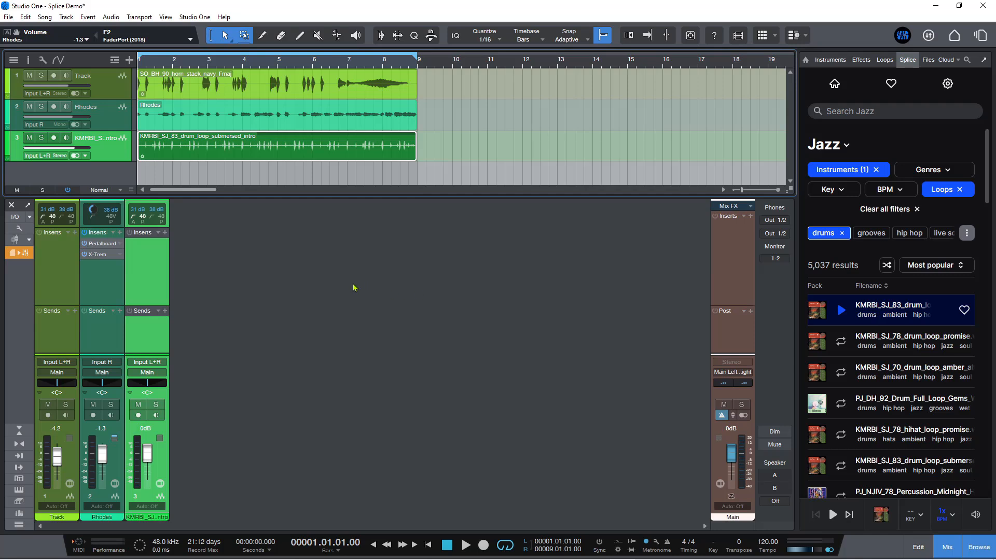
Play back the horn, Rhodes and drum loop tracks together from the start of the song.
key("f")
key("space")
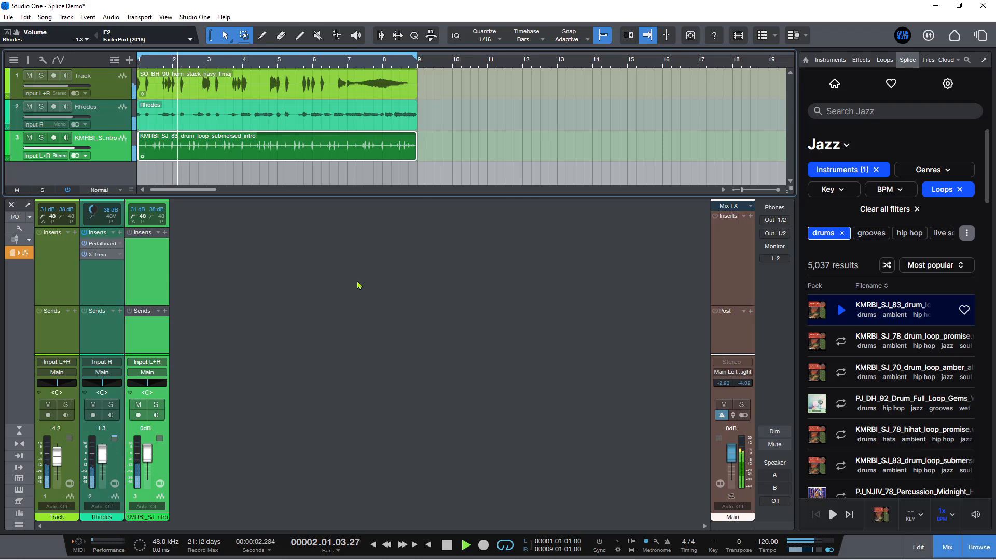
key("space")
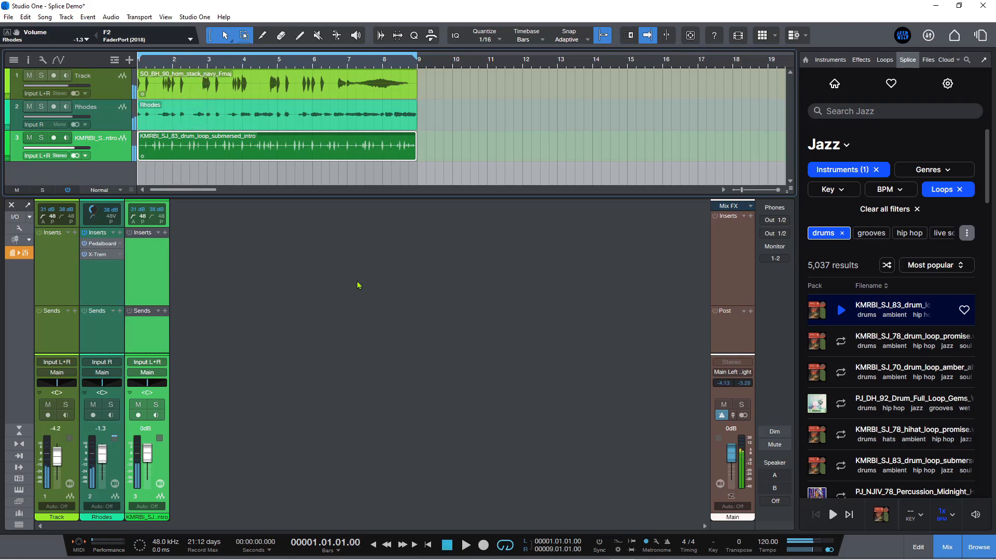
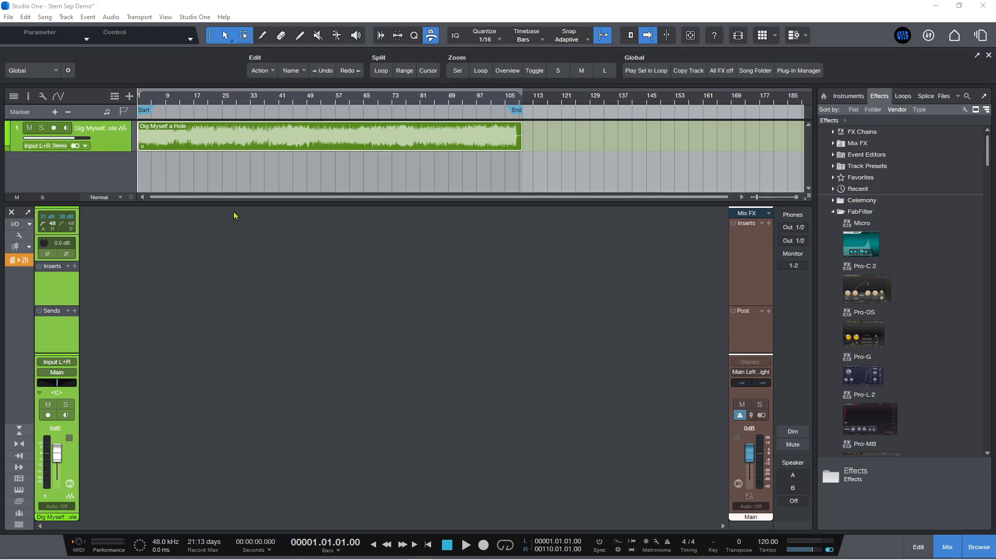
Play the Dig Myself a Hole mix and separate it into vocals, drums, bass and other stems.
key("space")
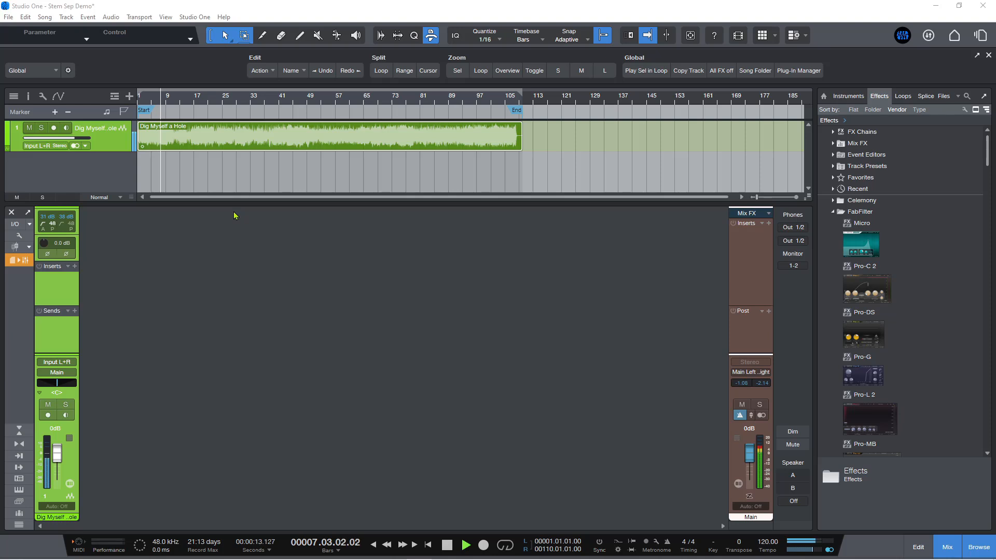
key("space")
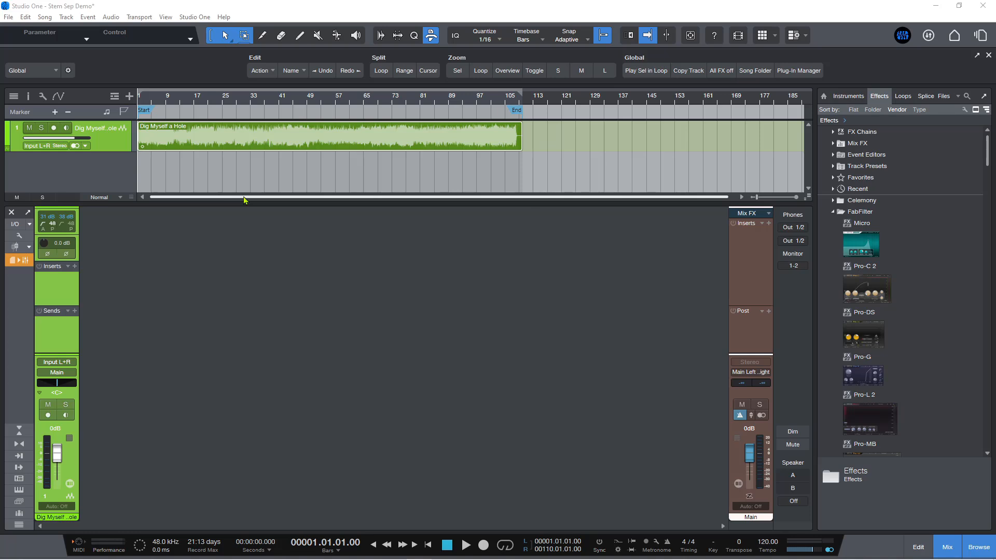
right_click(294, 144)
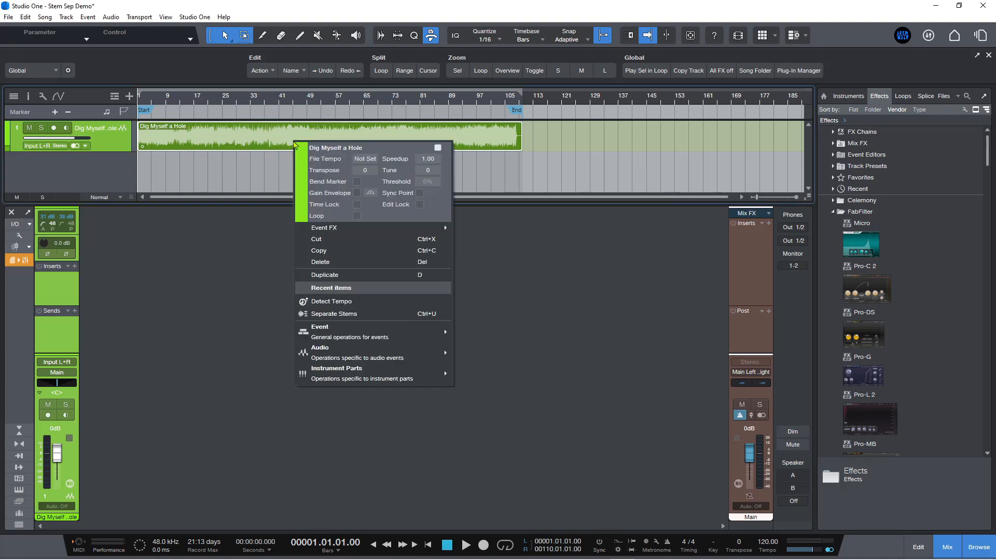
mouse_move(335, 357)
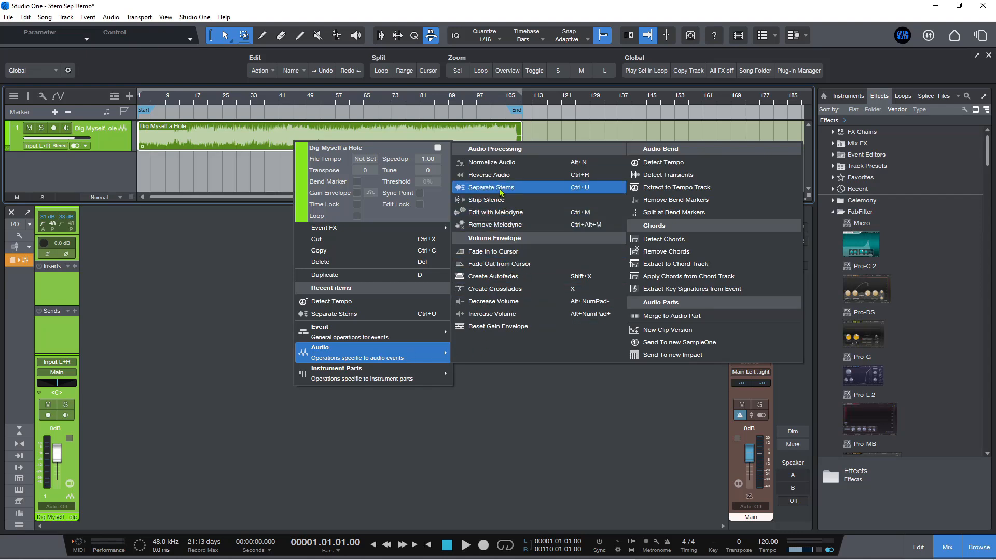
left_click(342, 314)
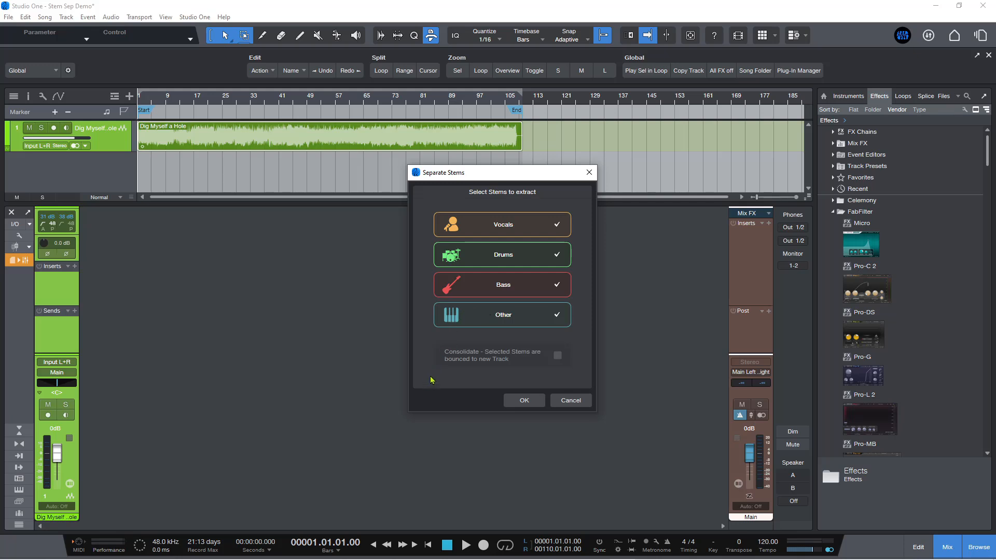
left_click(523, 401)
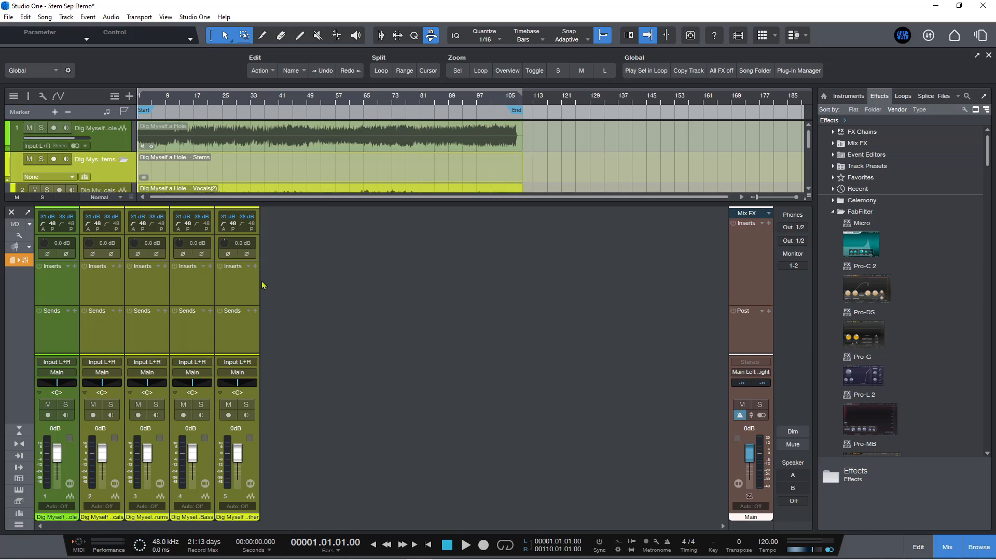
Hide the mix console to show the full arrangement and play back all the separated stems together.
left_click(947, 547)
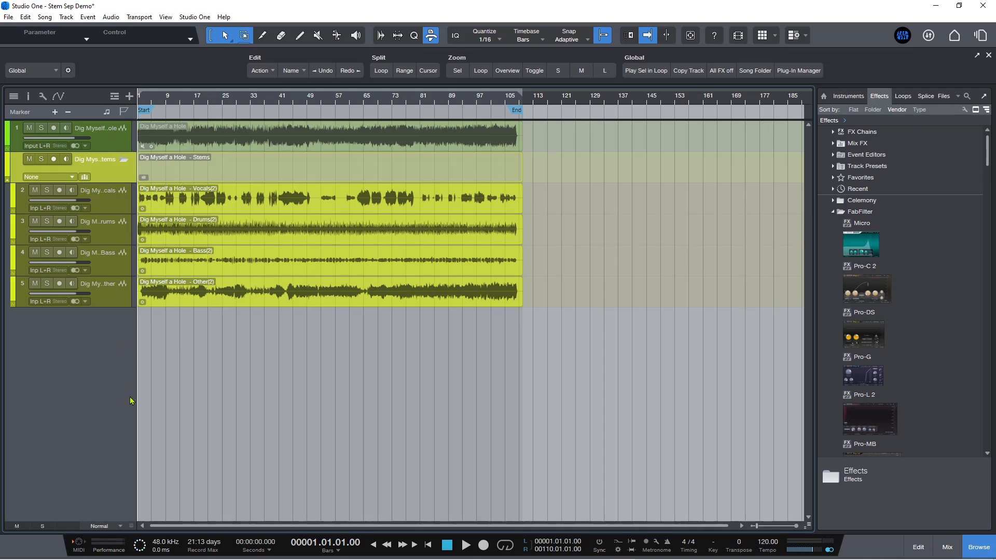
key("space")
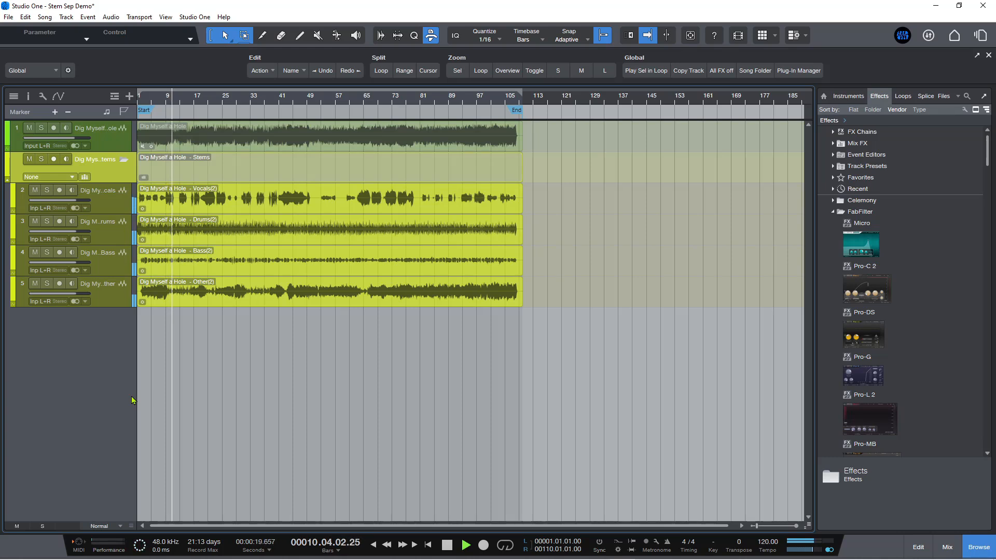
key("space")
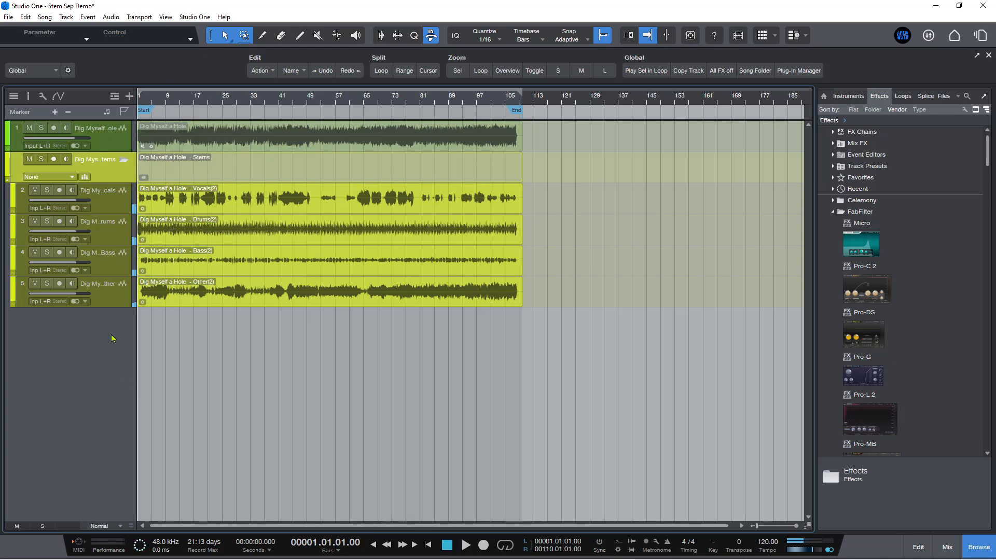
Listen to the Vocals stem in solo from the start, and turn its solo off.
left_click(46, 192)
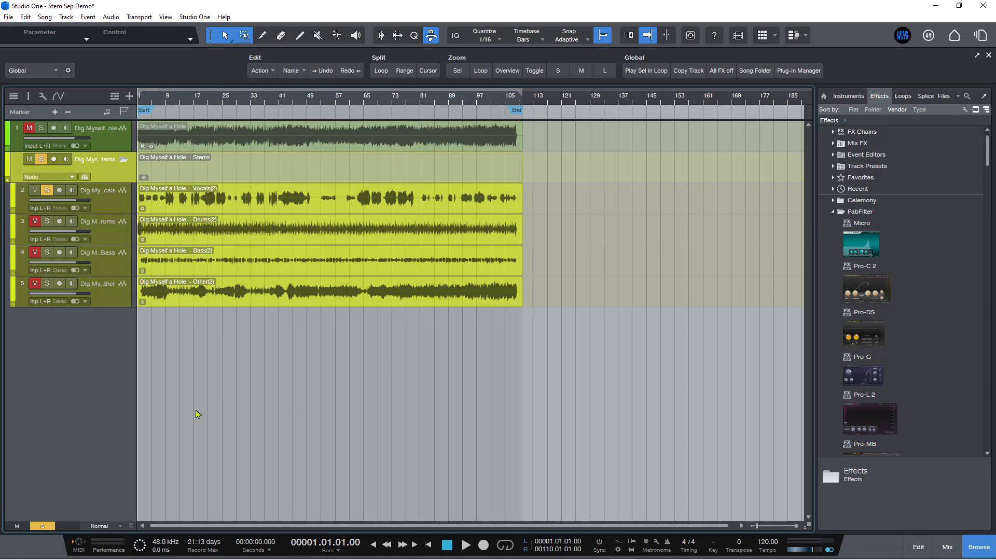
key("space")
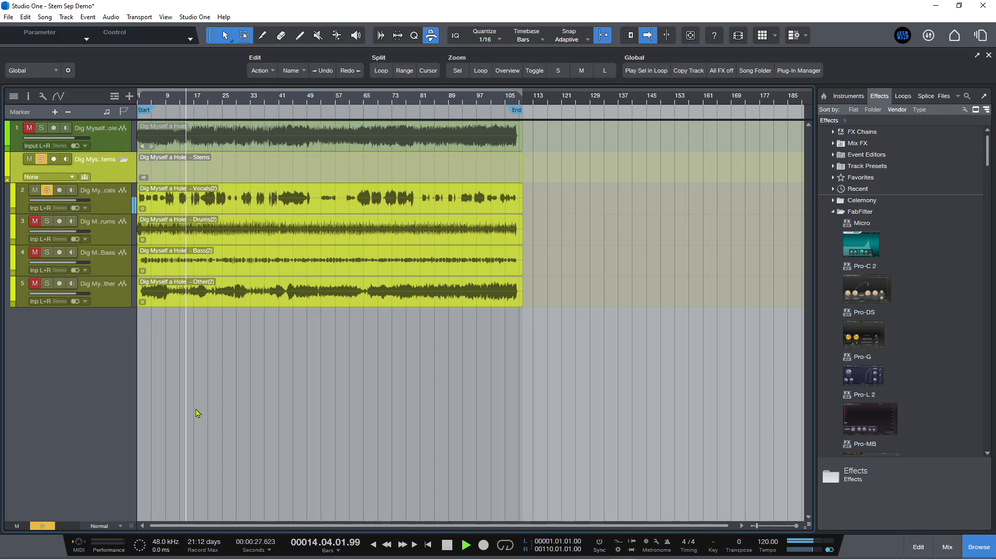
key("space")
left_click(47, 190)
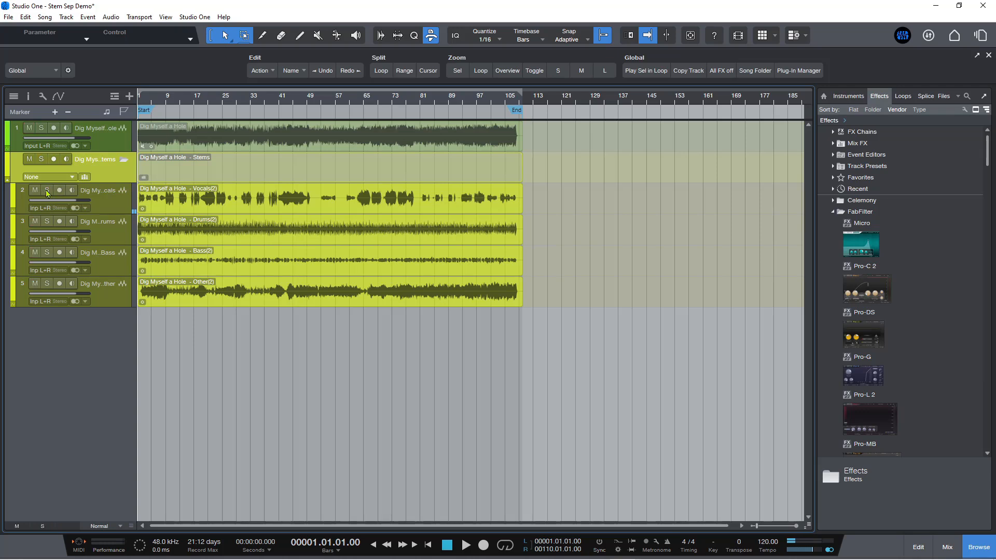
Listen to the Drums stem in solo from the start, and turn its solo off.
left_click(47, 222)
key("space")
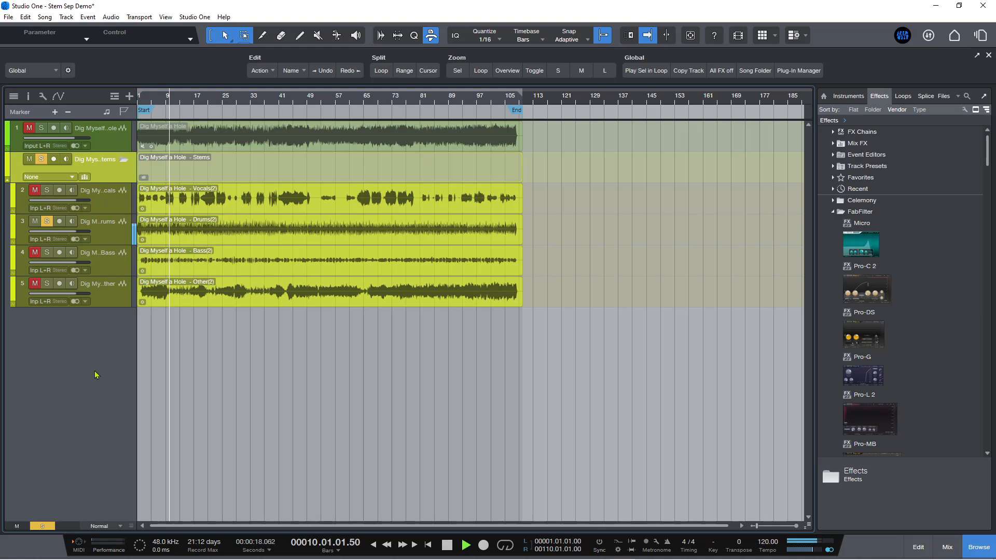
key("space")
left_click(47, 222)
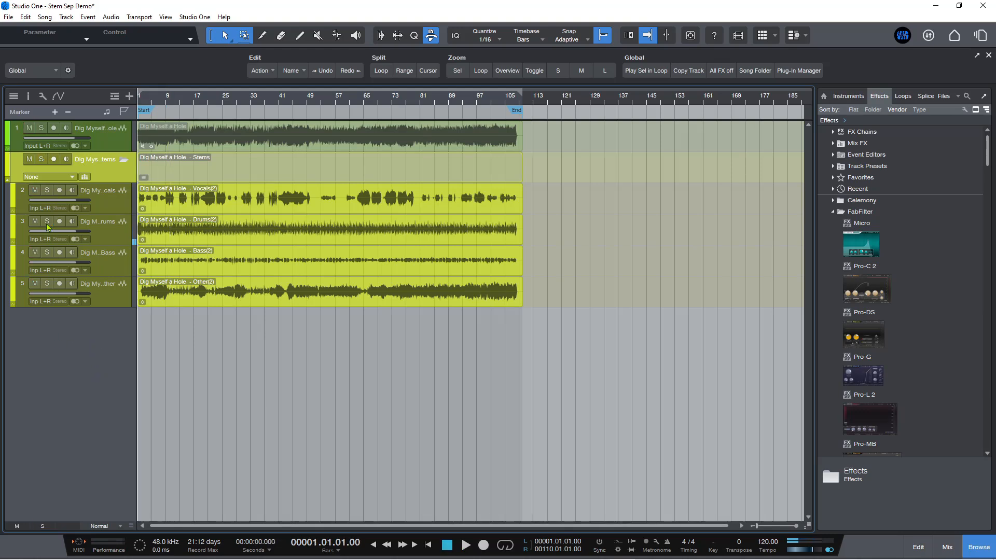
Listen to the Bass stem in solo from the start, and turn its solo off.
left_click(47, 253)
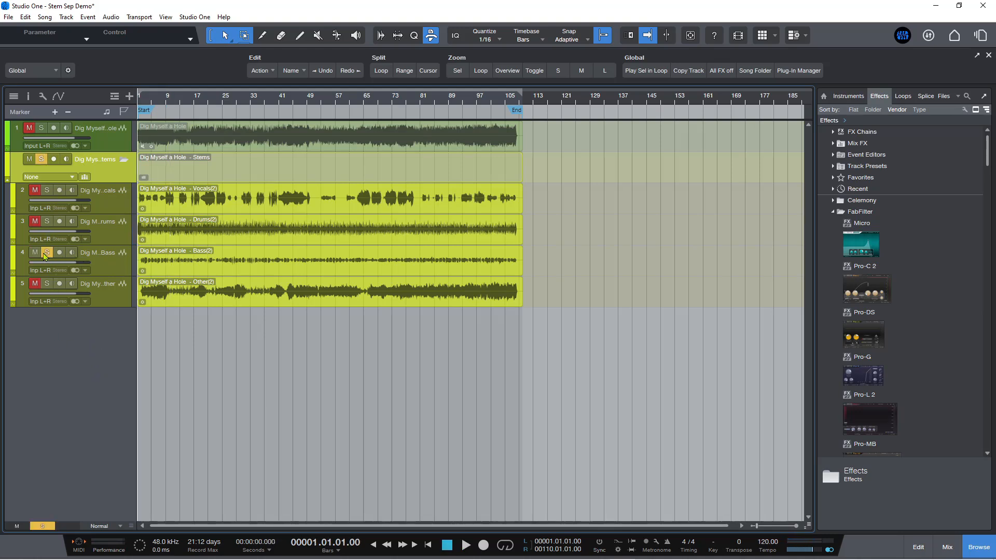
key("space")
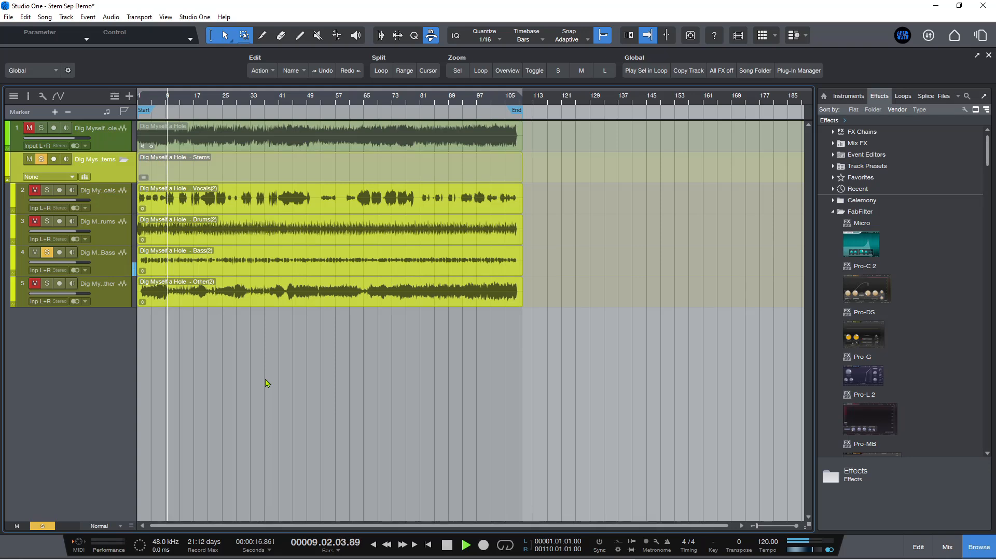
left_click(47, 254)
key("space")
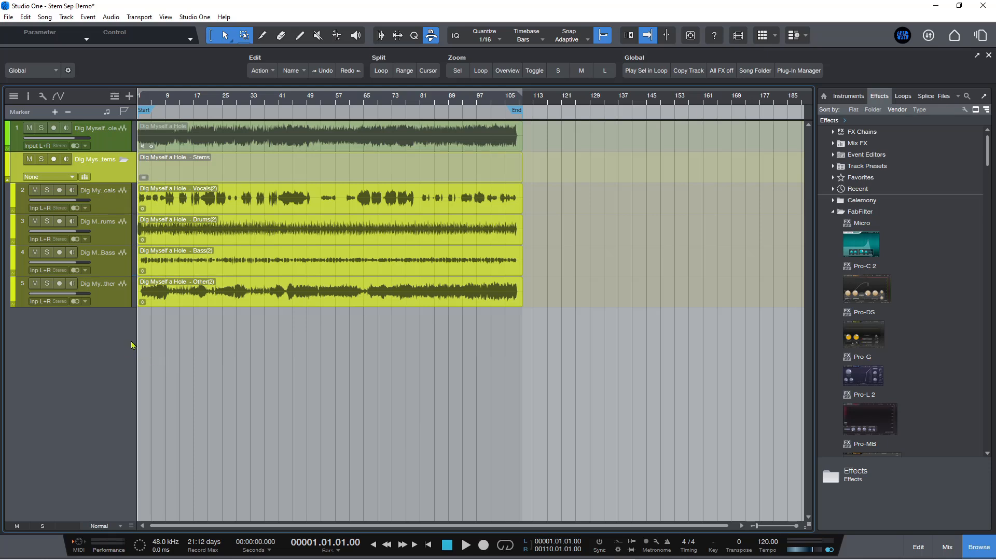
Solo the Other stem and listen to it from the start.
left_click(103, 300)
left_click(48, 285)
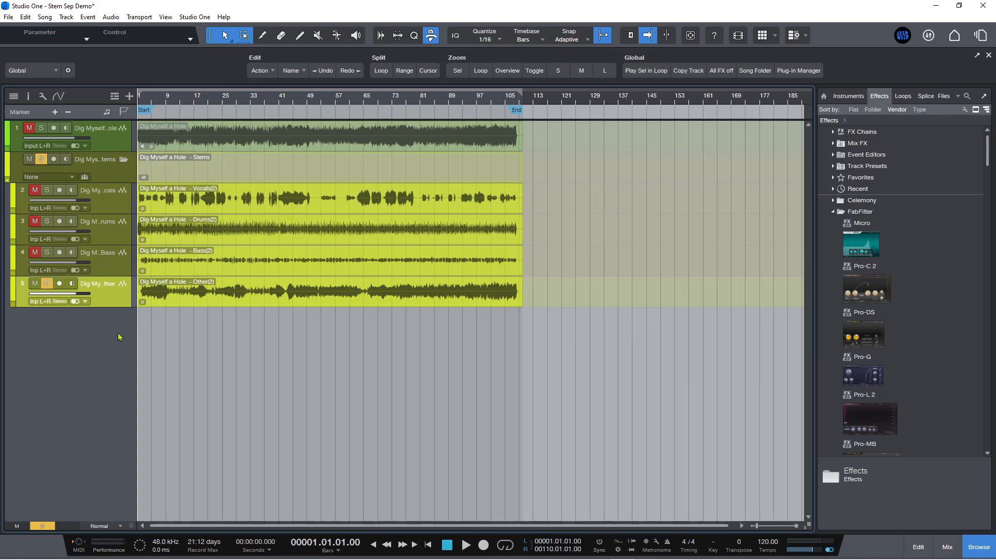
key("space")
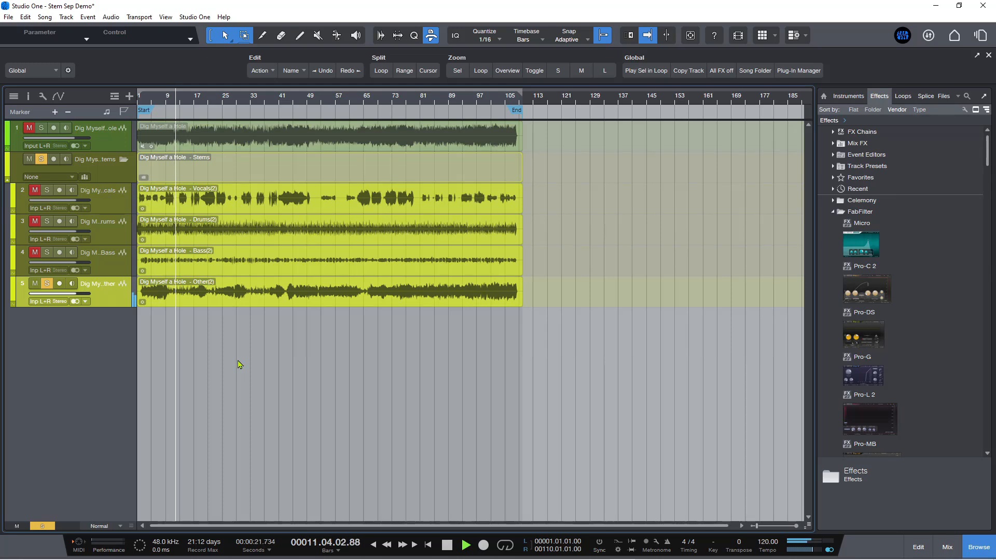
key("space")
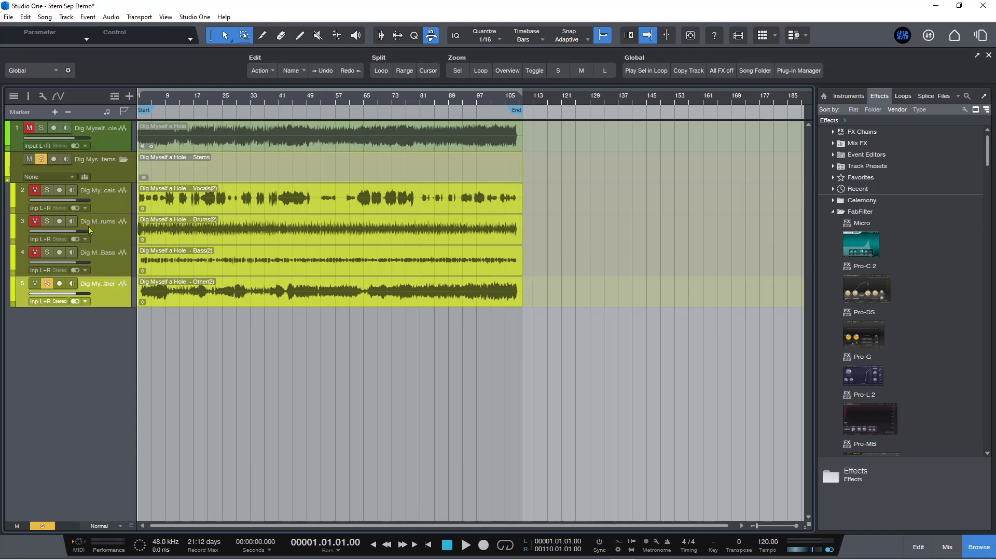
Add the Drums and Bass stems to the soloed Other stem, and play the song from the start without vocals.
left_click(47, 222)
left_click(47, 252)
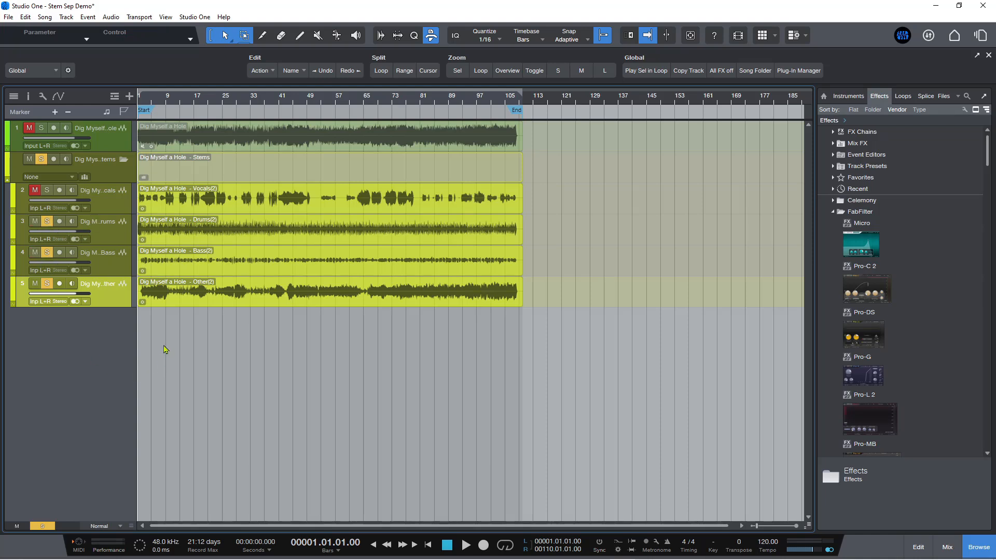
key("space")
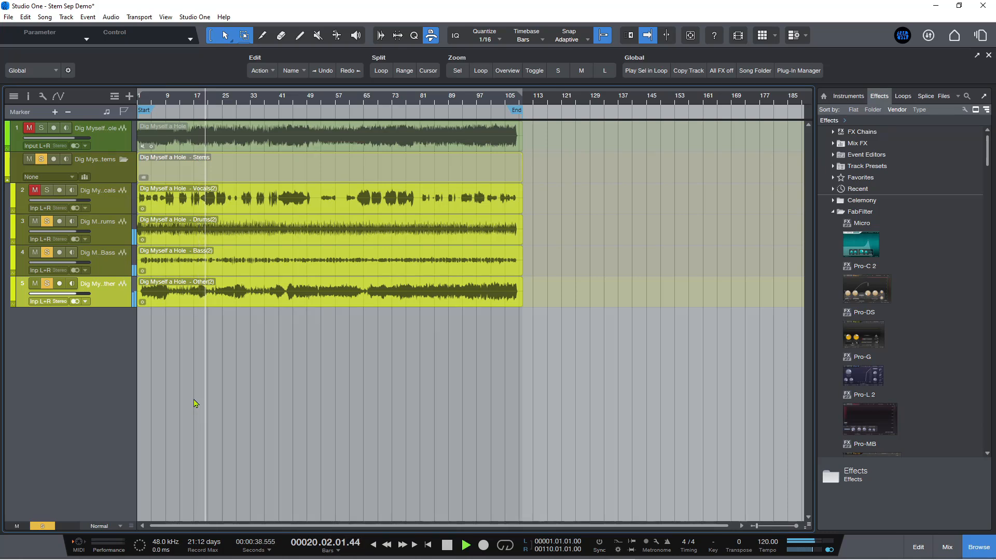
key("space")
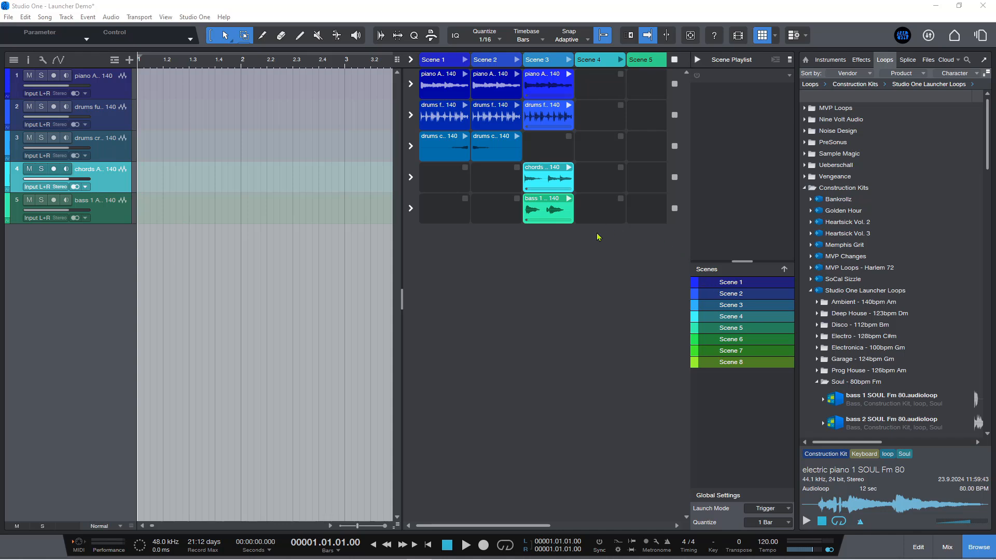
Look at the available global launch modes, and browse the loops in the Soul - 80bpm Fm folder.
left_click(789, 511)
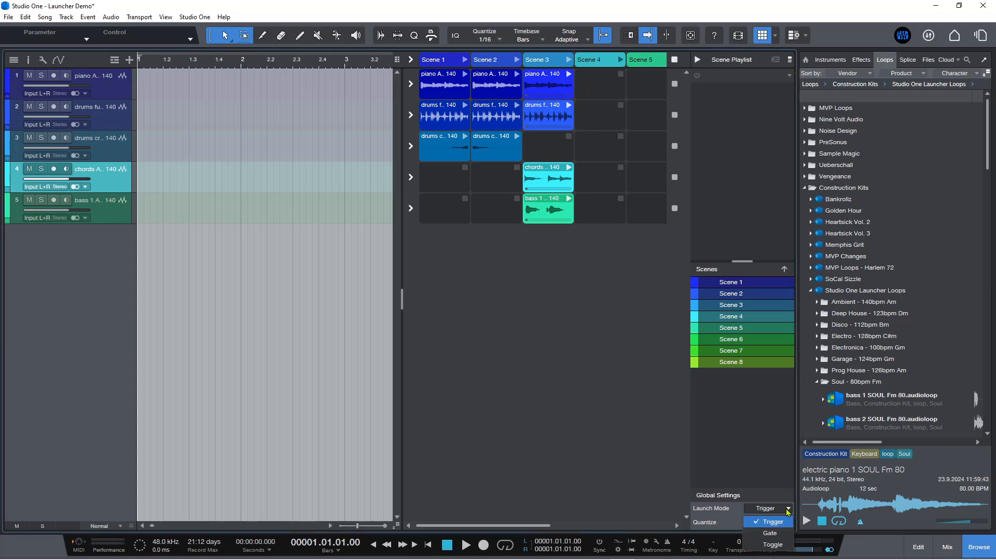
left_click(755, 460)
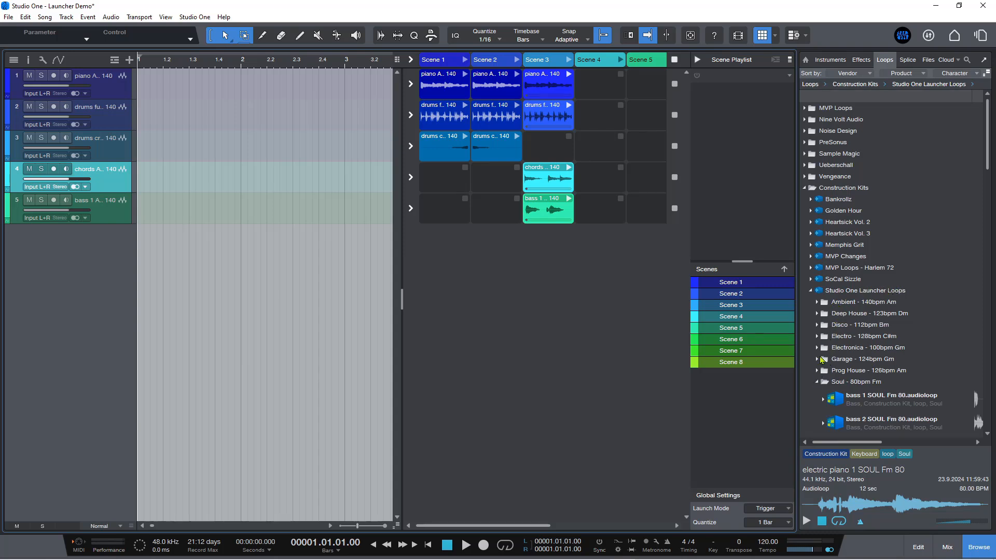
scroll(867, 348, "down", 5)
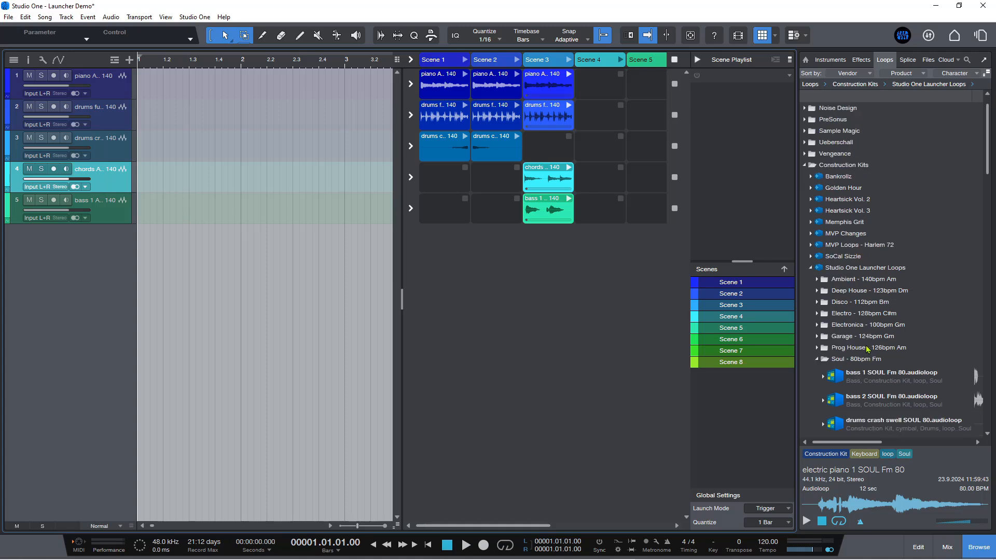
scroll(867, 348, "down", 4)
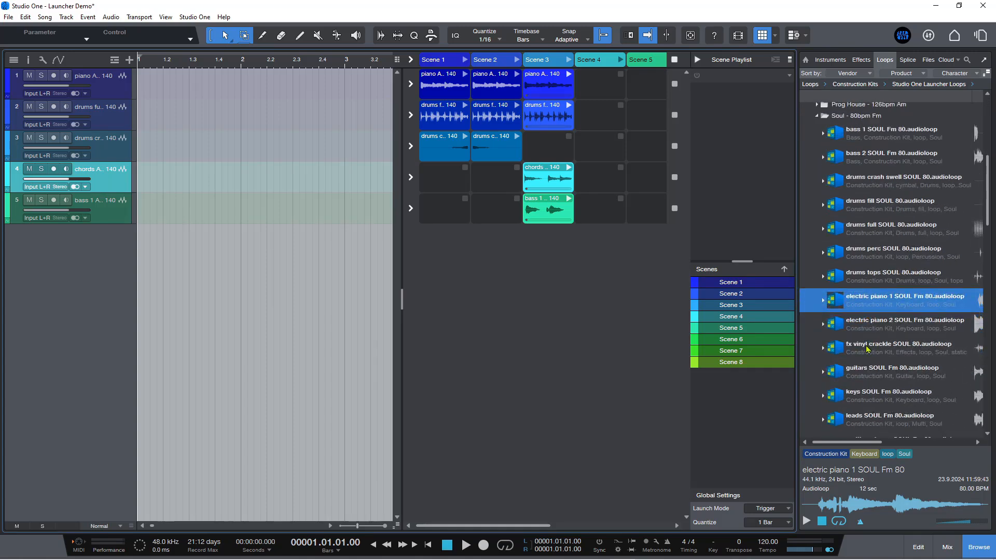
scroll(868, 349, "up", 8)
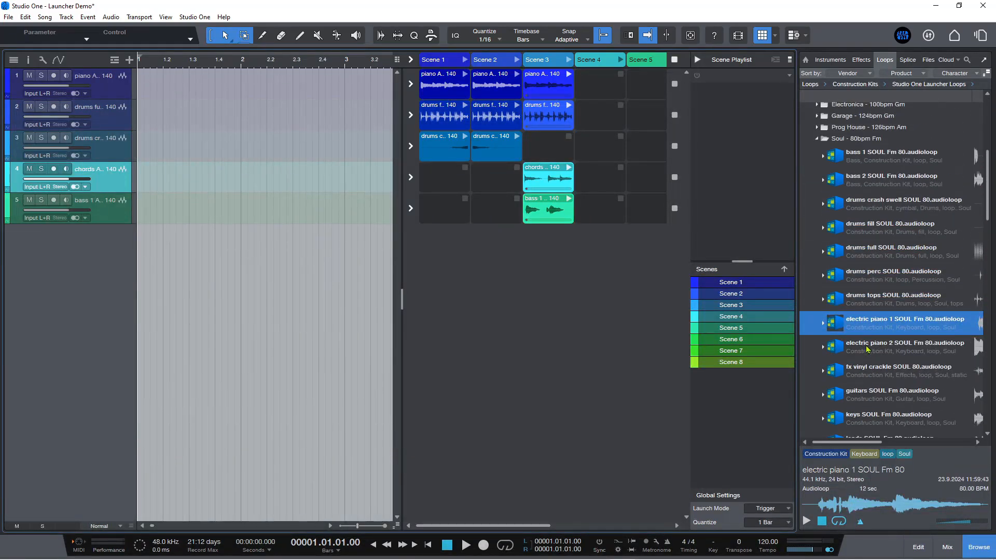
scroll(868, 348, "up", 1)
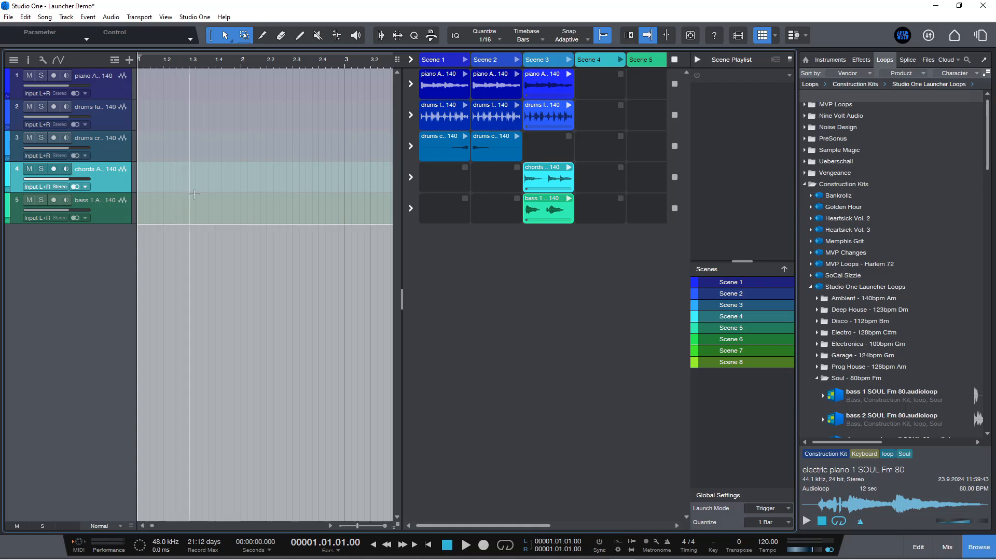
Switch the bass track from launcher to arrangement playback, and launch Scene 1, Scene 2 and Scene 3 in turn.
left_click(411, 209)
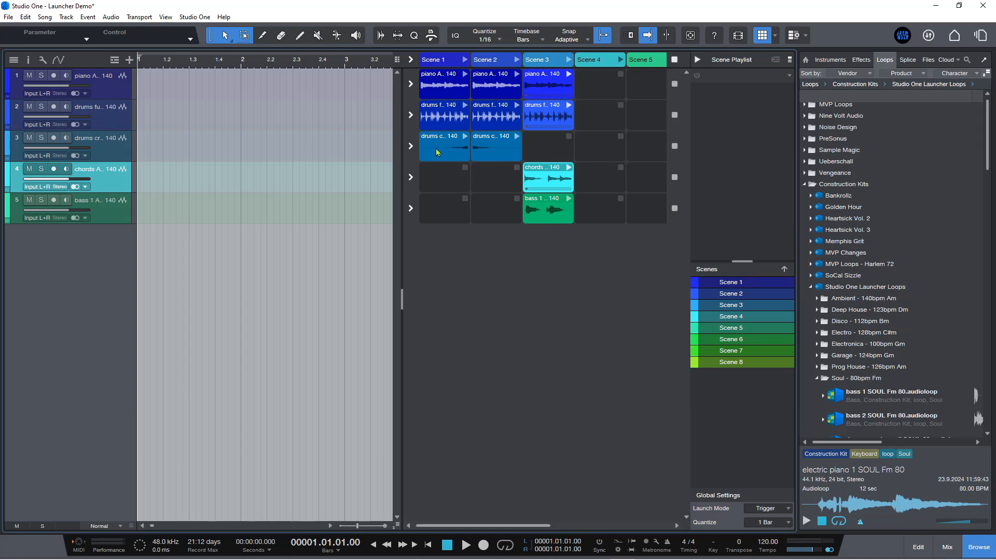
left_click(709, 285)
left_click(705, 285)
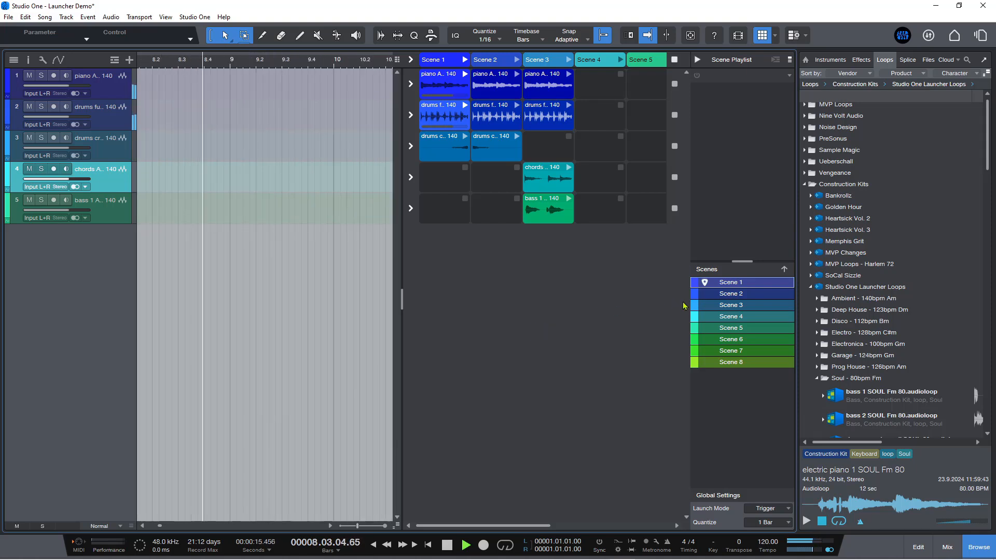
left_click(705, 294)
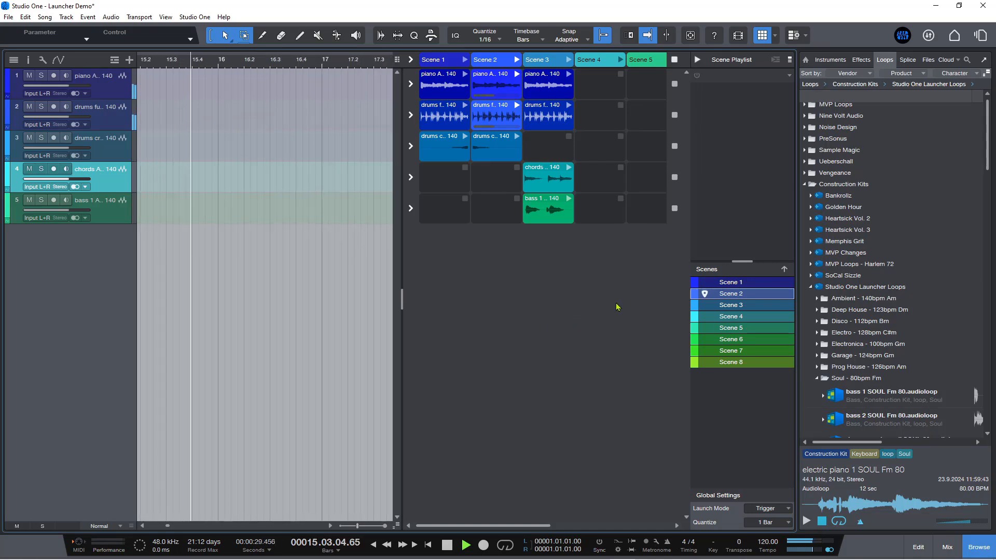
left_click(712, 307)
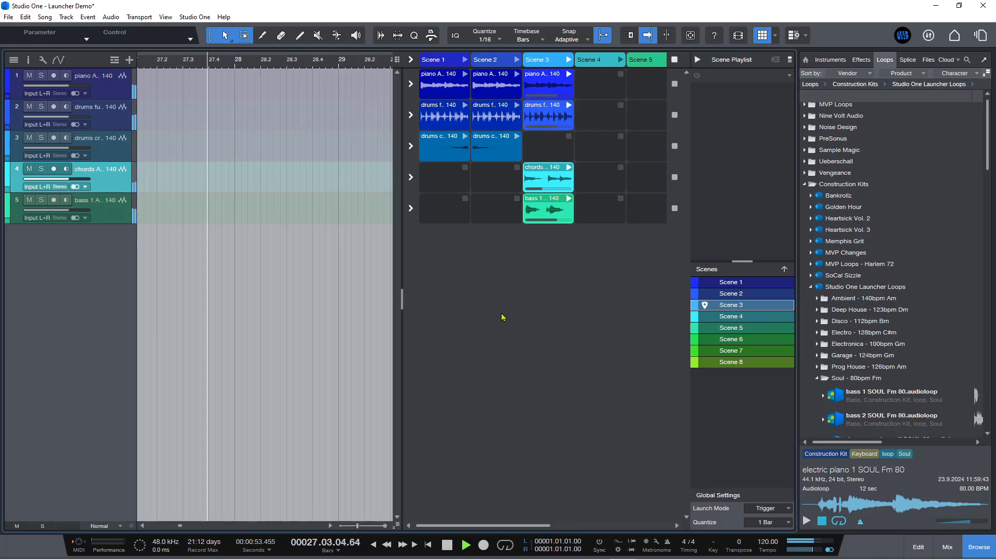
Launch Scene 1 again, switch to Scene 3, and stop playback.
left_click(711, 284)
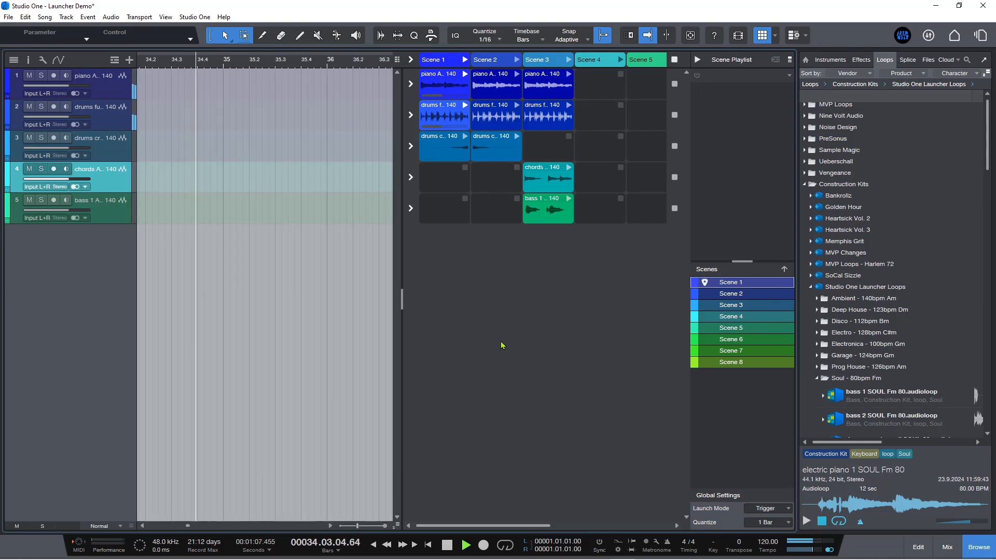
left_click(708, 307)
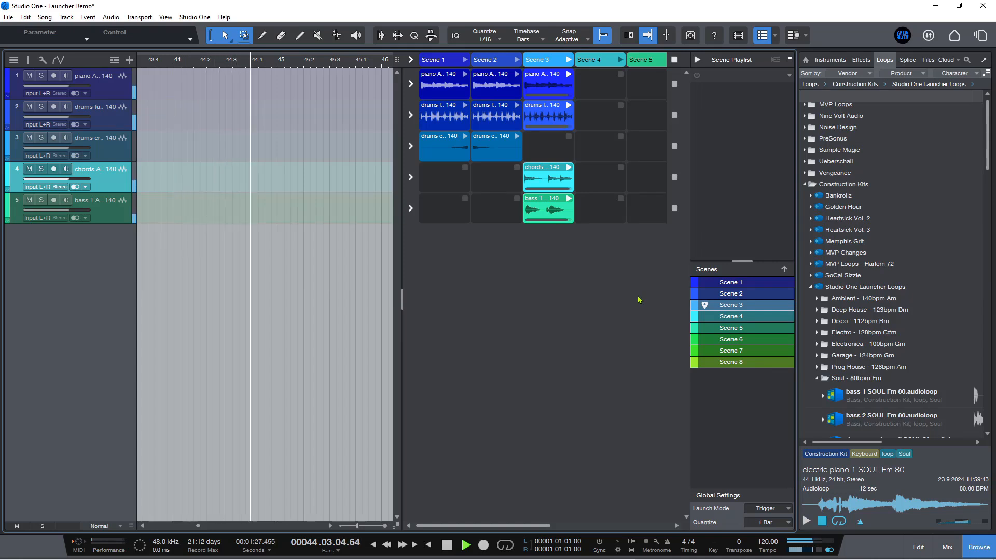
key("space")
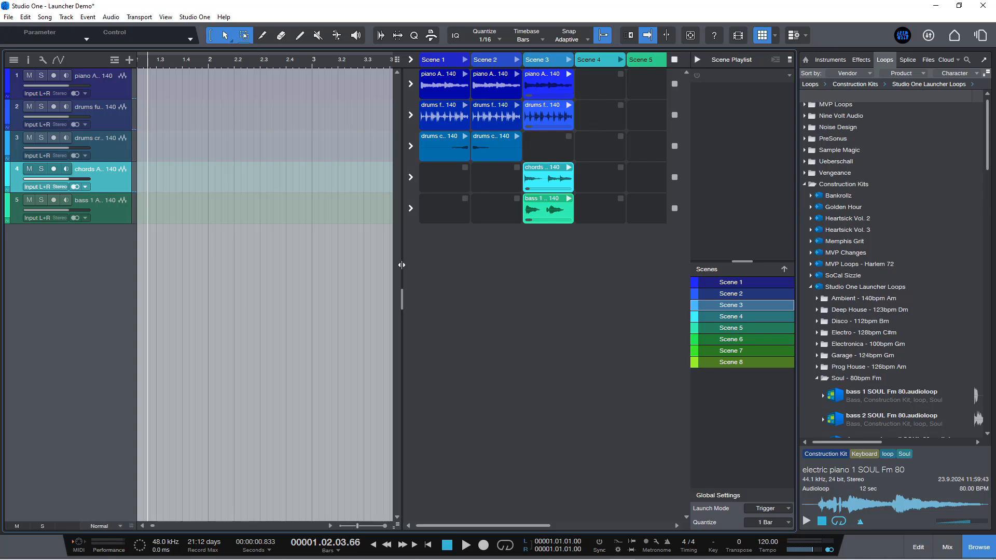
Widen the launcher to show all eight scenes, and narrow it again to give the arrangement more room.
left_click_drag(402, 265, 191, 231)
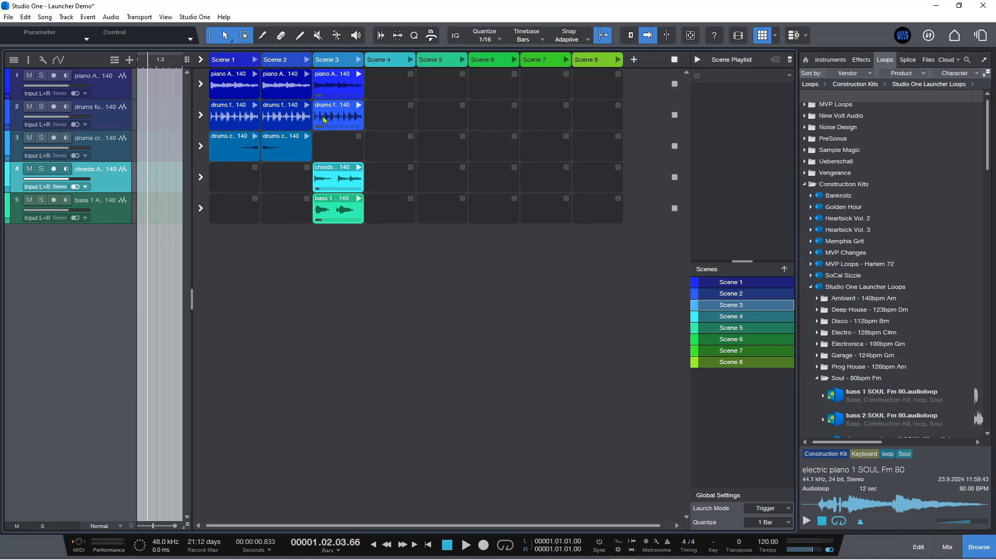
left_click_drag(192, 305, 354, 304)
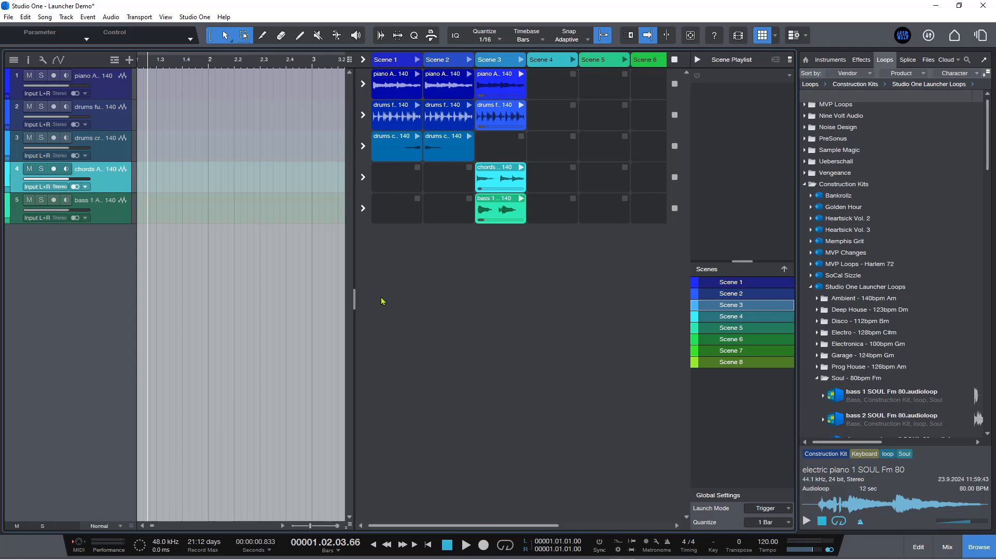
left_click_drag(355, 300, 408, 309)
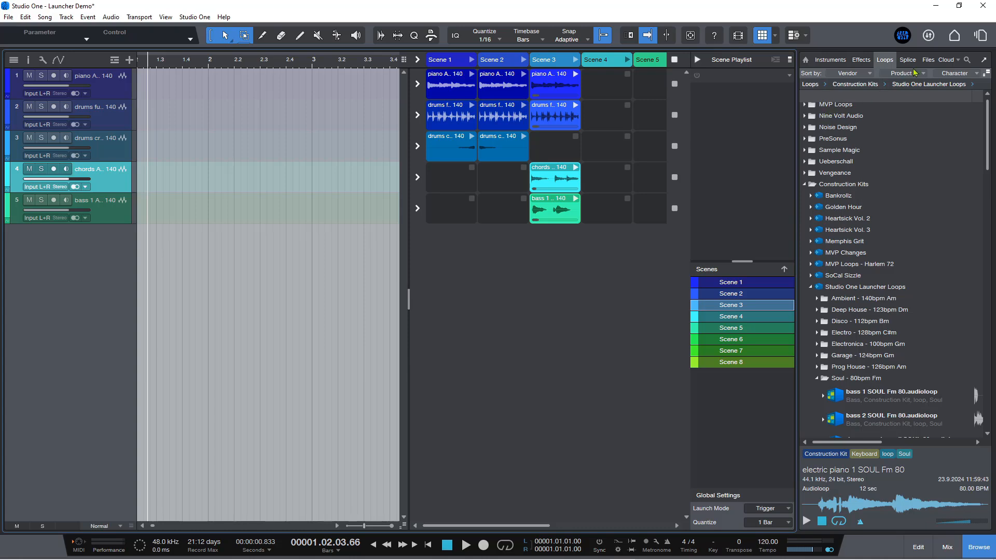
Go to the start page with the recent files.
left_click(954, 37)
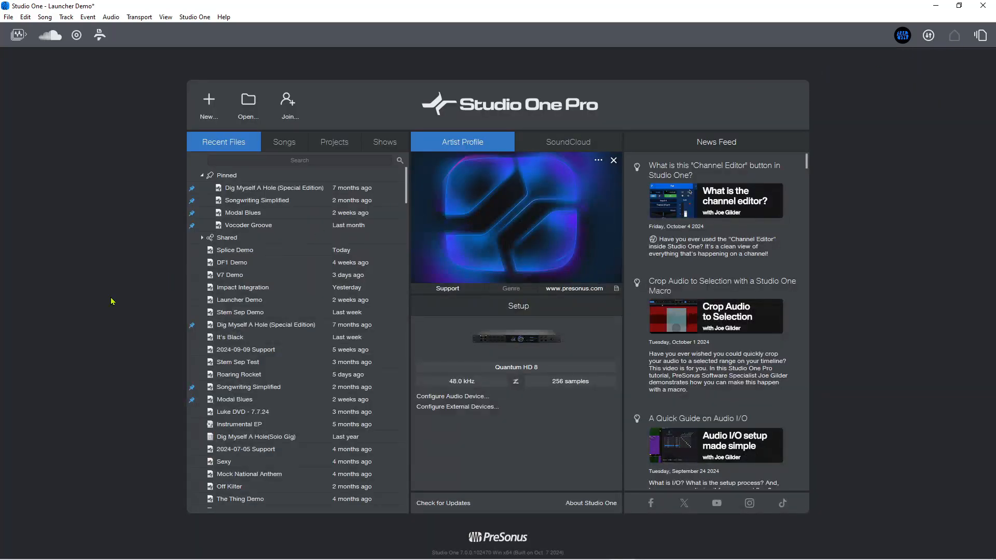